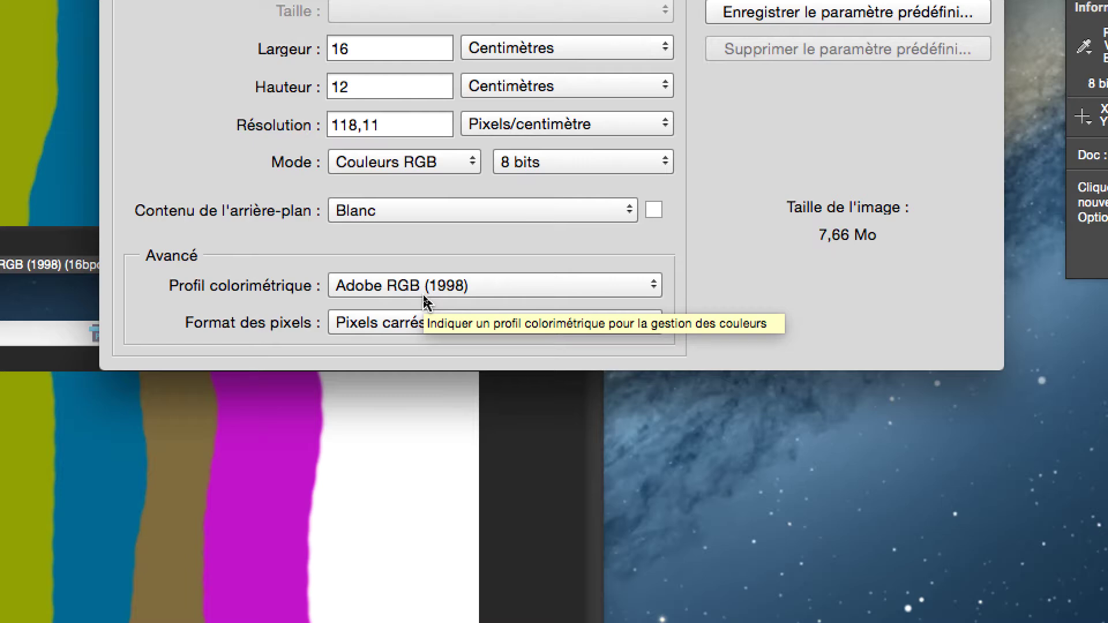
Step: Create a 16 × 12 cm RGB document with a white background and the profile option "Ne pas gérer les couleurs de ce document"
click(425, 300)
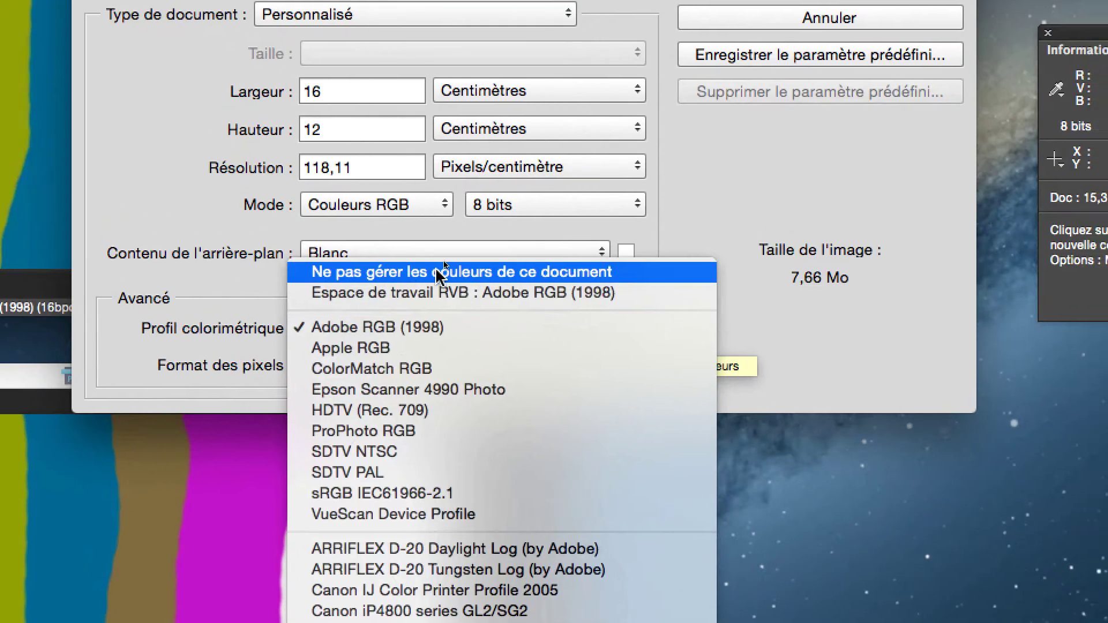
click(441, 272)
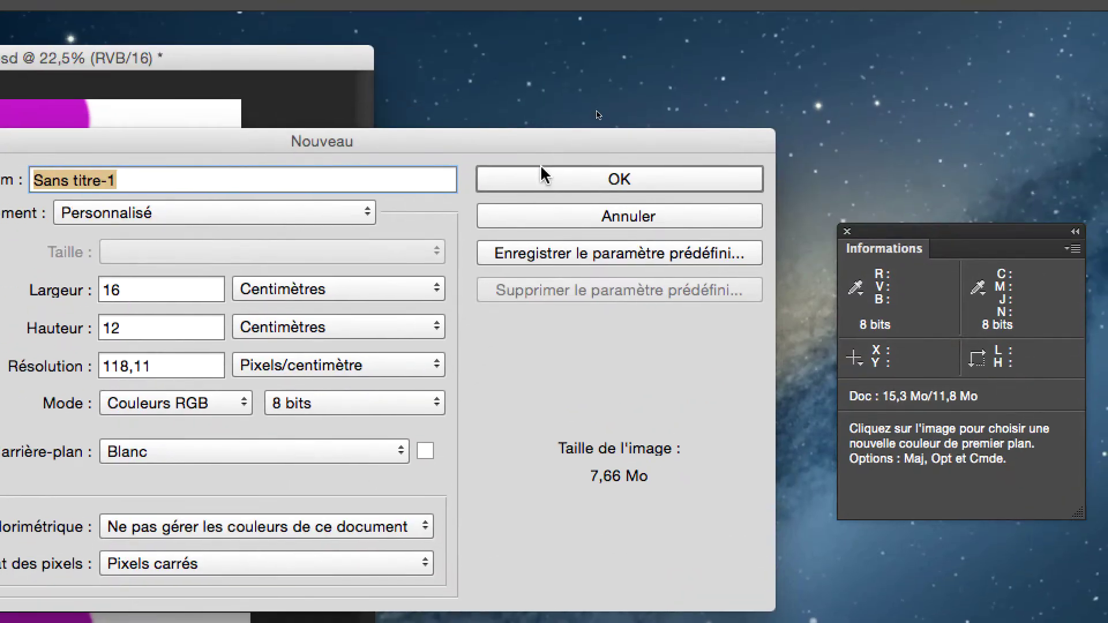
click(543, 176)
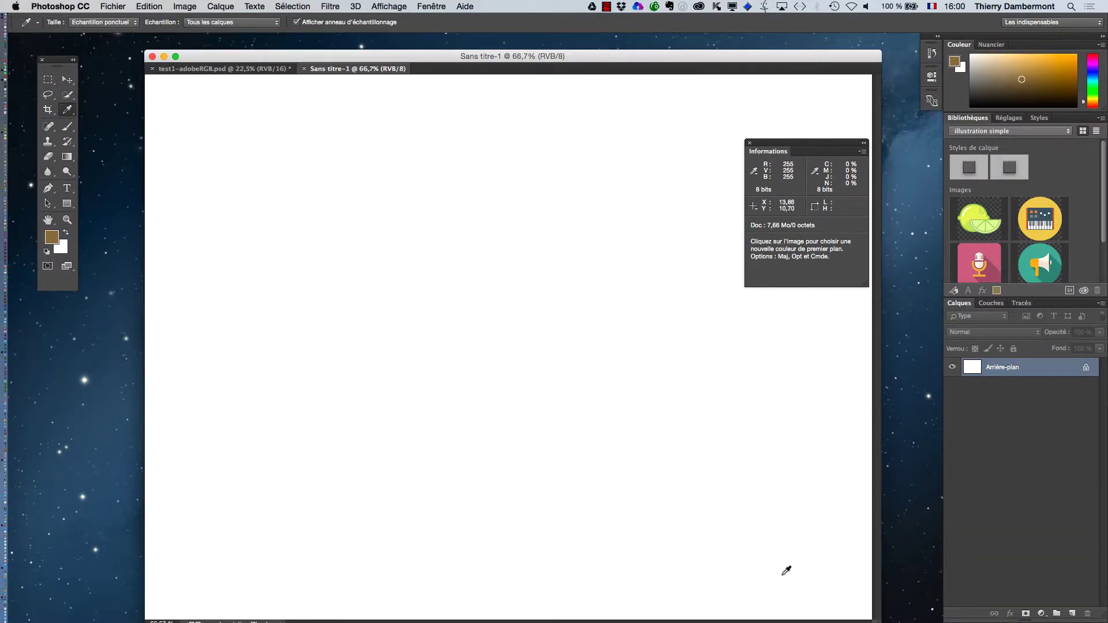
Step: Shrink the untitled document's window, detach it as a floating window beside the test images, and check its status bar display options
drag(873, 620, 576, 413)
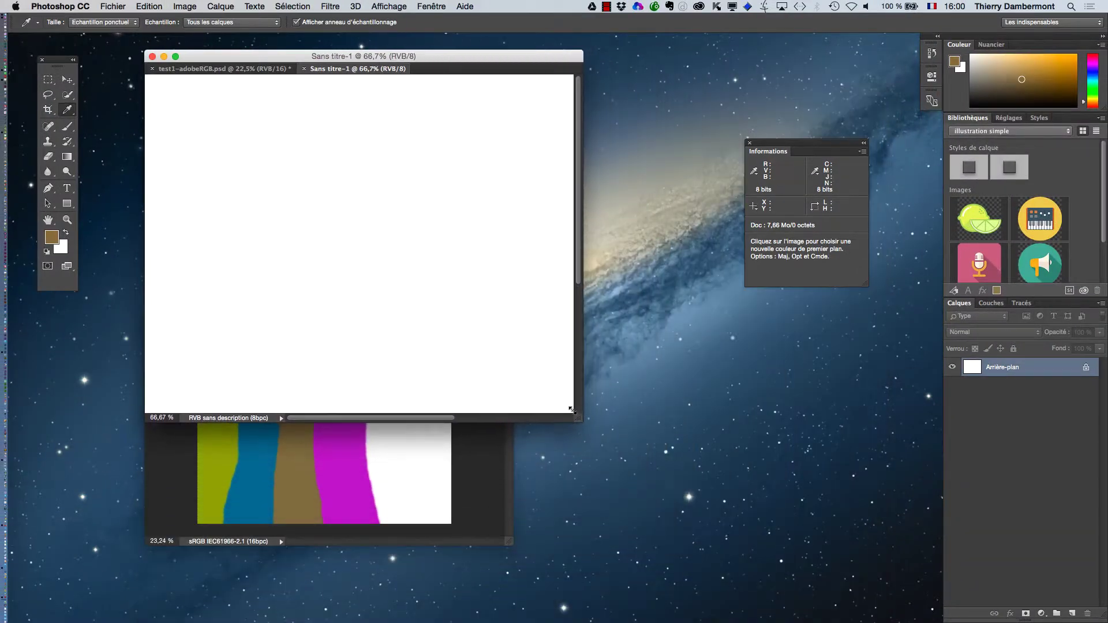
drag(341, 73, 488, 137)
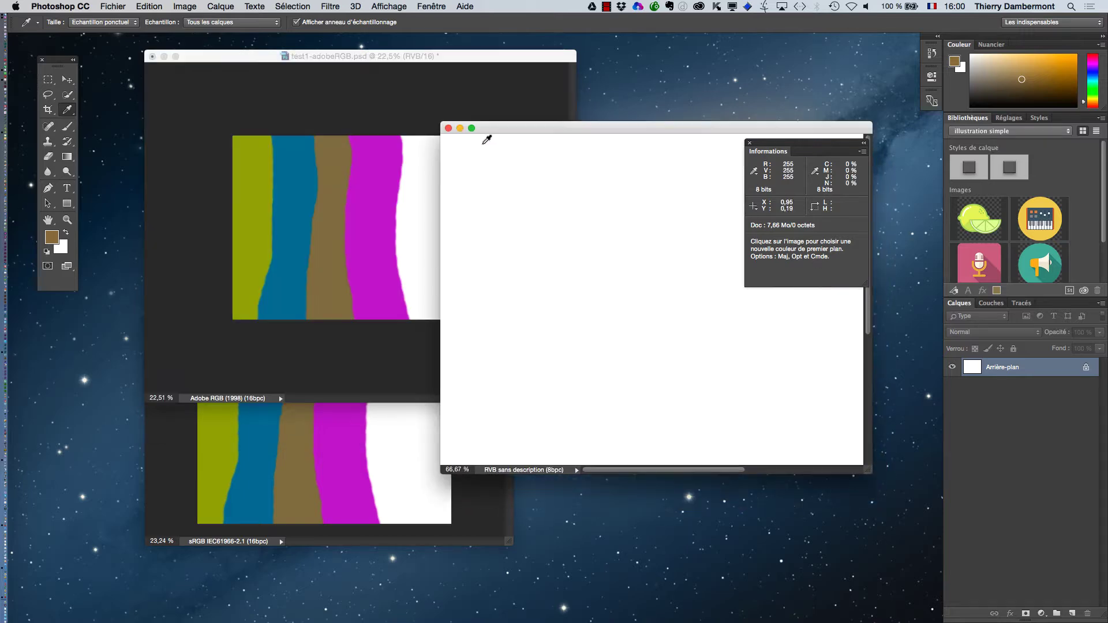
click(576, 471)
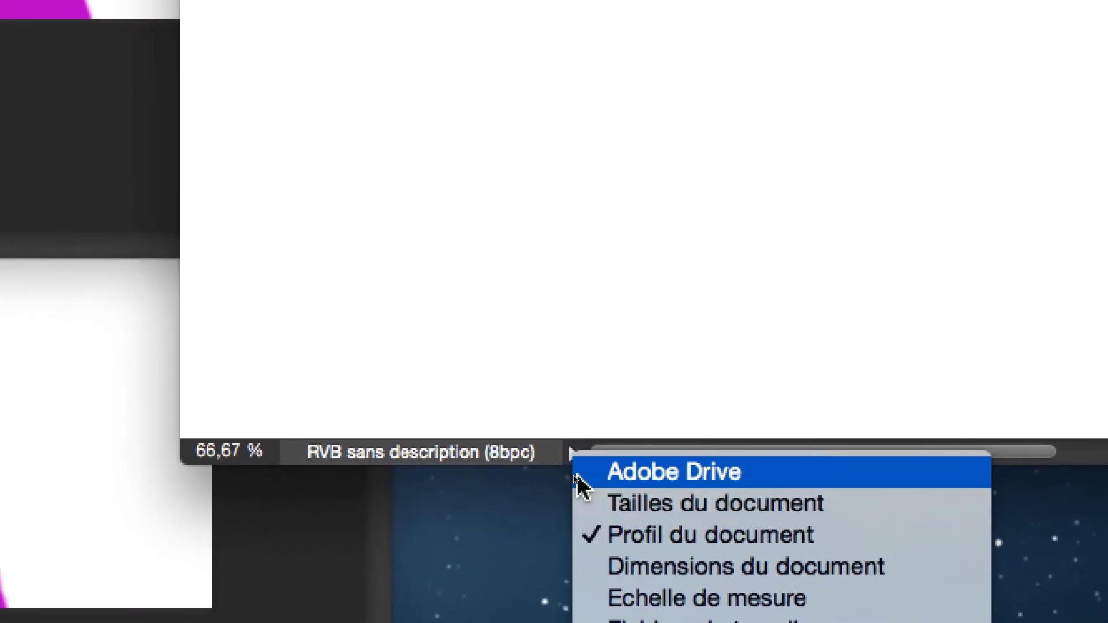
click(563, 469)
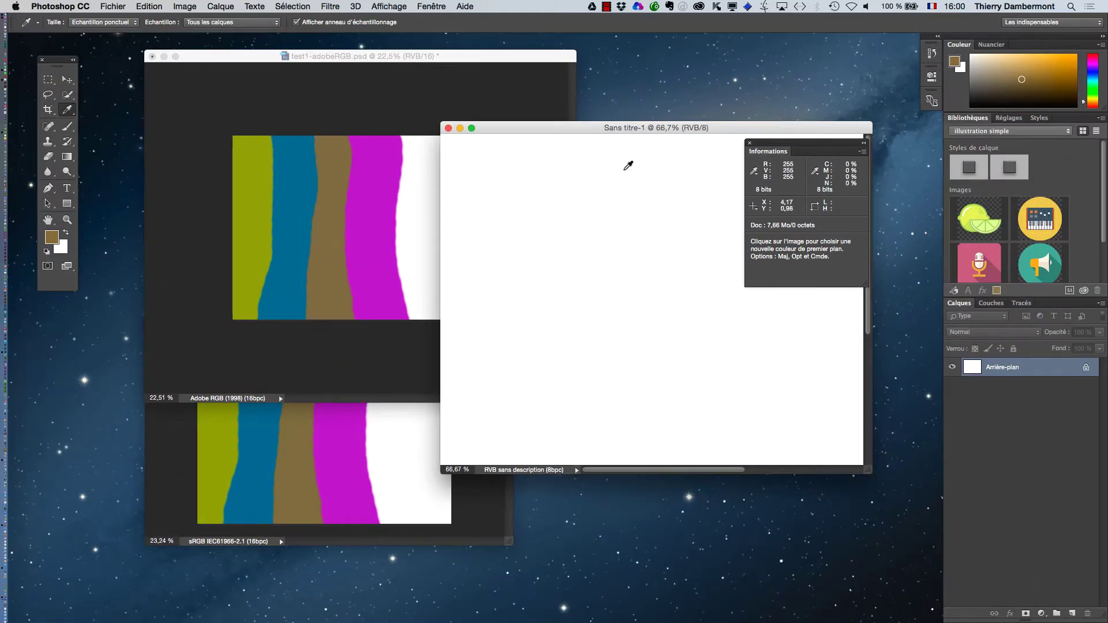
drag(554, 132, 534, 122)
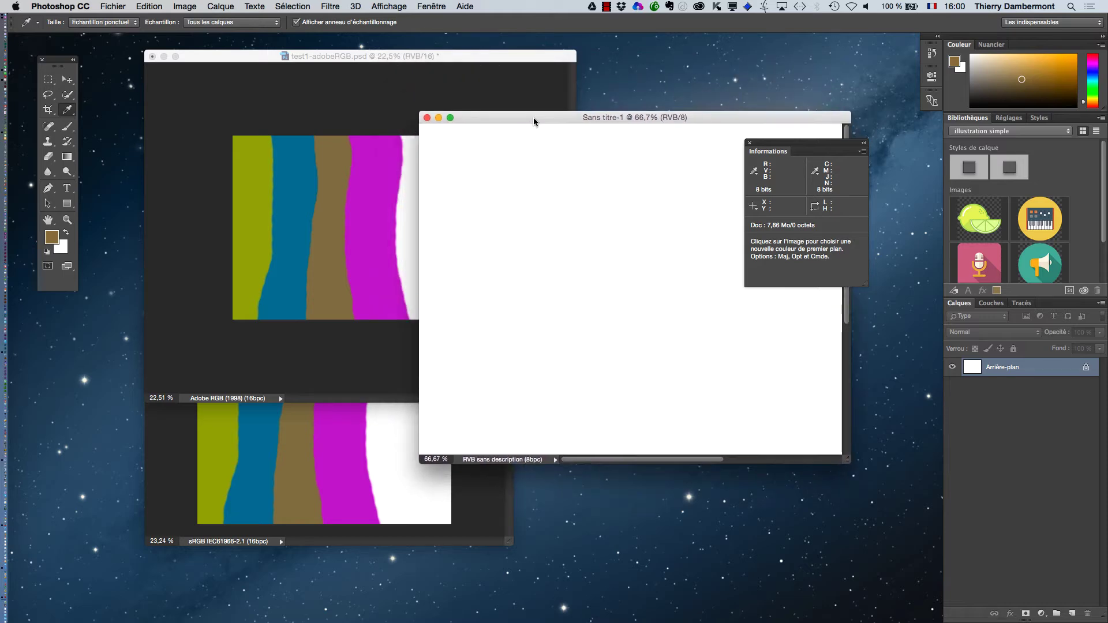
click(114, 6)
click(121, 19)
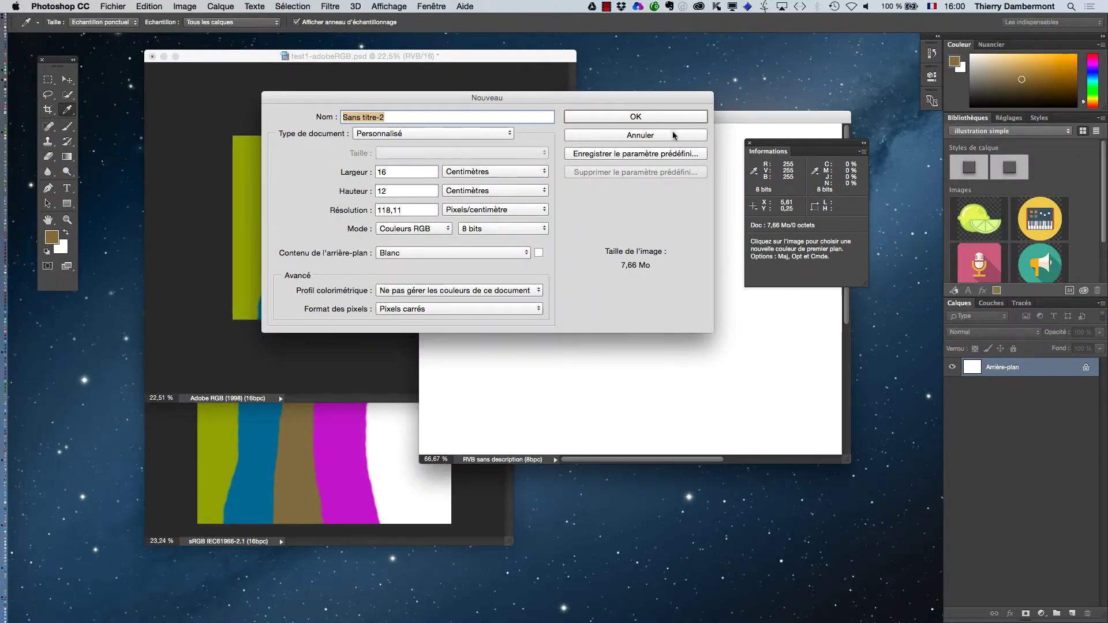
click(673, 135)
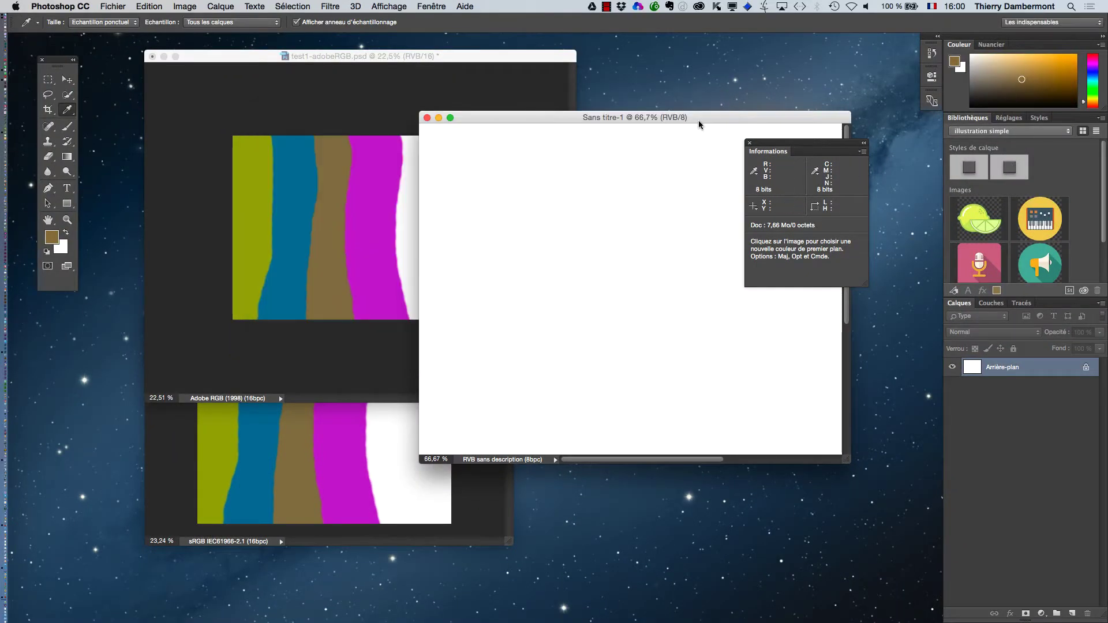
drag(698, 124, 722, 157)
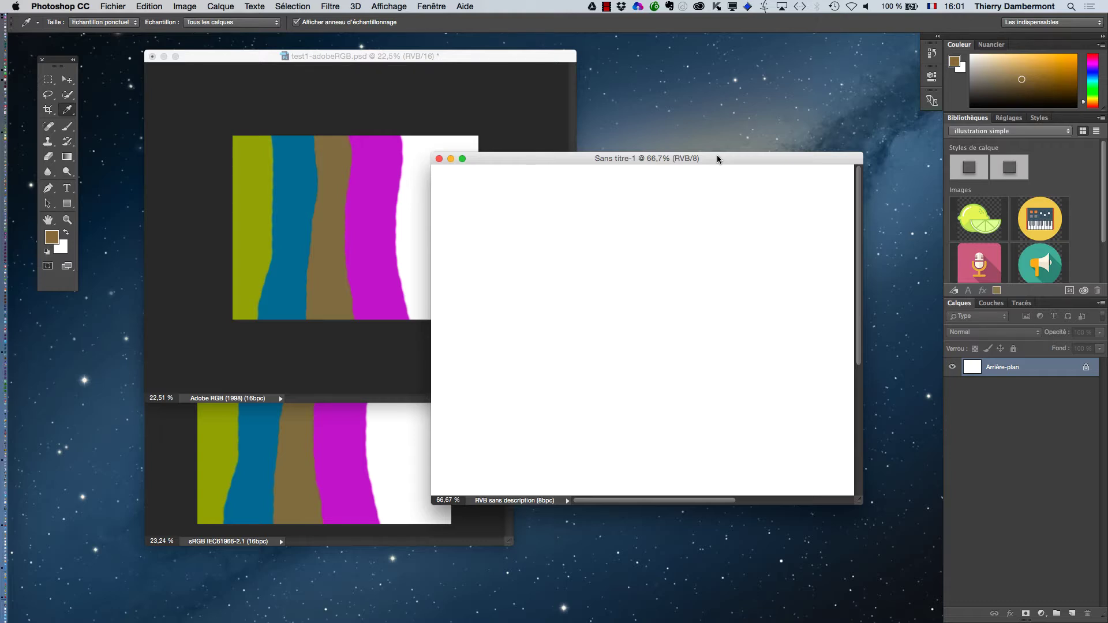
drag(717, 159, 717, 150)
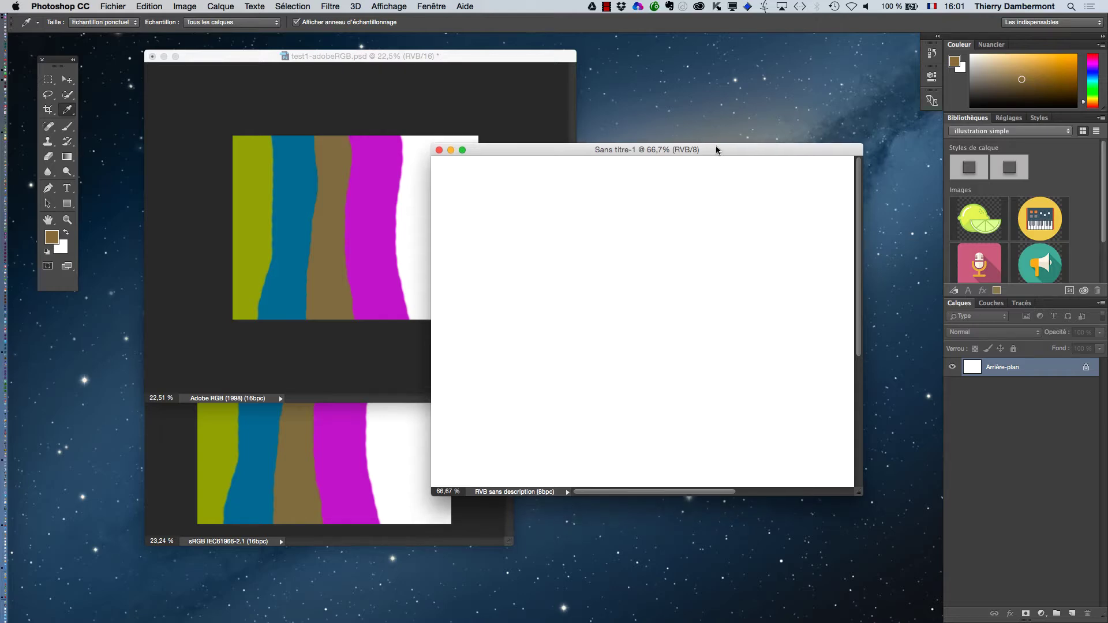
click(113, 6)
click(141, 126)
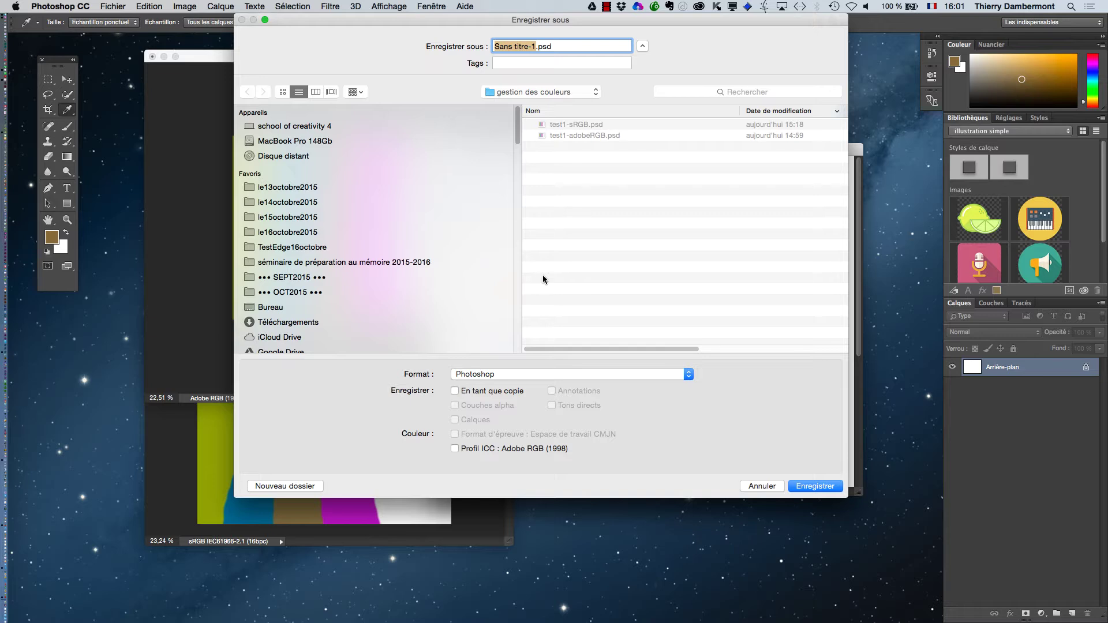
click(773, 486)
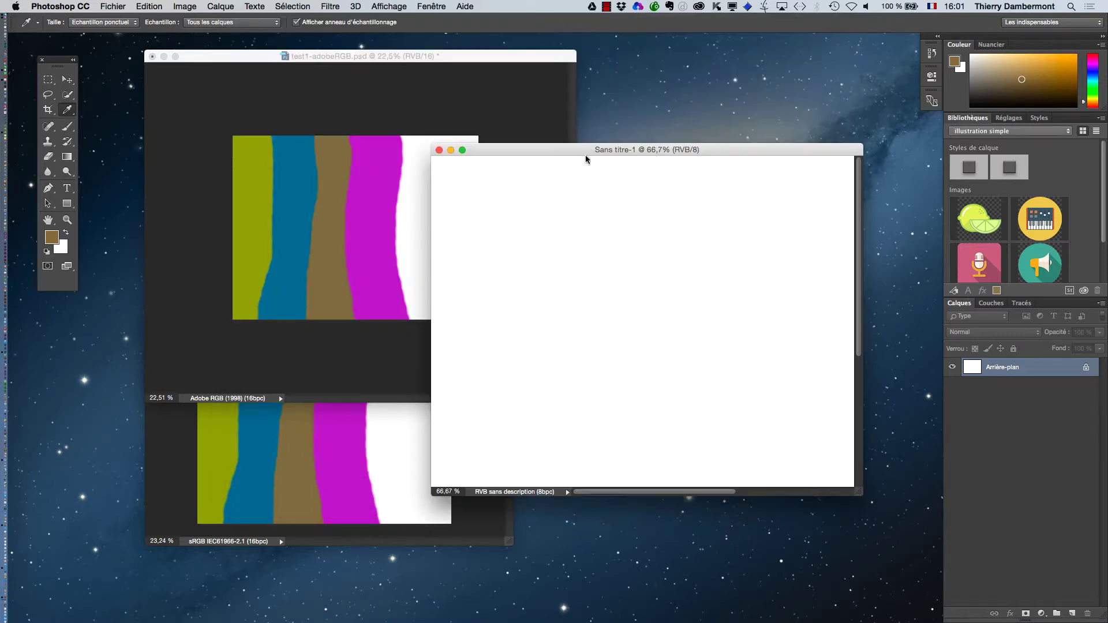
Step: Close the blank untitled document
drag(586, 157, 629, 122)
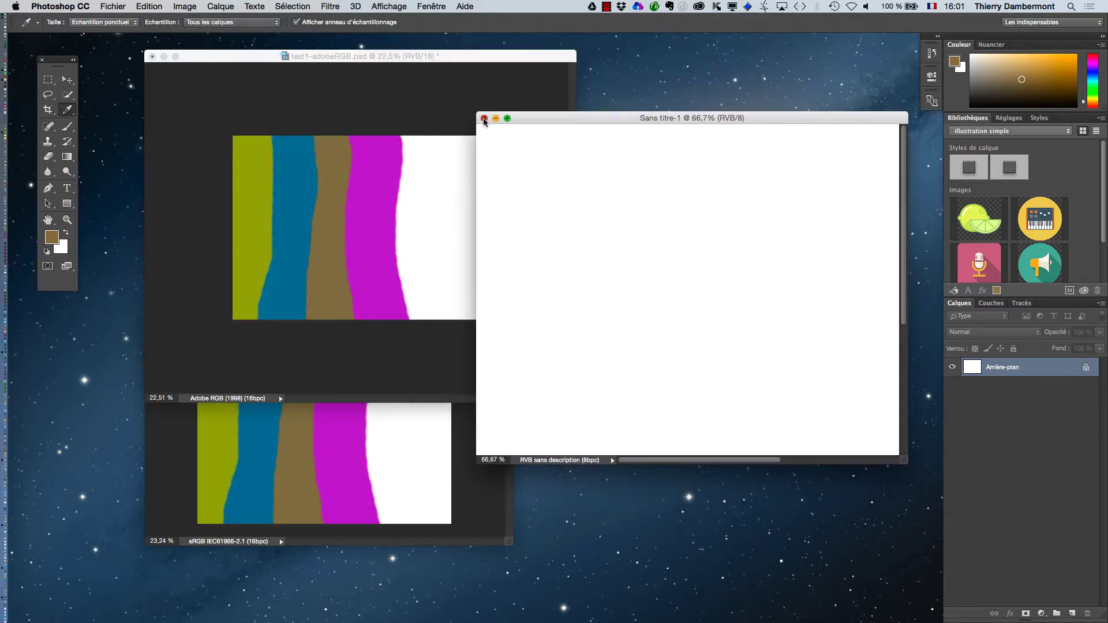
click(484, 118)
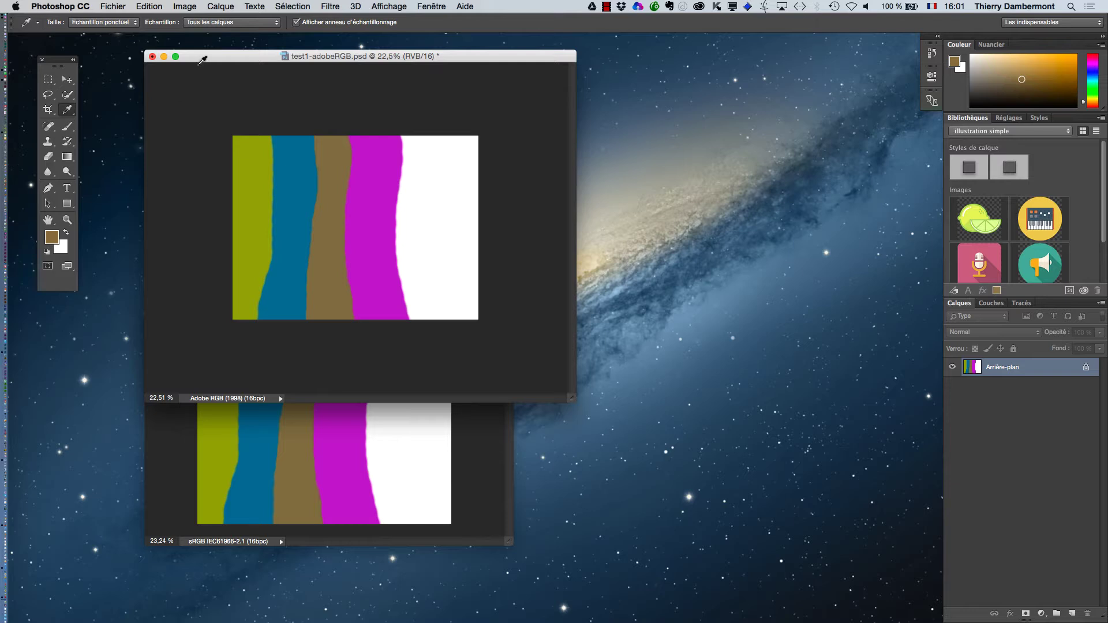
Step: Shrink the test1-adobeRGB.psd window and arrange it above the test1-sRGB.psd window so both images can be compared
drag(202, 59, 290, 52)
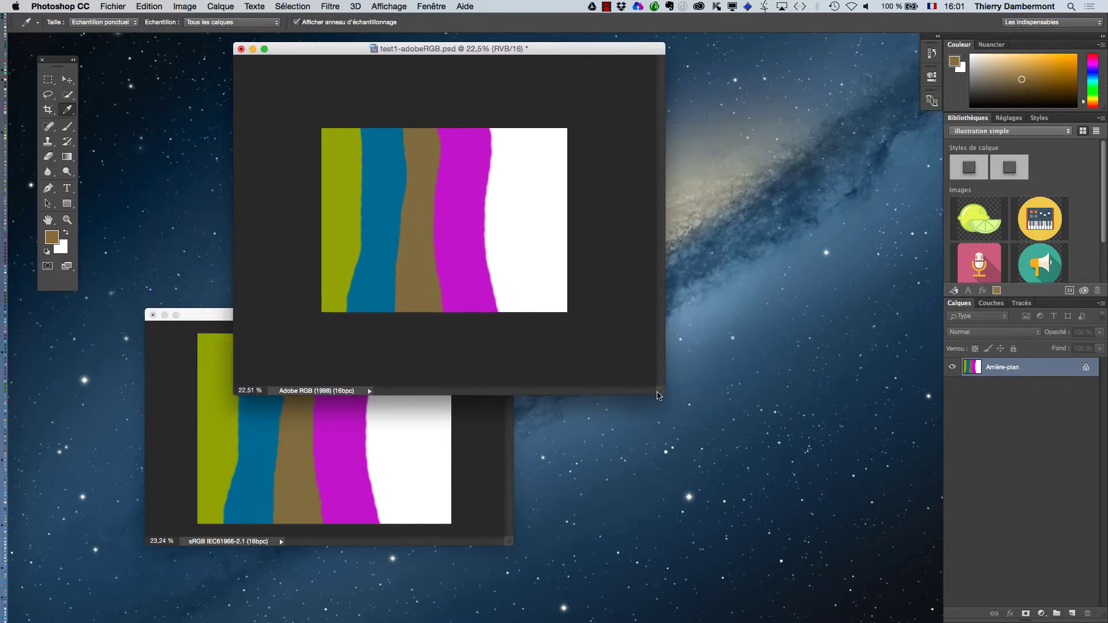
drag(658, 395, 572, 284)
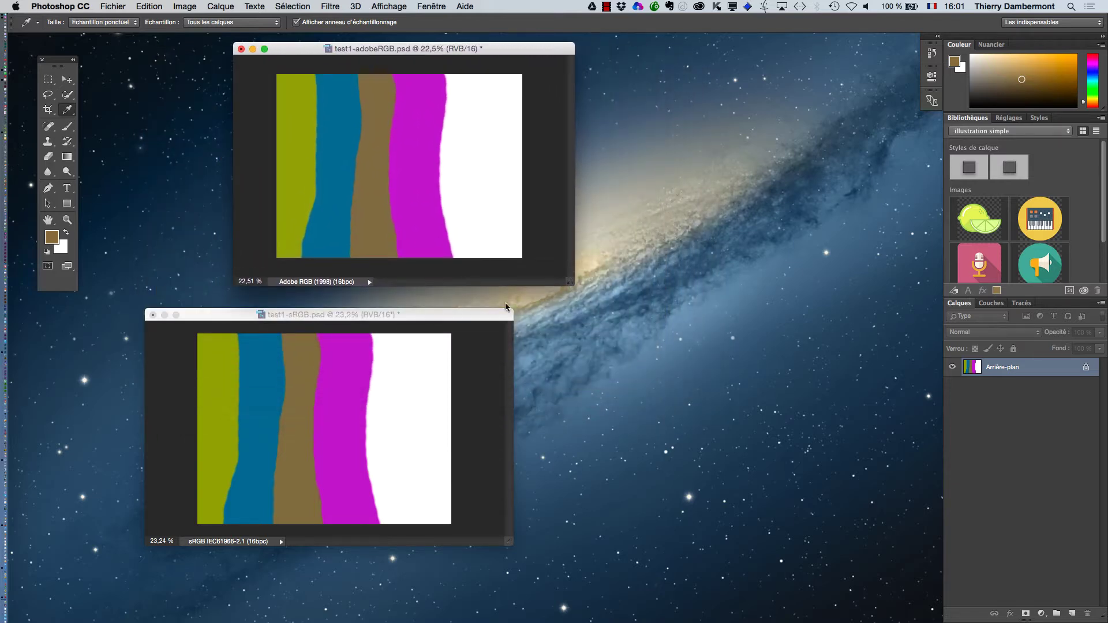
drag(470, 322, 469, 316)
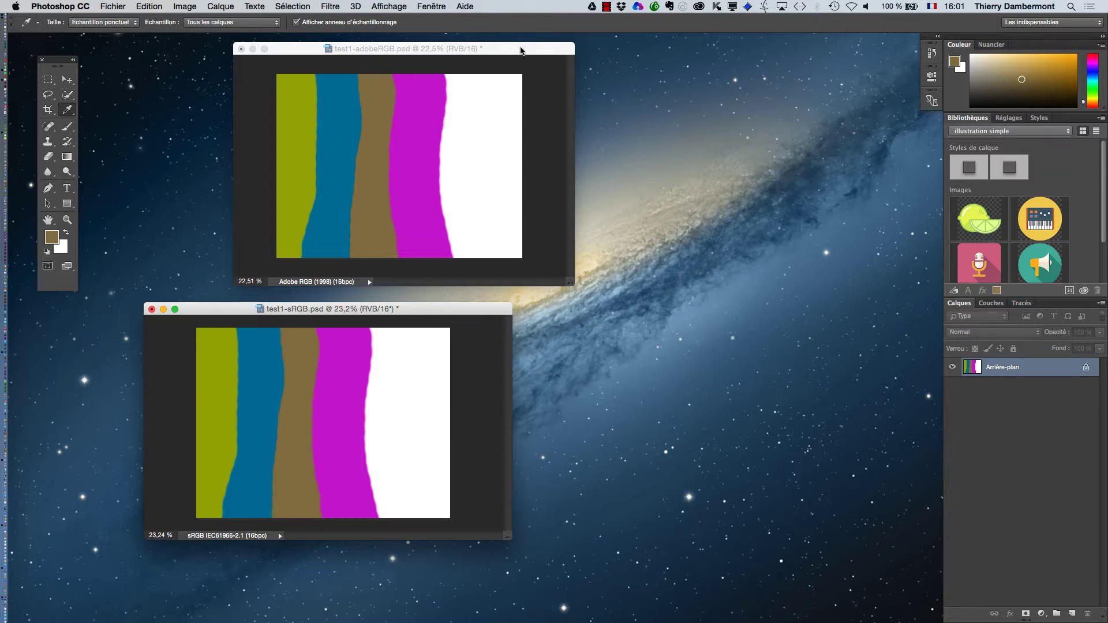
drag(521, 50, 432, 56)
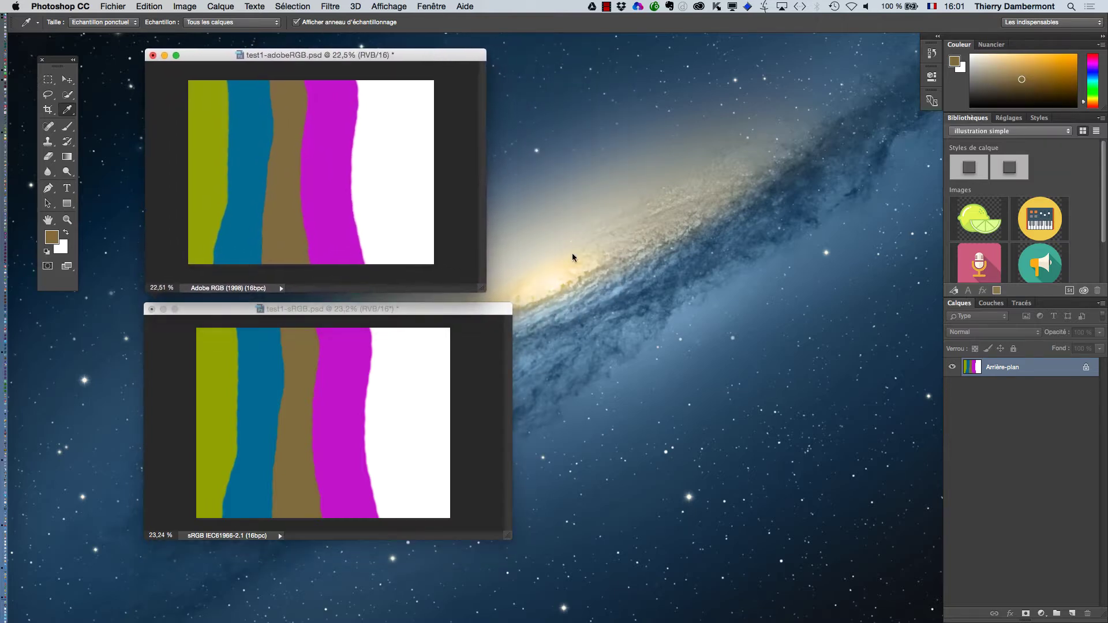
mouse_move(482, 288)
mouse_down()
mouse_move(513, 290)
mouse_move(502, 287)
mouse_up()
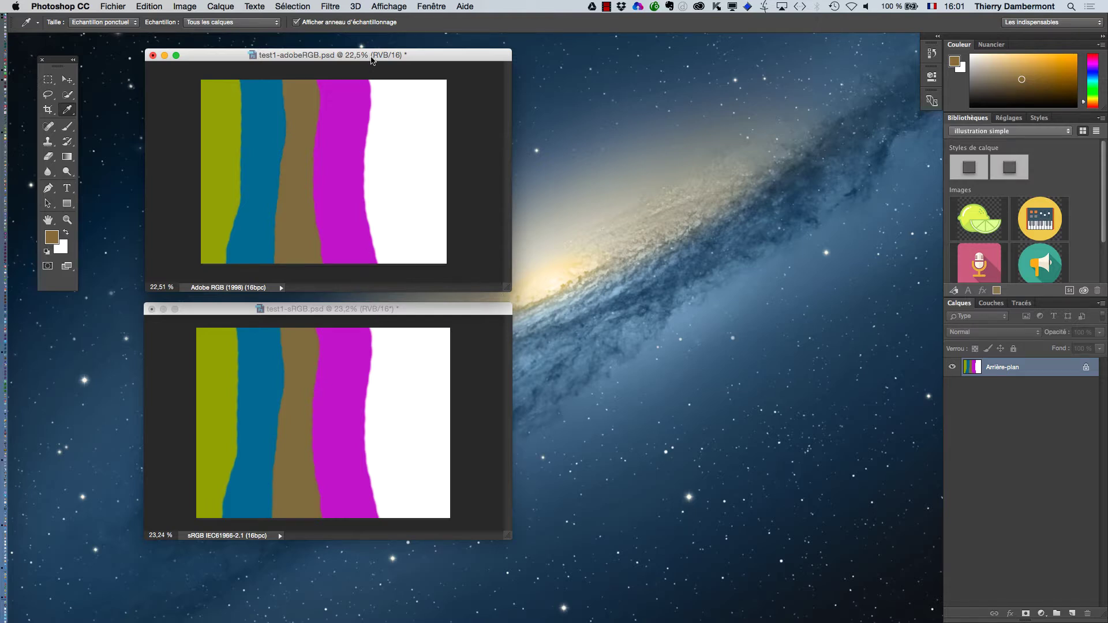
mouse_move(371, 59)
mouse_down()
mouse_move(500, 38)
mouse_move(352, 46)
mouse_move(362, 52)
mouse_up()
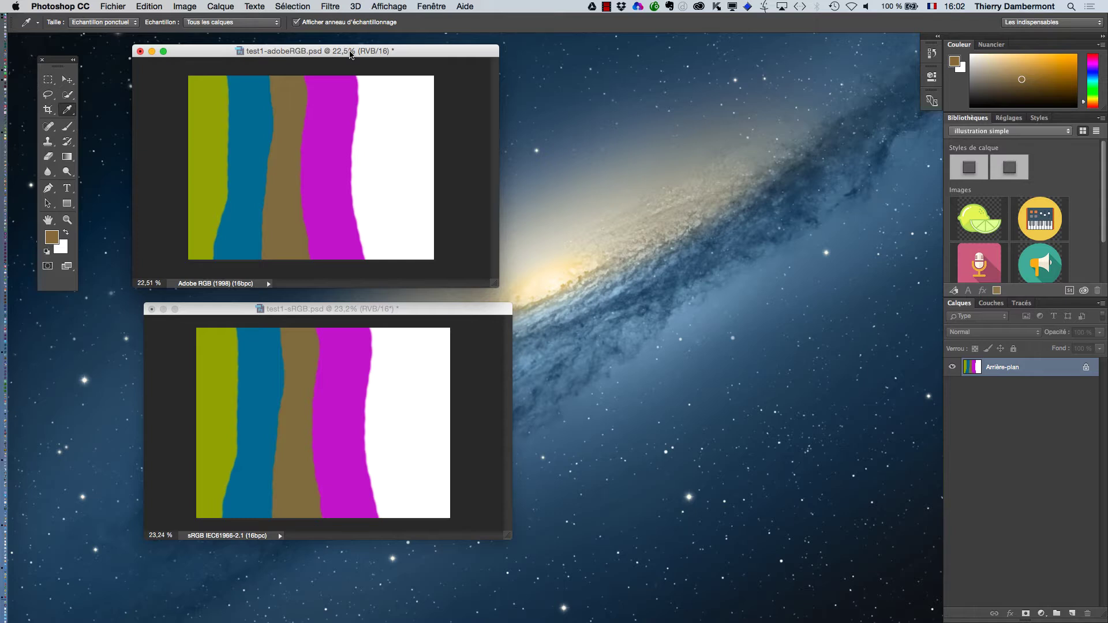
drag(350, 54, 329, 51)
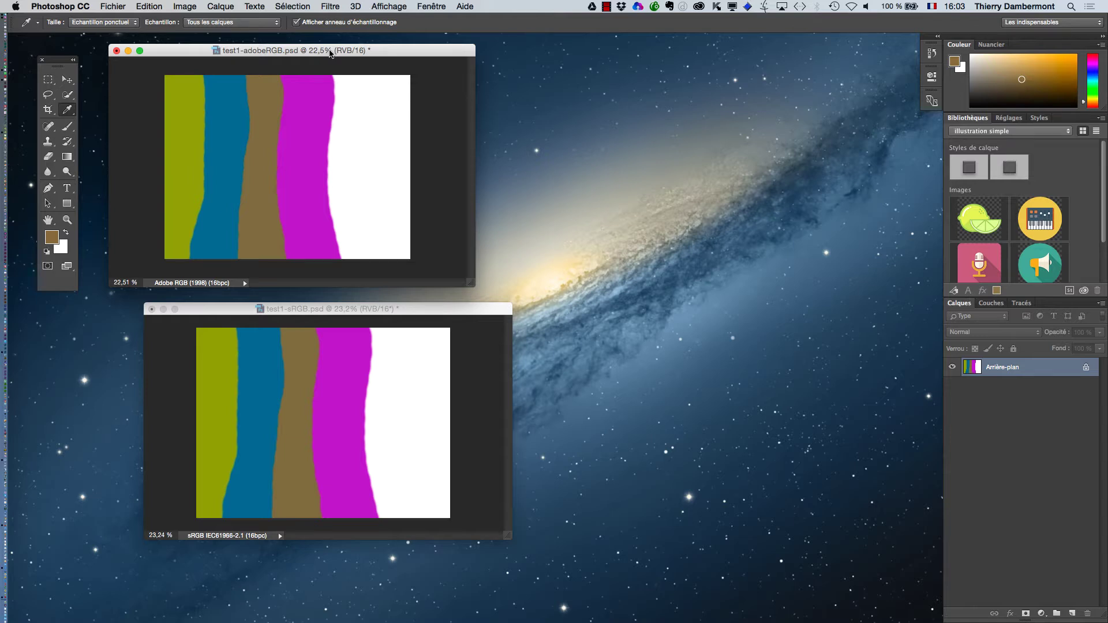
Step: Switch to Firefox and search Google Images for "chromaticity diagram offset"
mouse_move(5, 398)
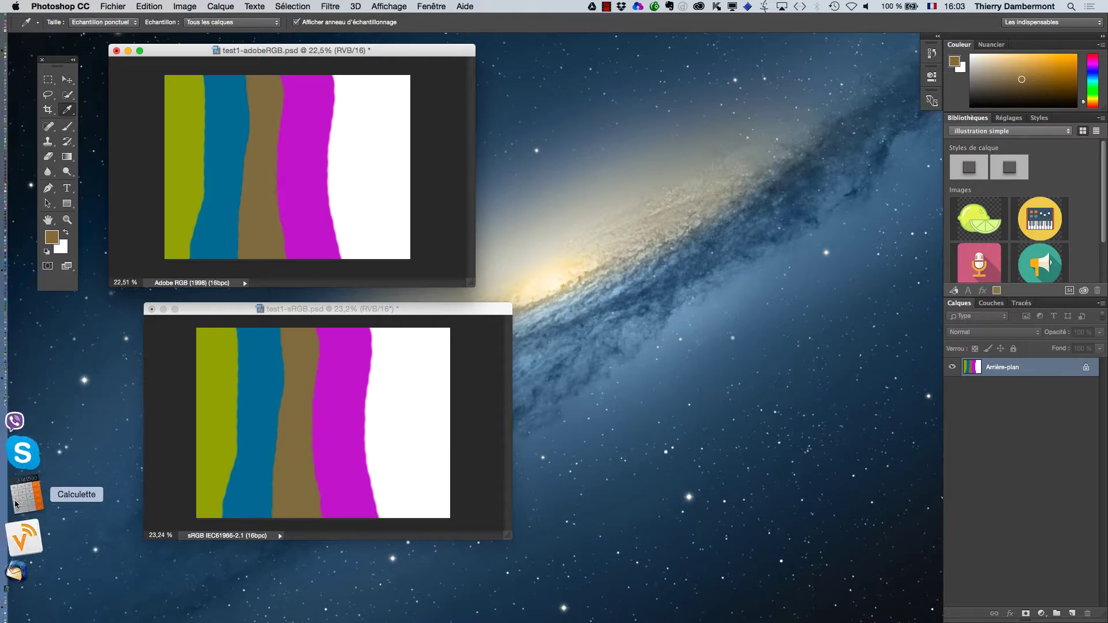
click(22, 519)
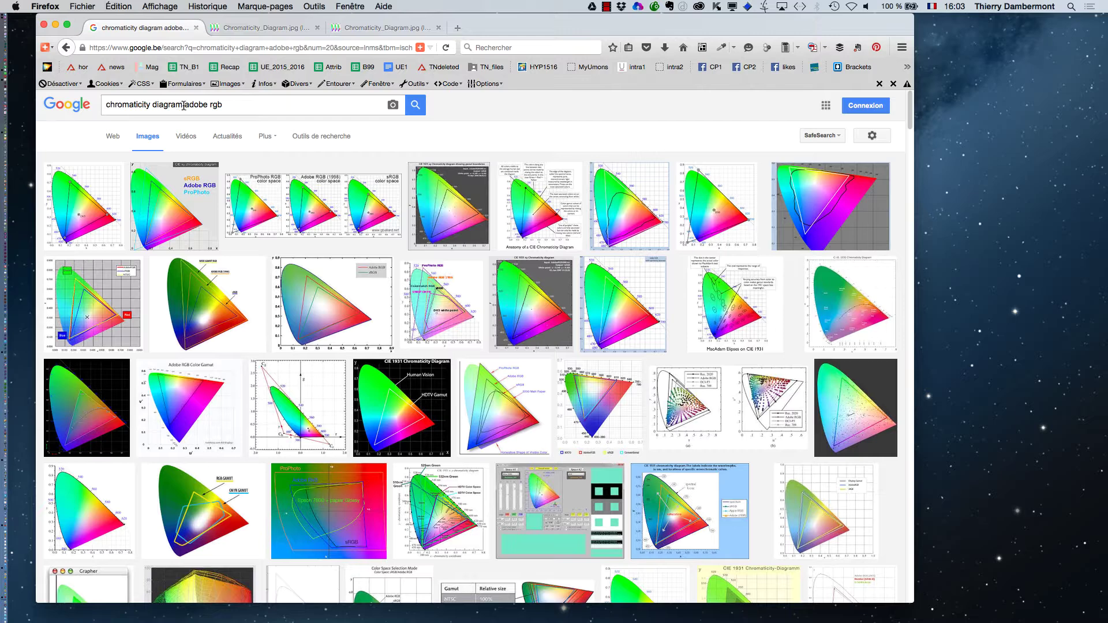
drag(183, 107, 260, 102)
key(BackSpace)
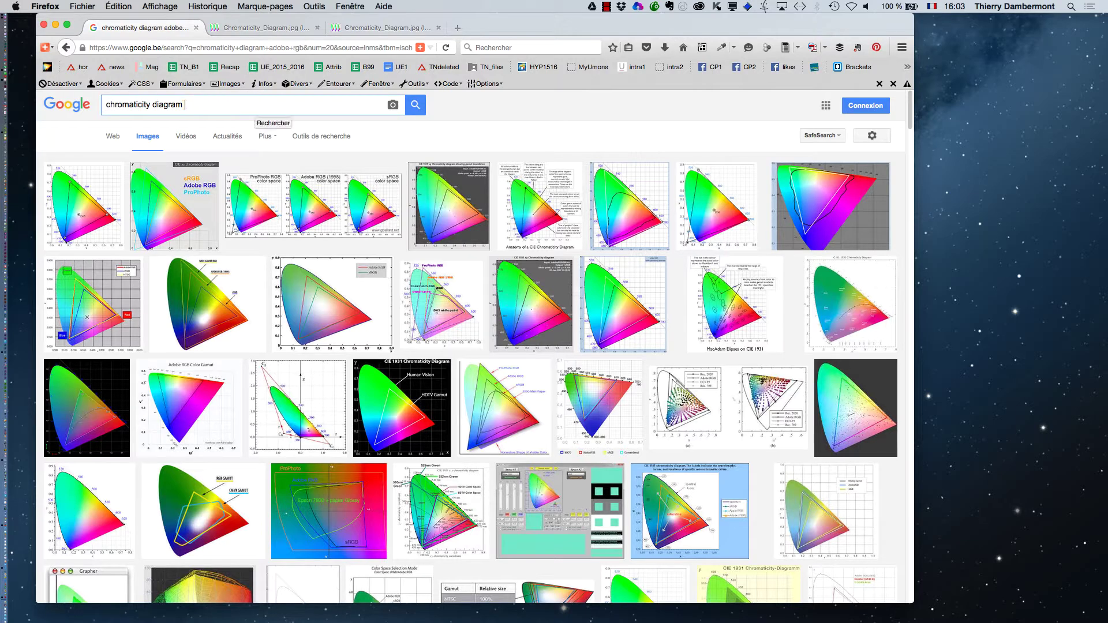
text(offset)
key(Return)
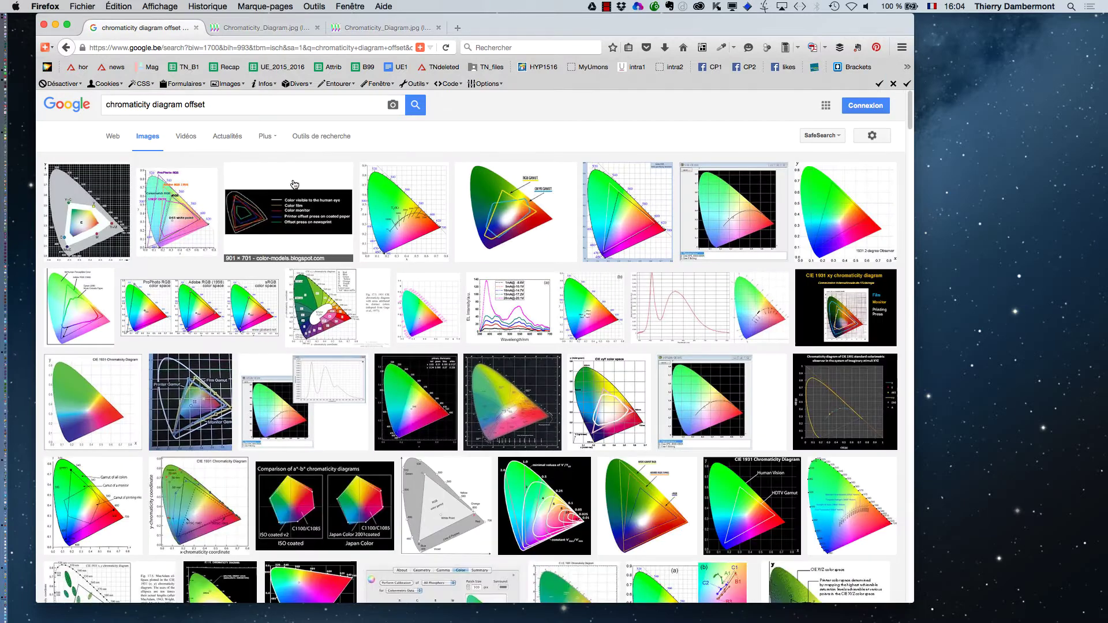
Step: Open the Wikipedia "Specifications for Web Offset Publications" gamut comparison image on its own in a new tab
super+click(507, 214)
super+click(507, 215)
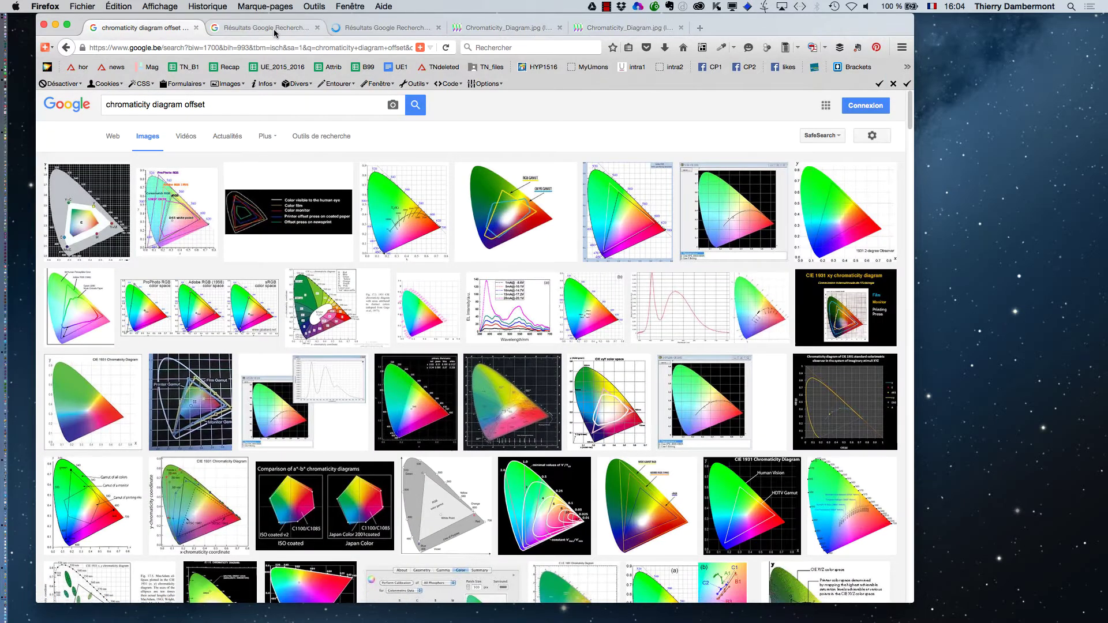
click(354, 29)
click(717, 306)
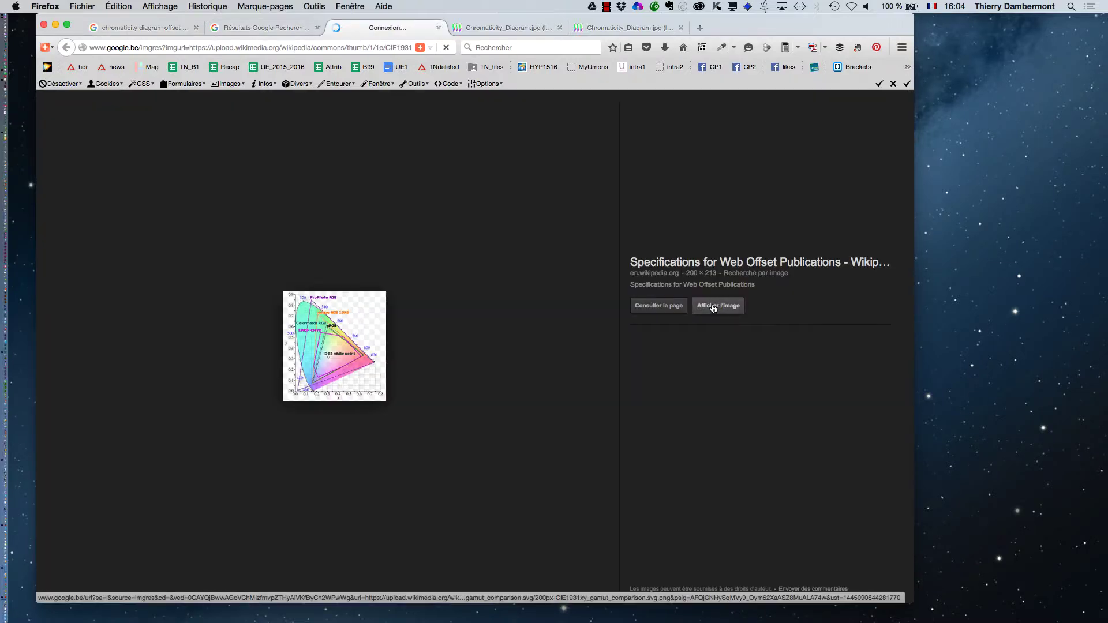
Step: Enlarge the gamut comparison diagram to examine the SWOP CMYK outline against the Adobe RGB 1998 and sRGB outlines
key(super+plus)
key(super+plus)
key(super+plus)
key(super+plus)
key(super+plus)
key(super+plus)
key(super+plus)
key(super+plus)
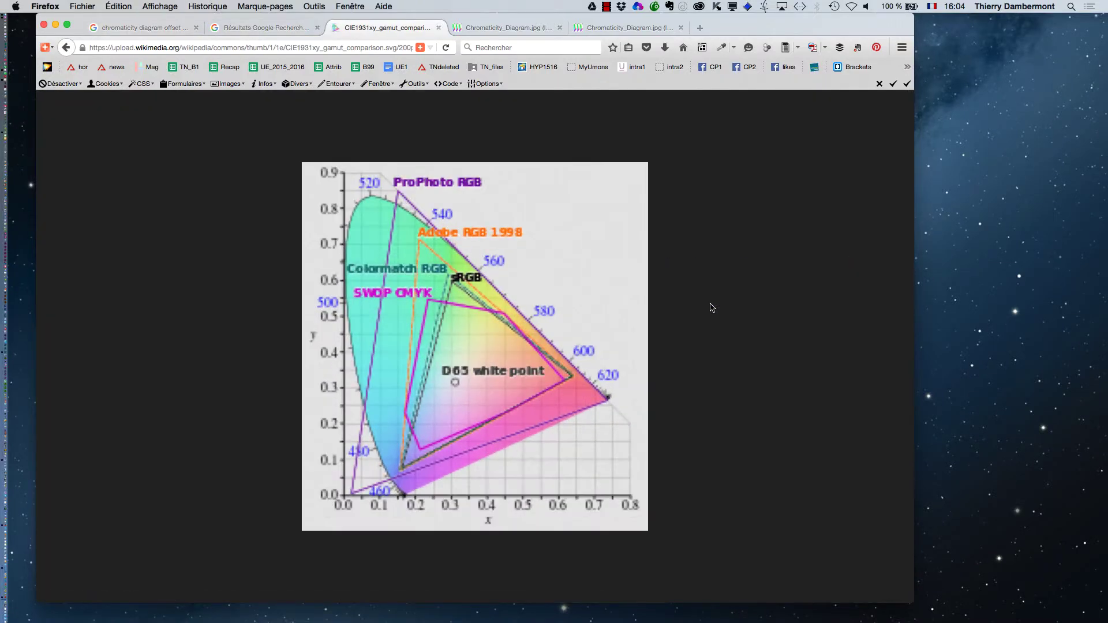
key(super+plus)
ctrl+scroll(712, 307, up, 3)
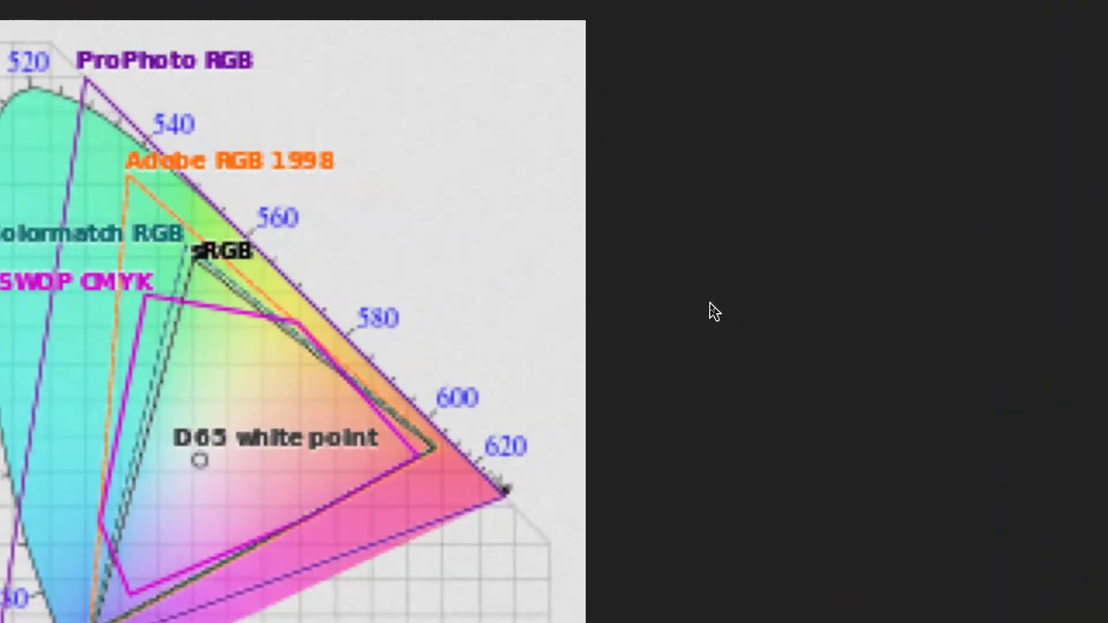
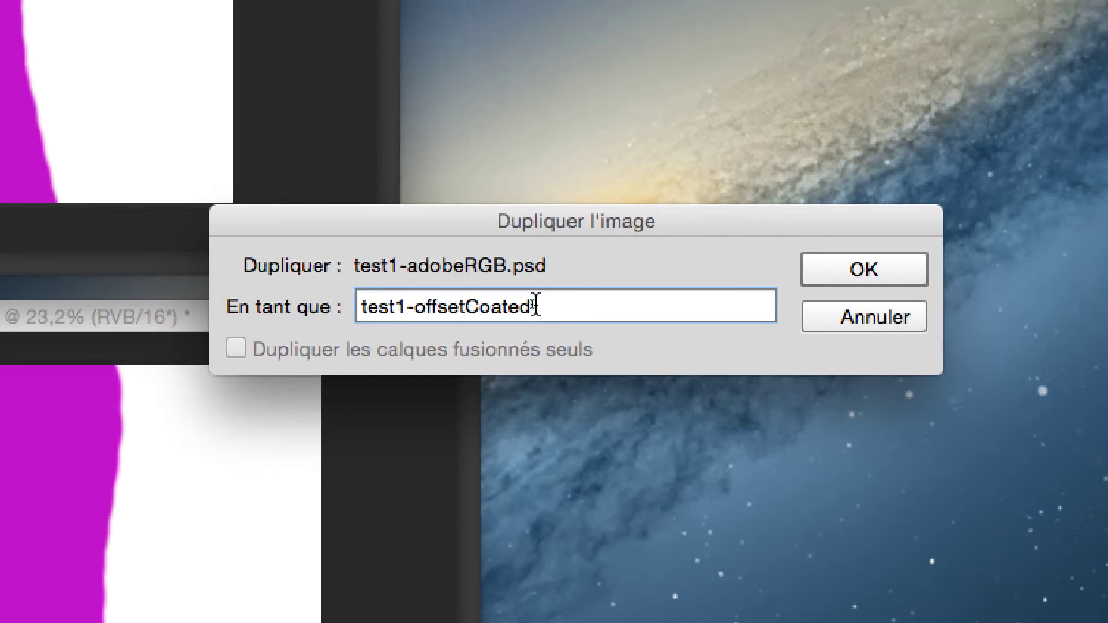
triple_click(453, 297)
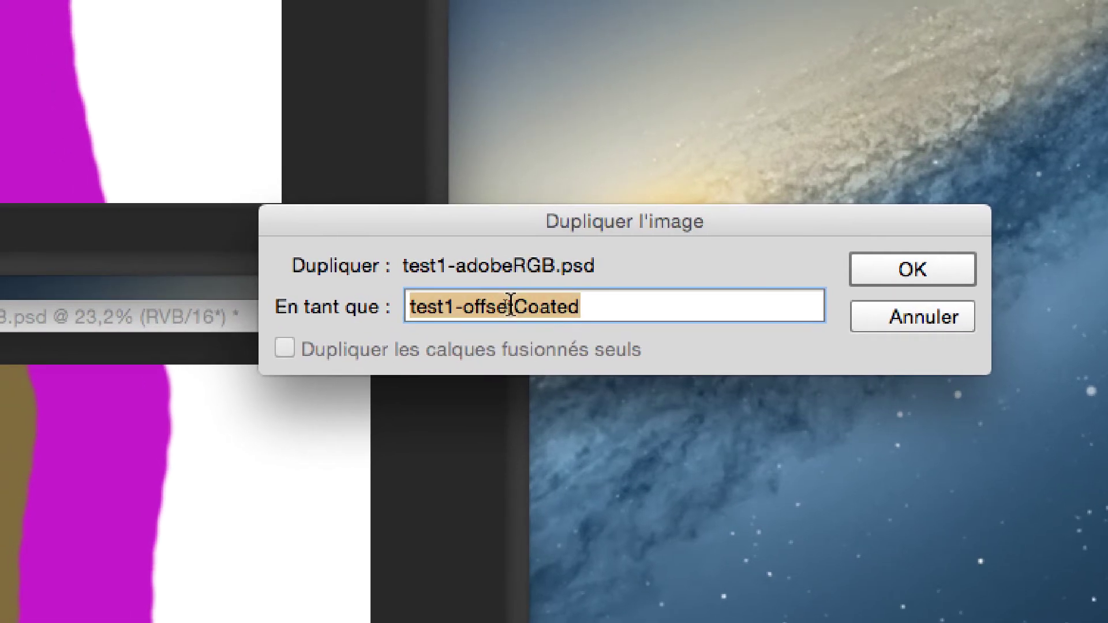
click(512, 306)
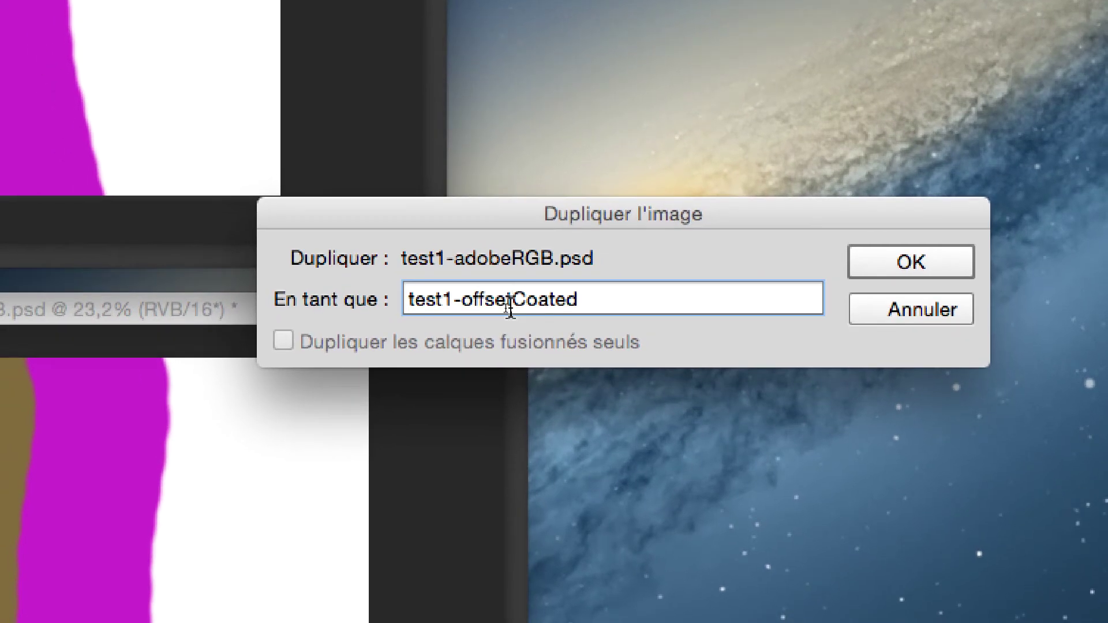
text(Un)
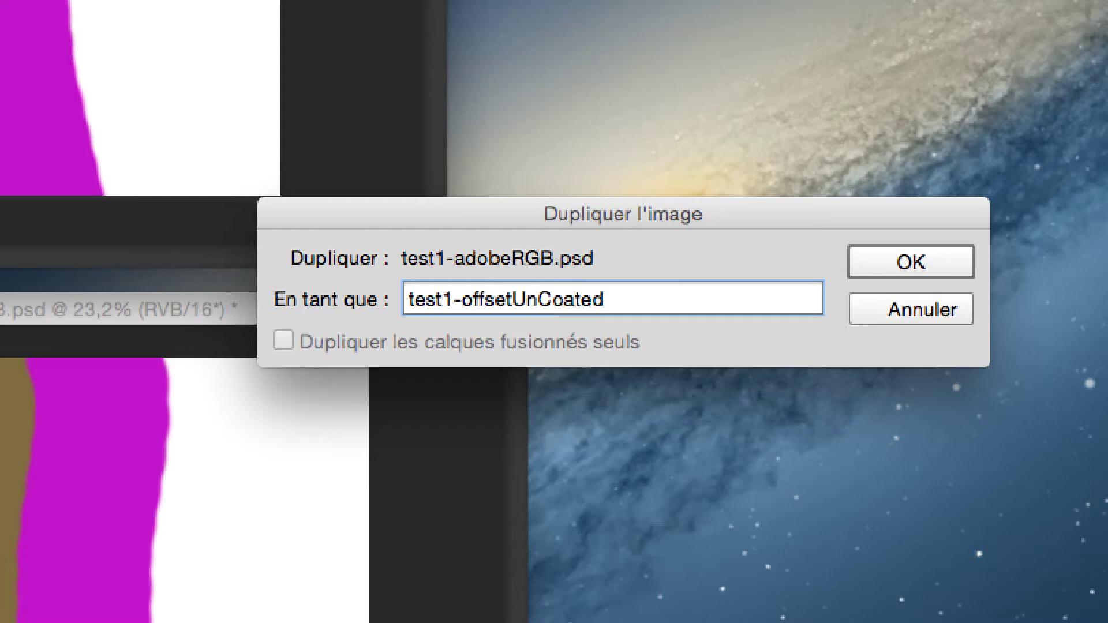
key(BackSpace)
key(BackSpace)
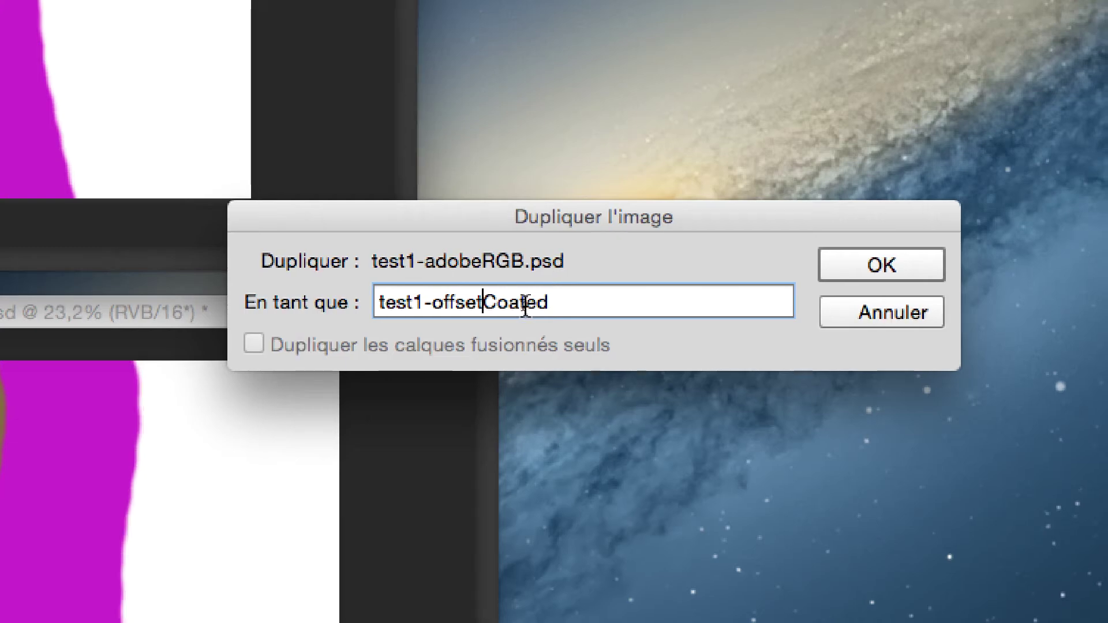
Step: Name the copy of test1-adobeRGB.psd test1-offsetCoatedEuropeen and create the duplicate
double_click(560, 300)
click(537, 305)
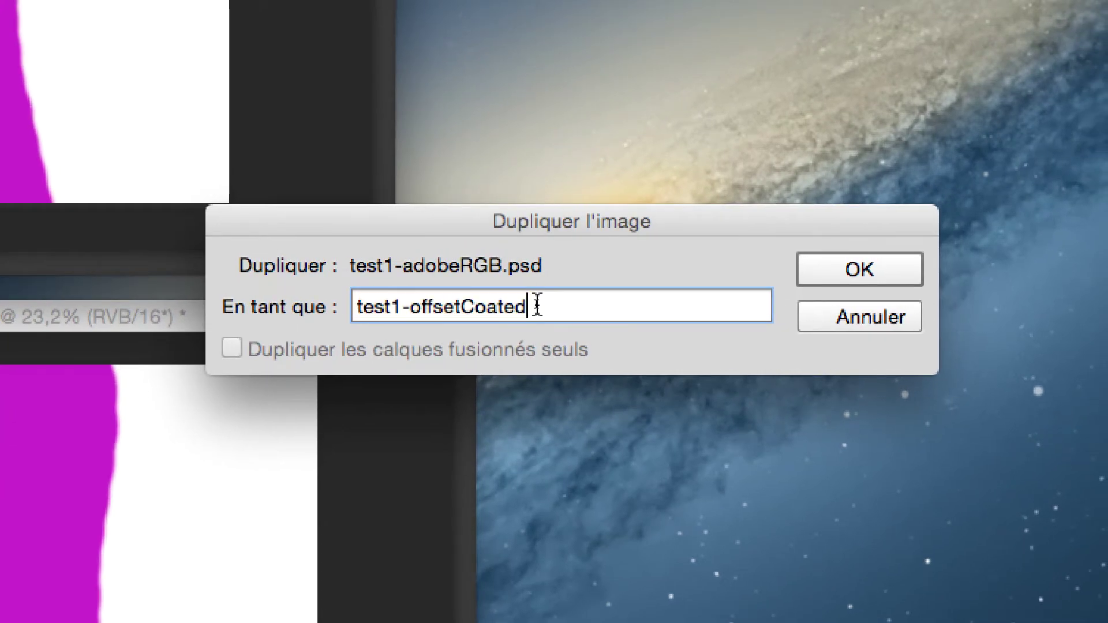
text(Europeen)
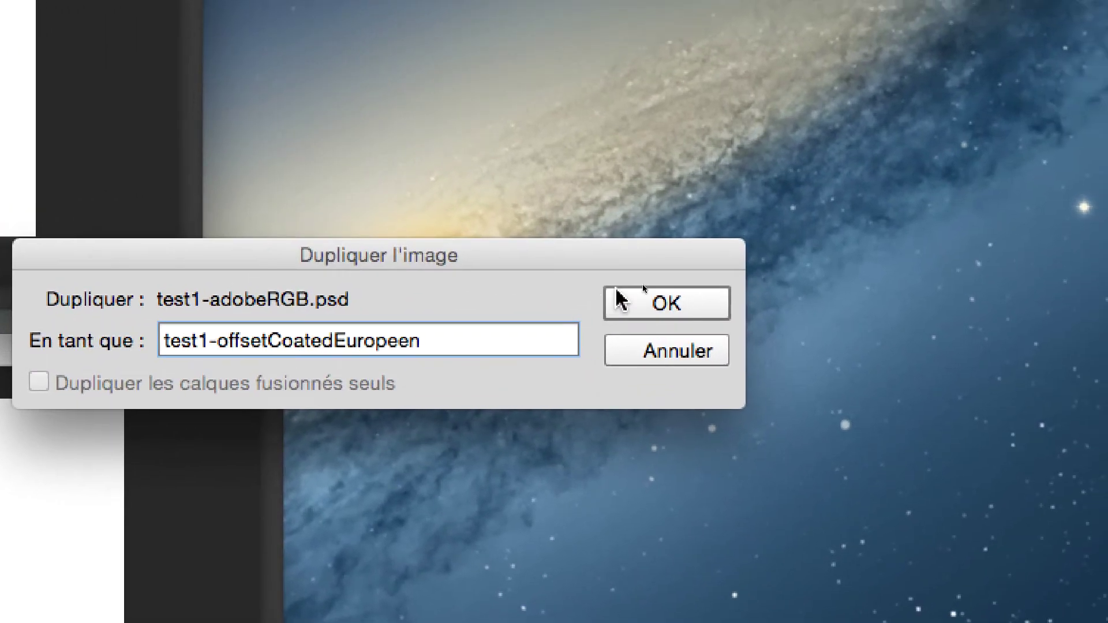
click(859, 269)
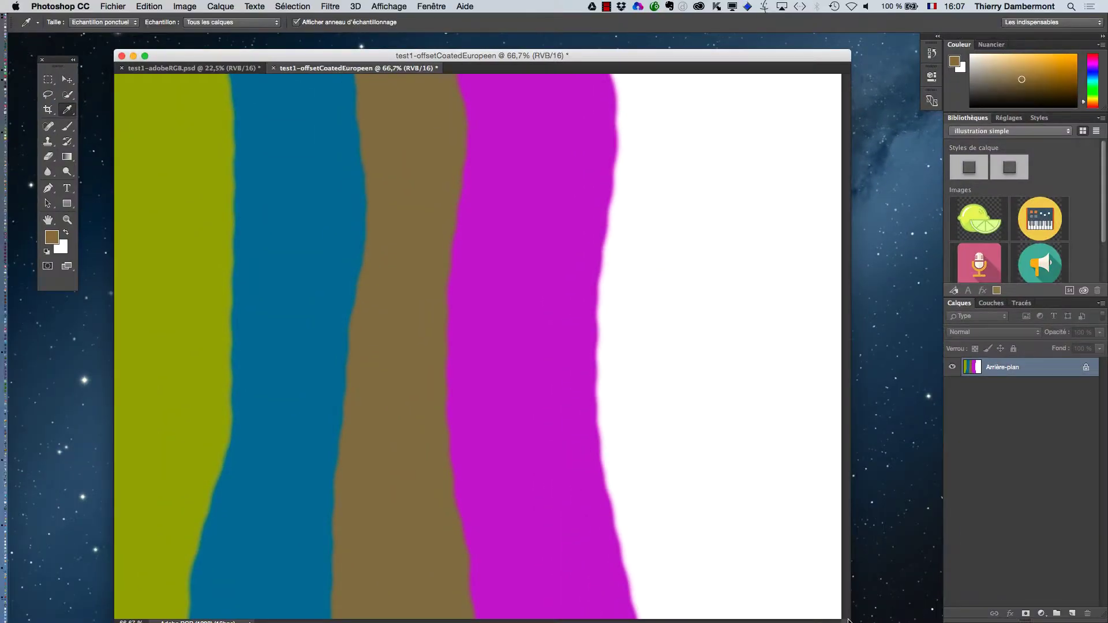
Step: Shrink the test1-offsetCoatedEuropeen window, detach it beside test1-adobeRGB.psd and zoom out to about 30% so the whole image fits
drag(844, 618, 527, 358)
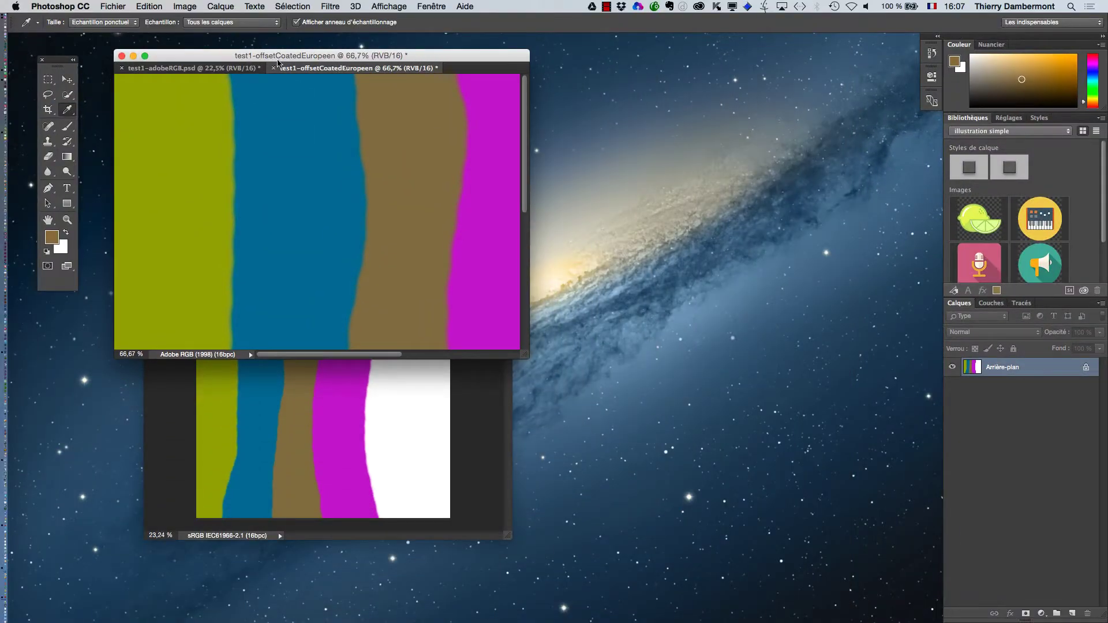
drag(294, 69, 600, 68)
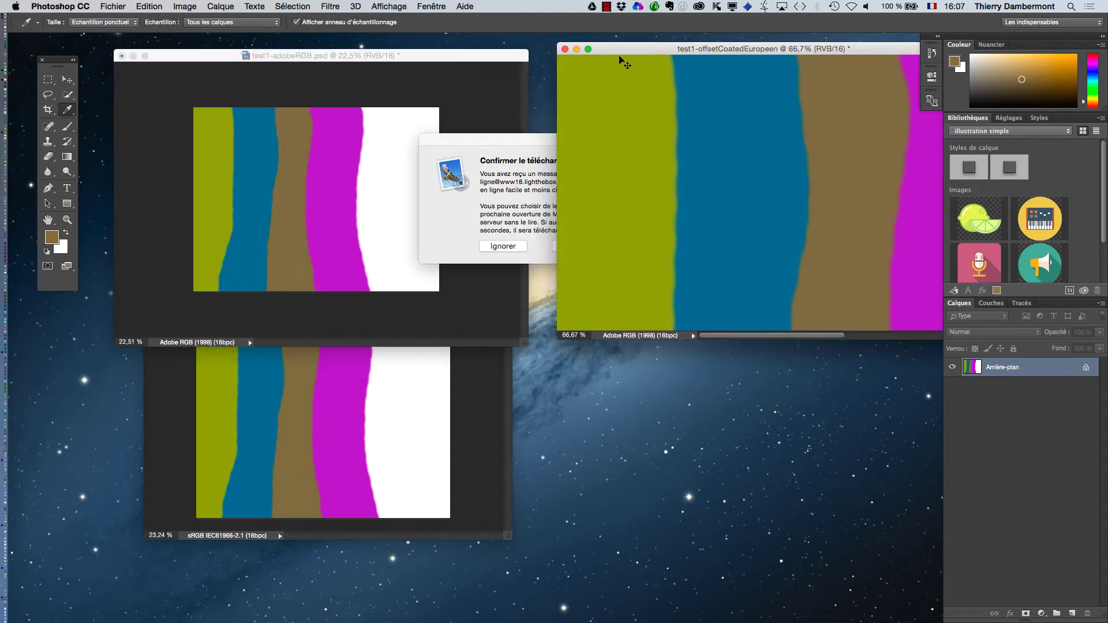
double_click(715, 50)
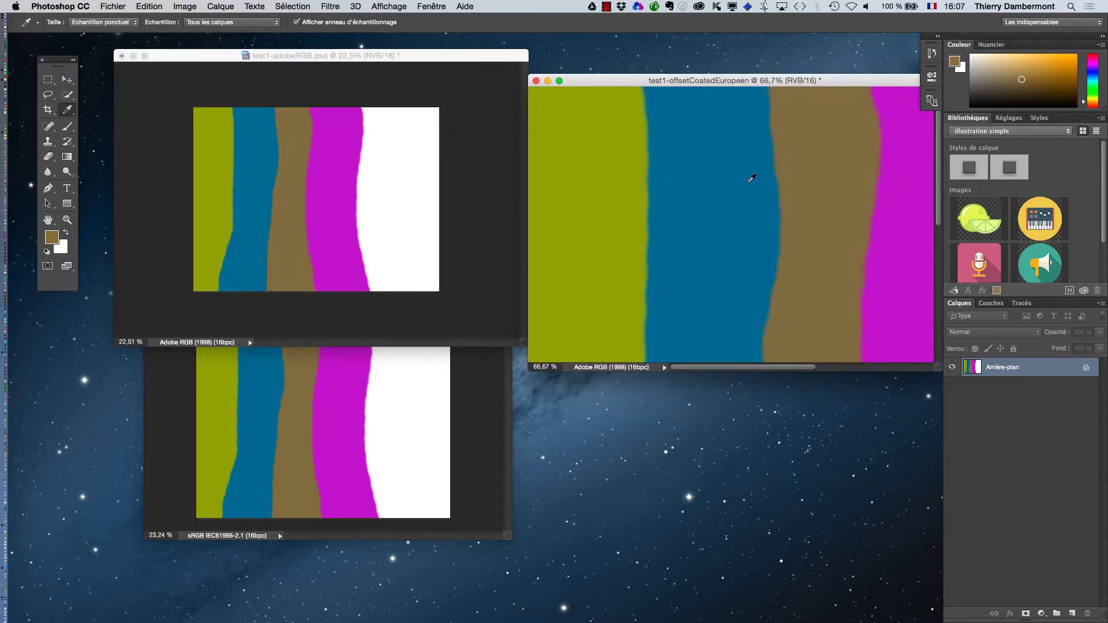
scroll(749, 185, down, 5)
scroll(746, 178, up, 1)
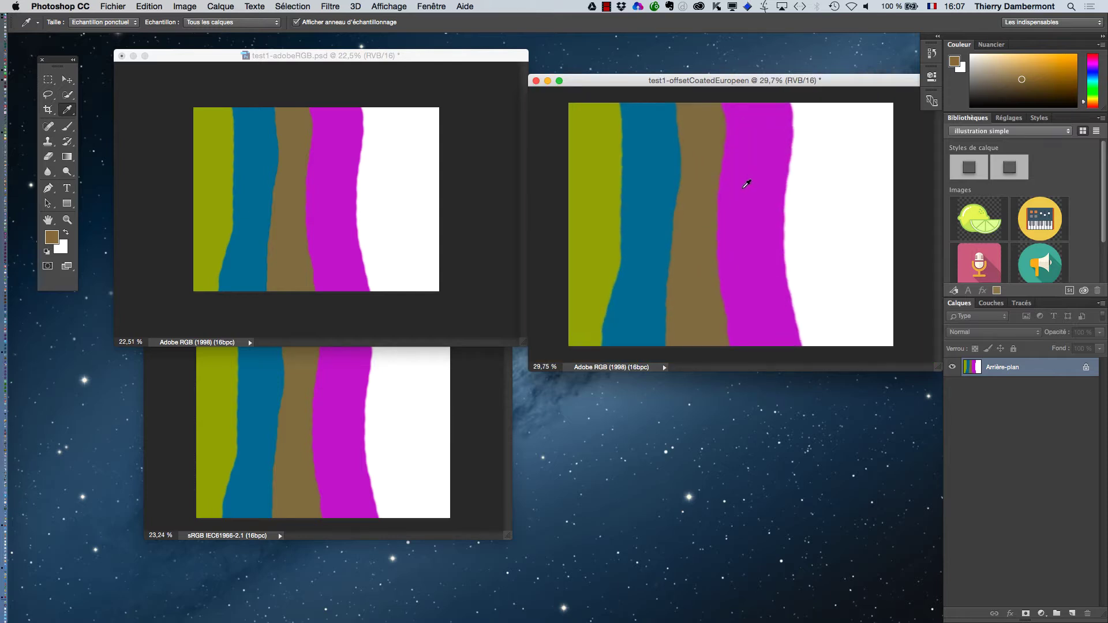
Step: Detach the Channels panel as a floating panel and enlarge it to show all of the duplicate's channels
click(991, 304)
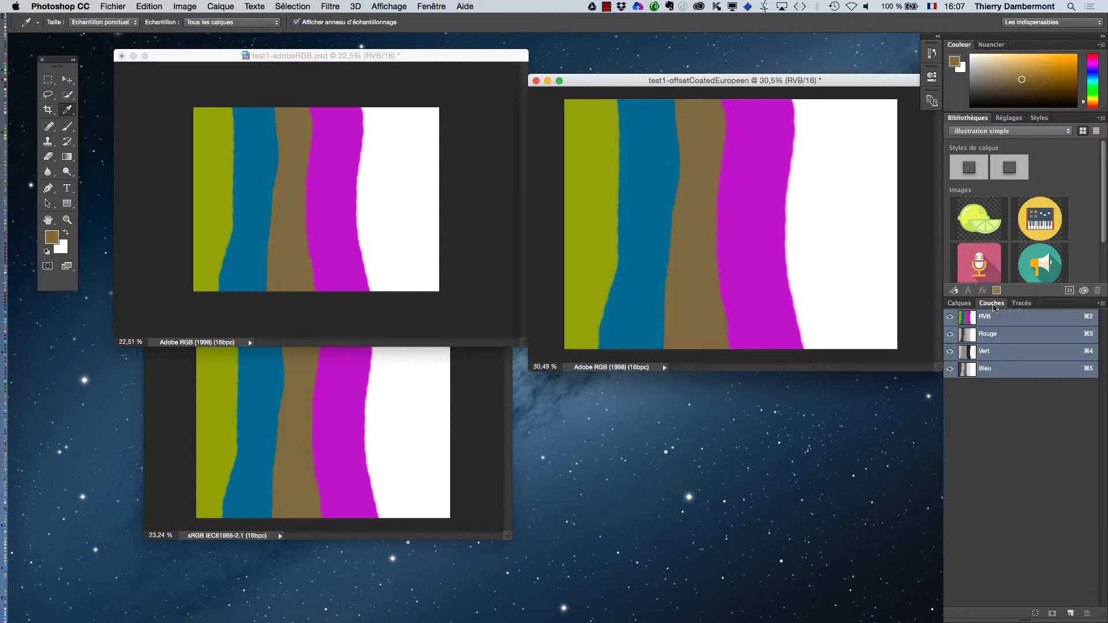
drag(993, 309, 687, 230)
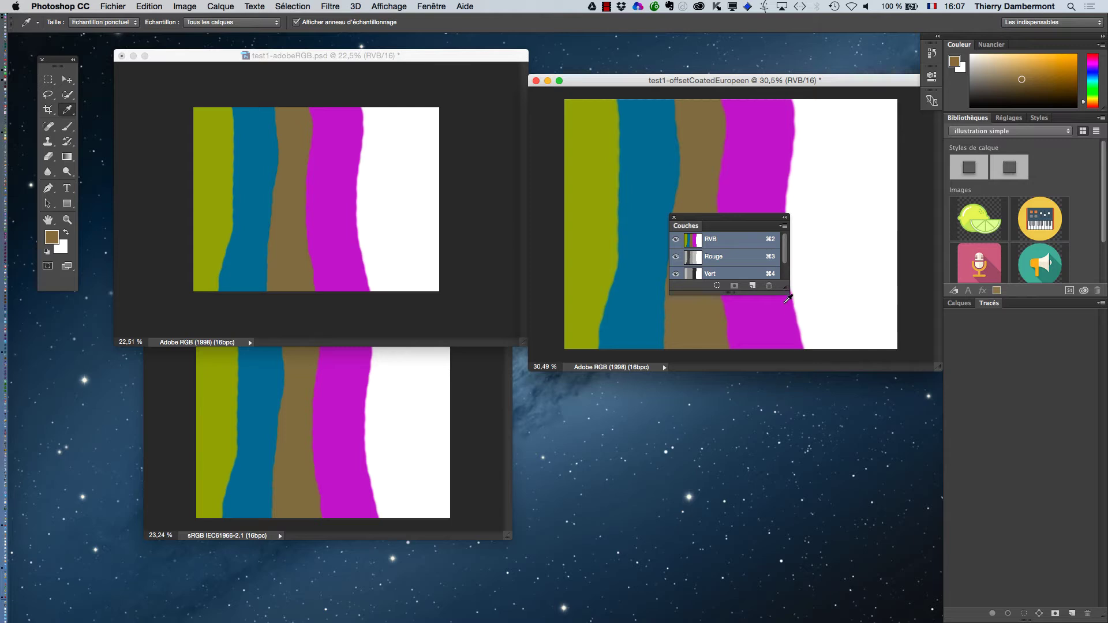
drag(783, 289, 837, 380)
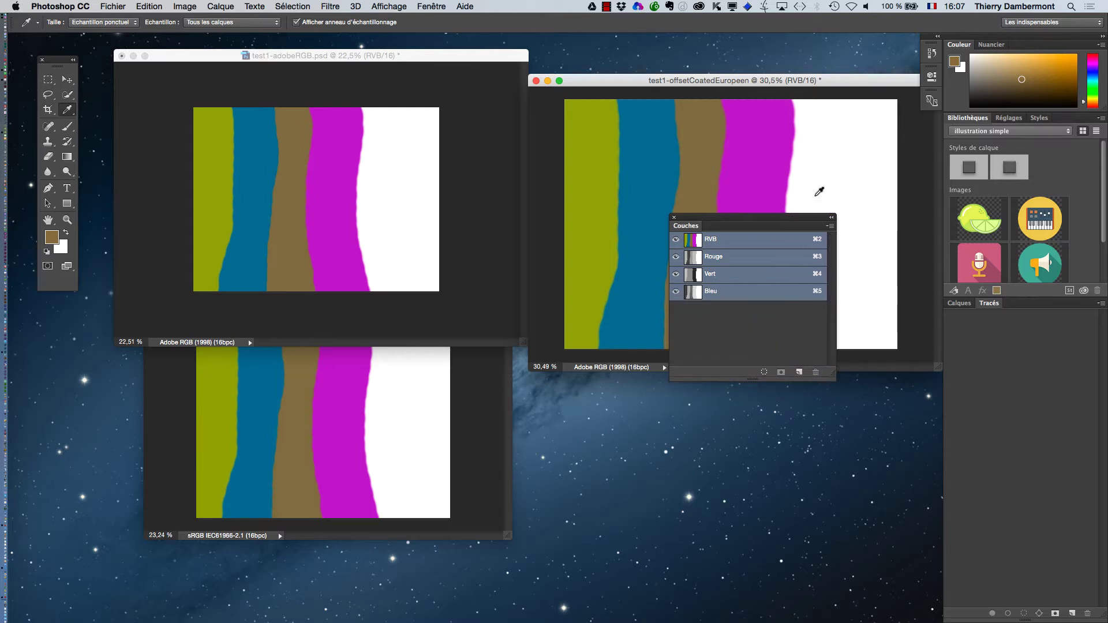
Step: Set the channel thumbnails to the largest size and arrange the enlarged Channels panel below the duplicate's window
click(831, 227)
click(877, 345)
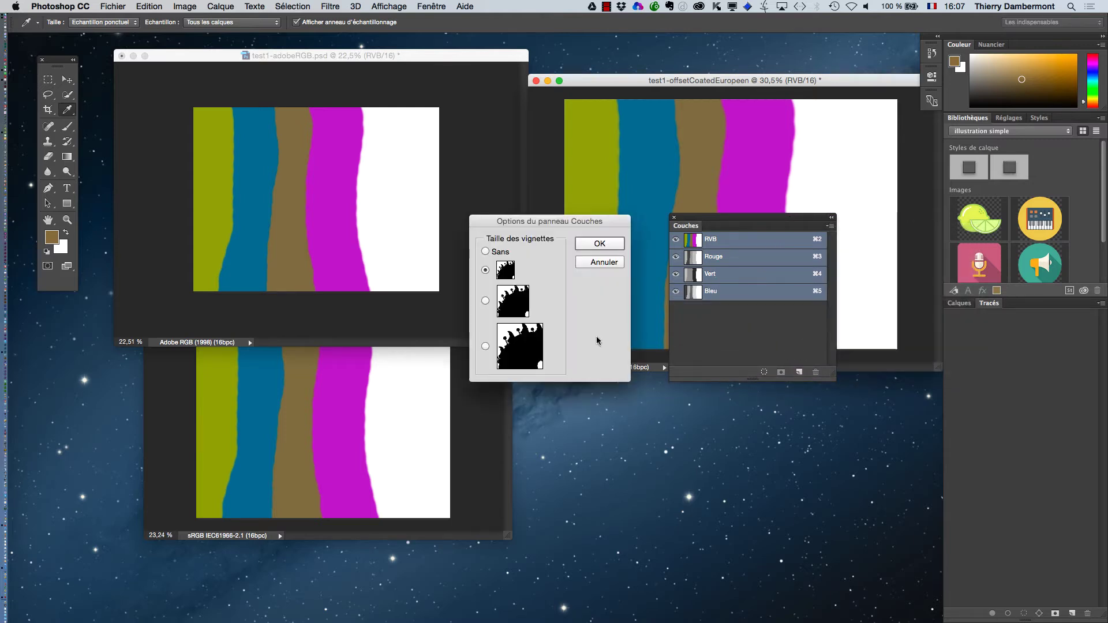
click(600, 244)
drag(744, 217, 648, 378)
drag(740, 542, 822, 614)
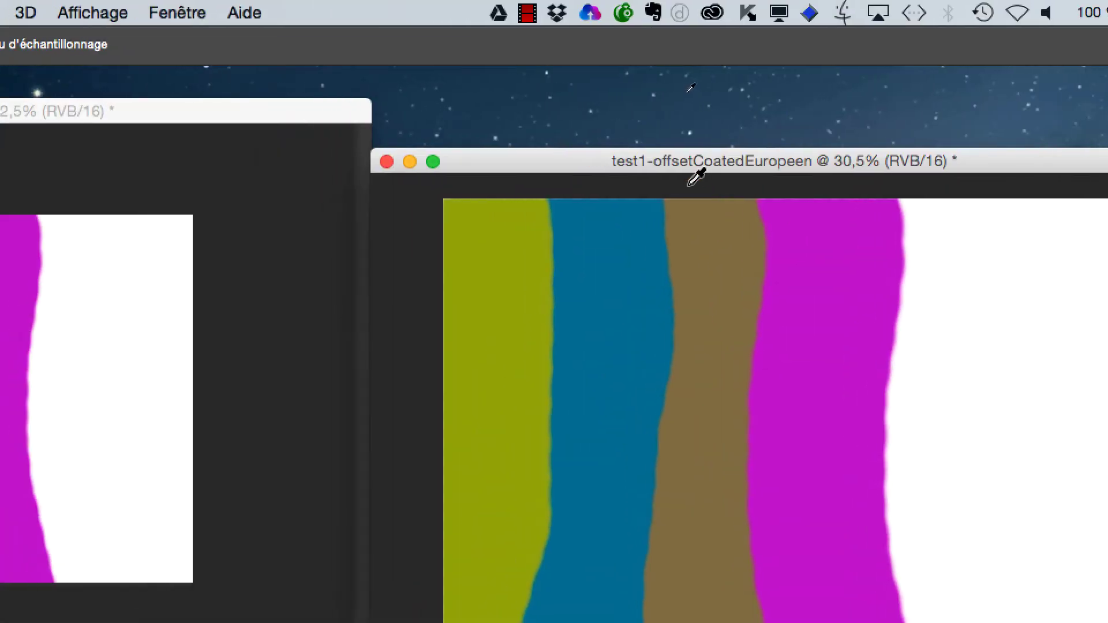
drag(695, 176, 716, 155)
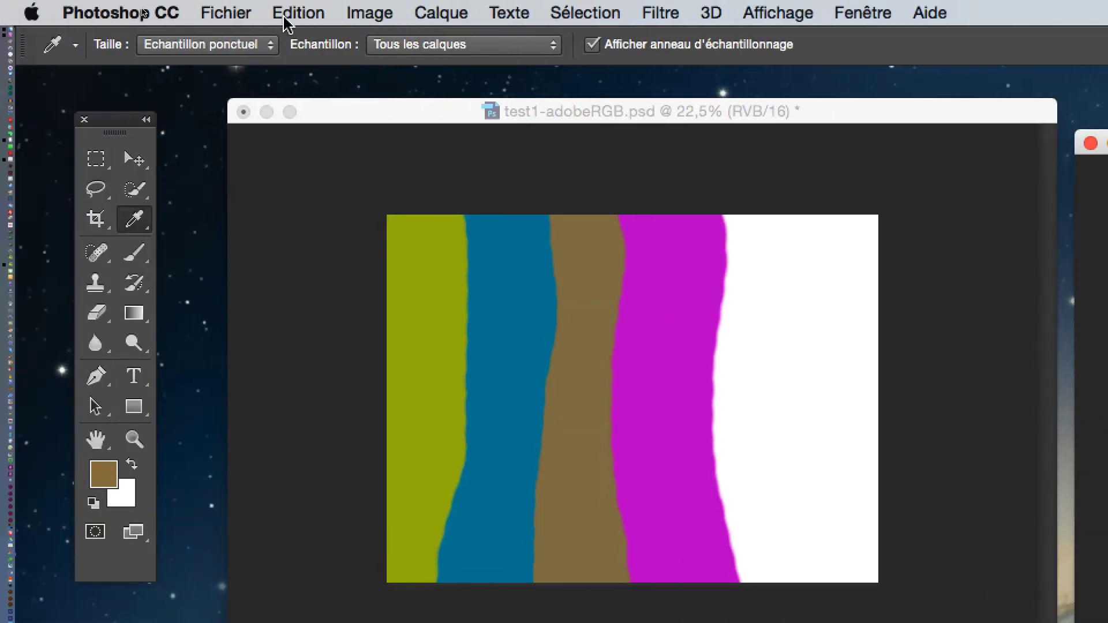
Step: Start a profile conversion of the duplicate and set the destination profile to Coated FOGRA39 (ISO 12647-2:2004)
click(290, 13)
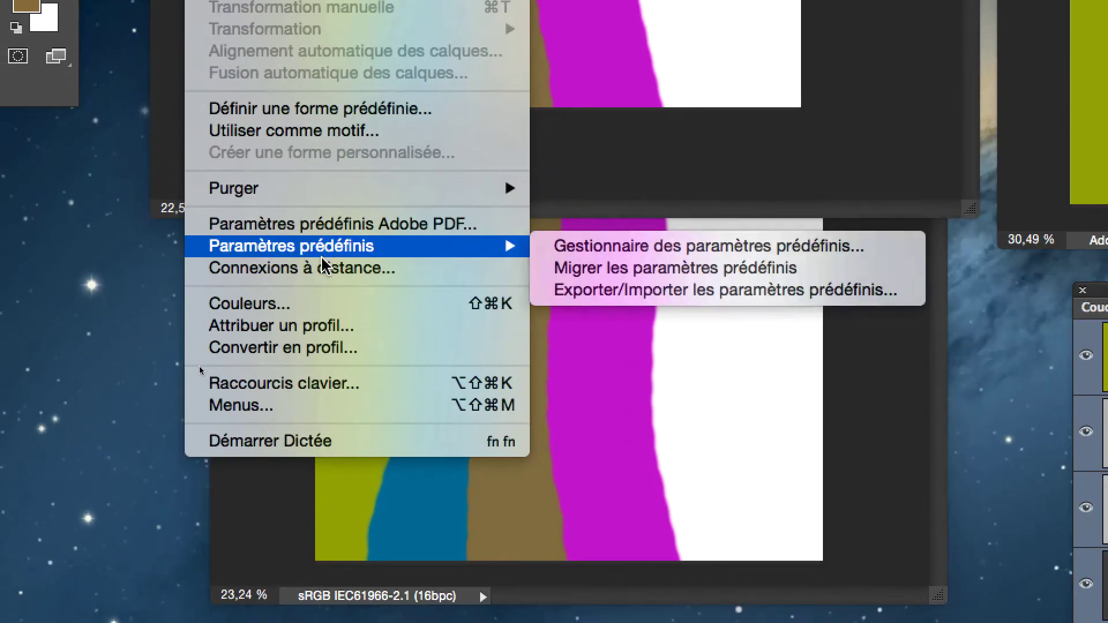
click(321, 294)
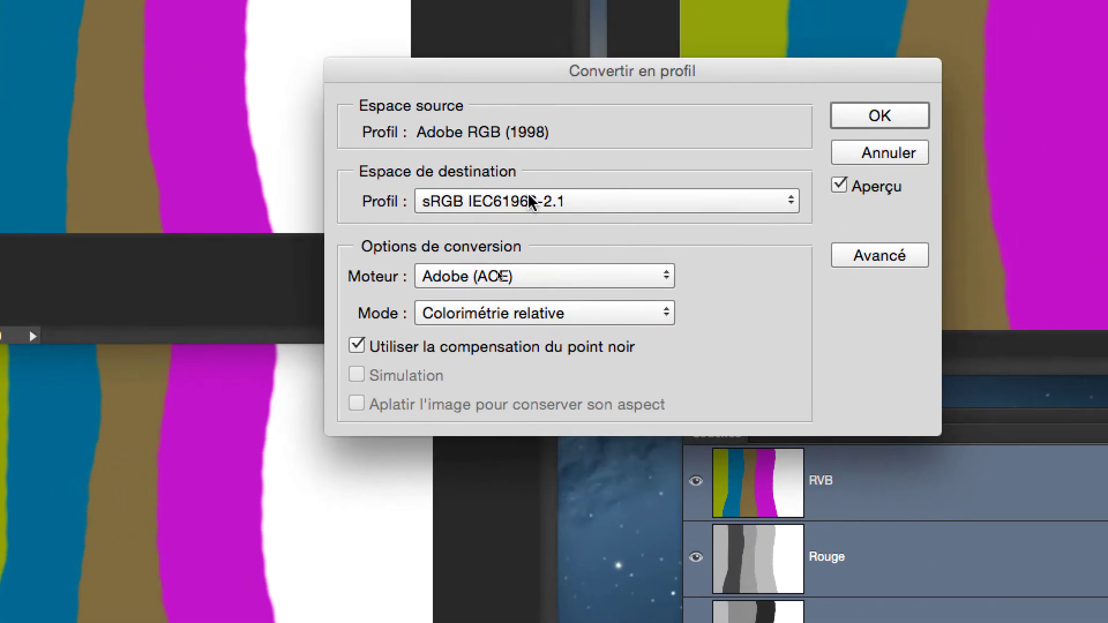
click(530, 201)
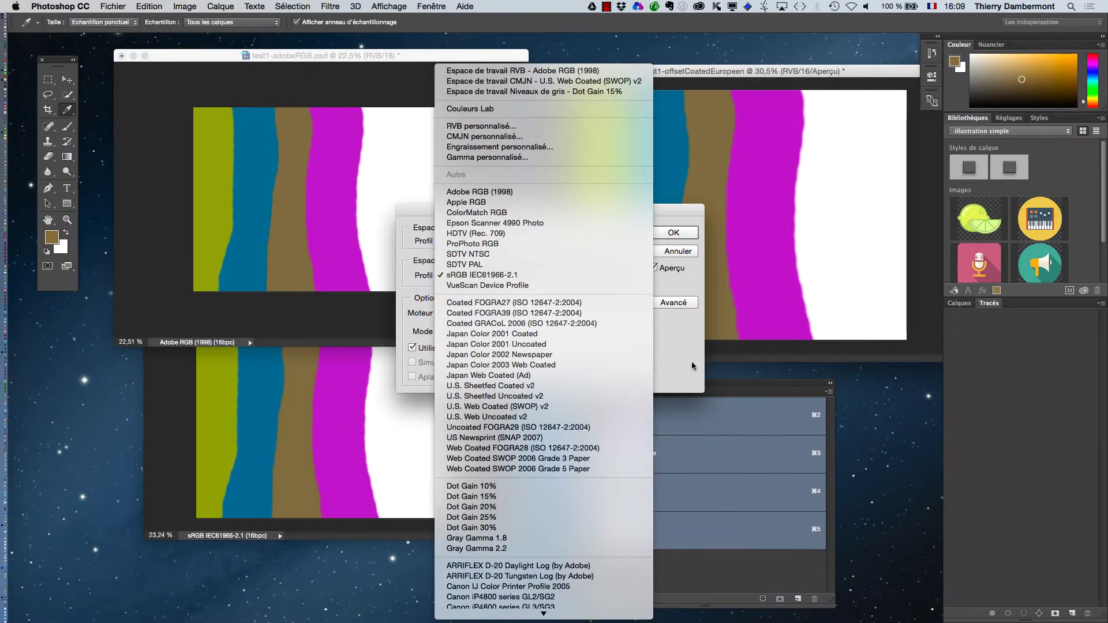
click(693, 365)
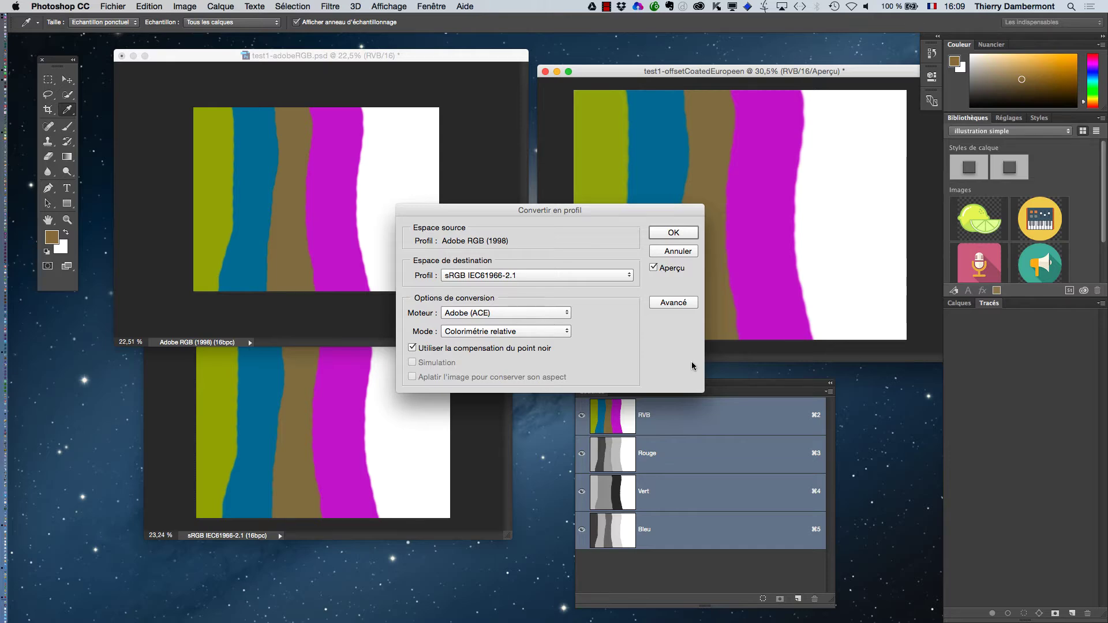
click(535, 278)
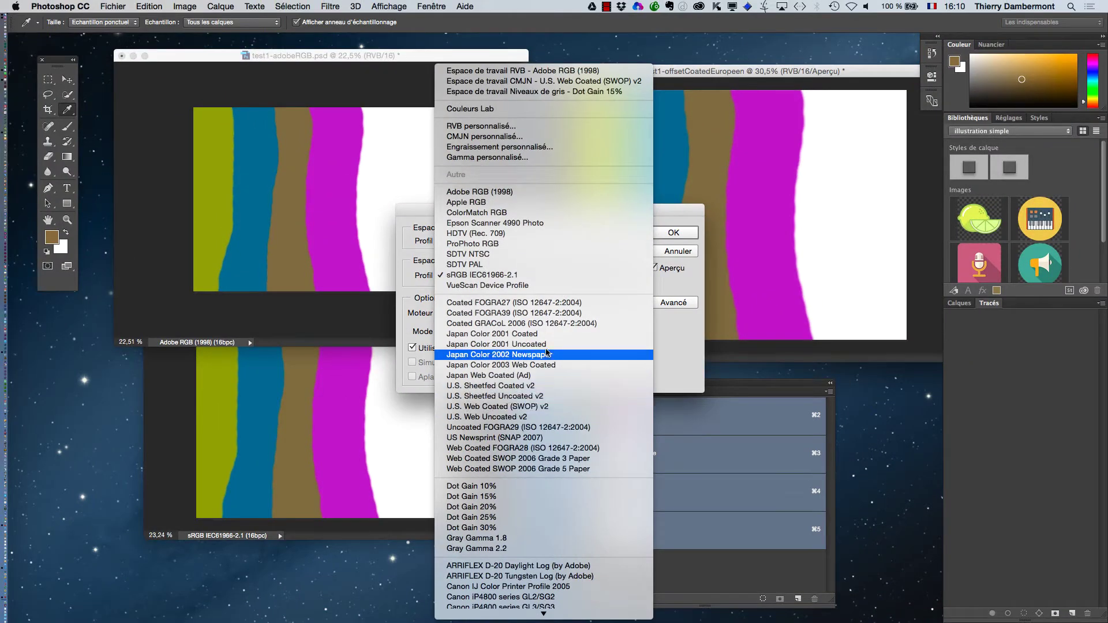
click(538, 313)
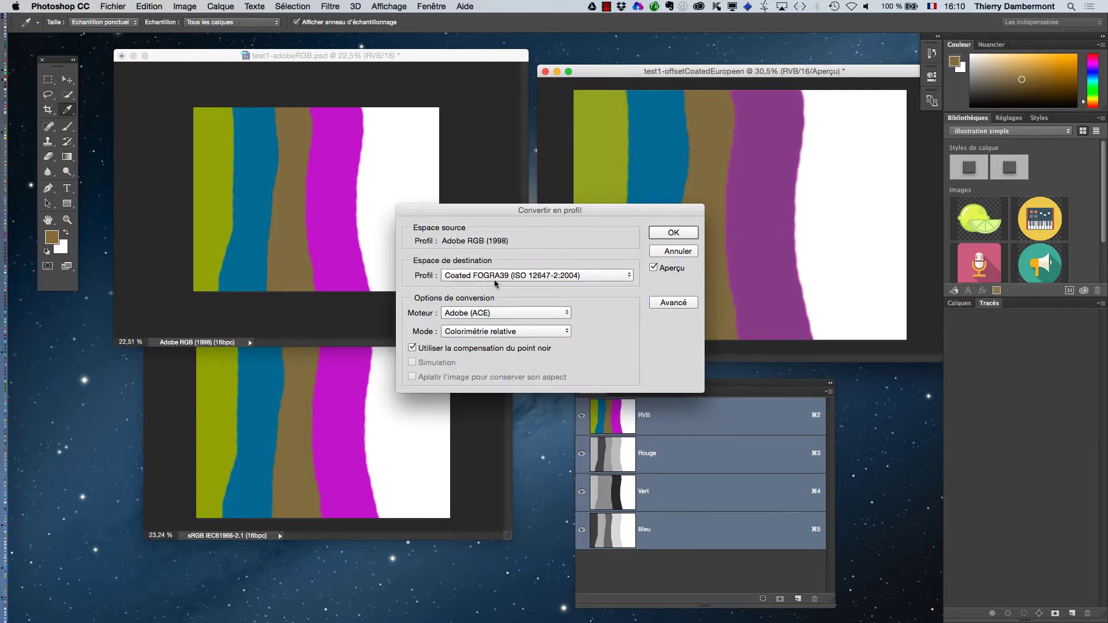
Step: Move the Convert to Profile dialog off the duplicate and compare its preview with the Adobe RGB and sRGB images
drag(581, 213, 616, 350)
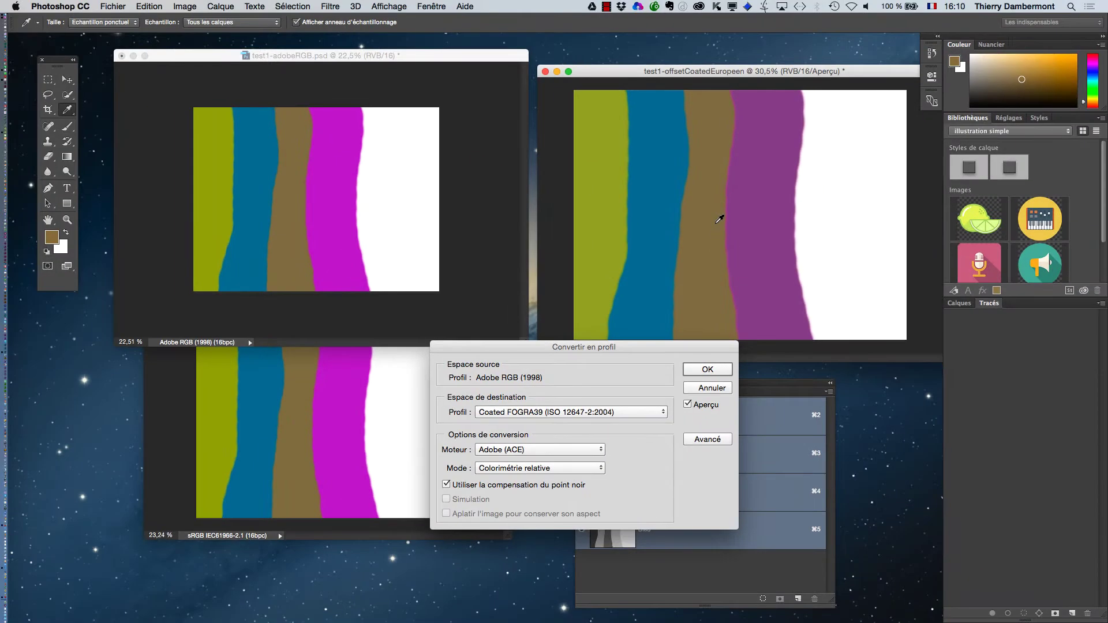
drag(628, 345, 719, 378)
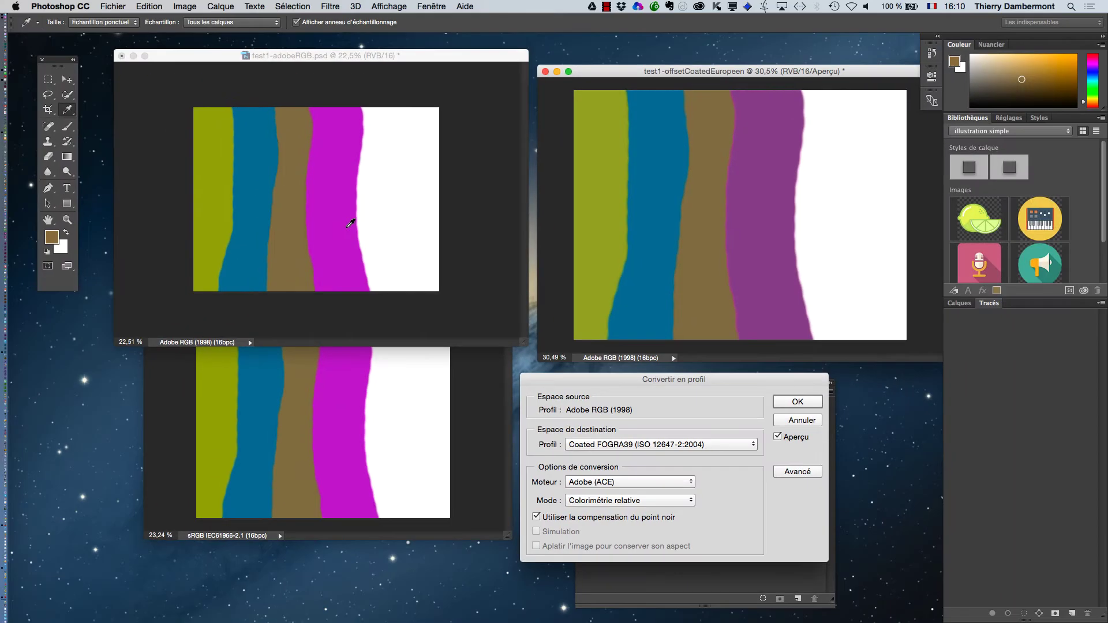
drag(585, 381, 542, 362)
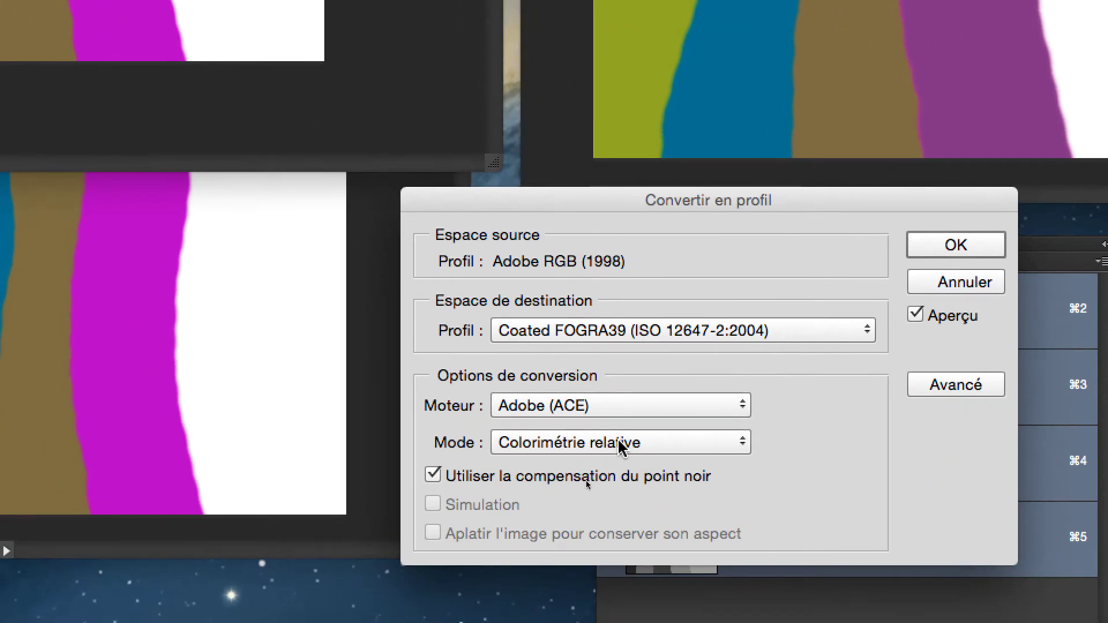
Step: Preview the conversion with the Saturation, Perceptual and Absolute Colorimetric rendering intents in turn
click(620, 442)
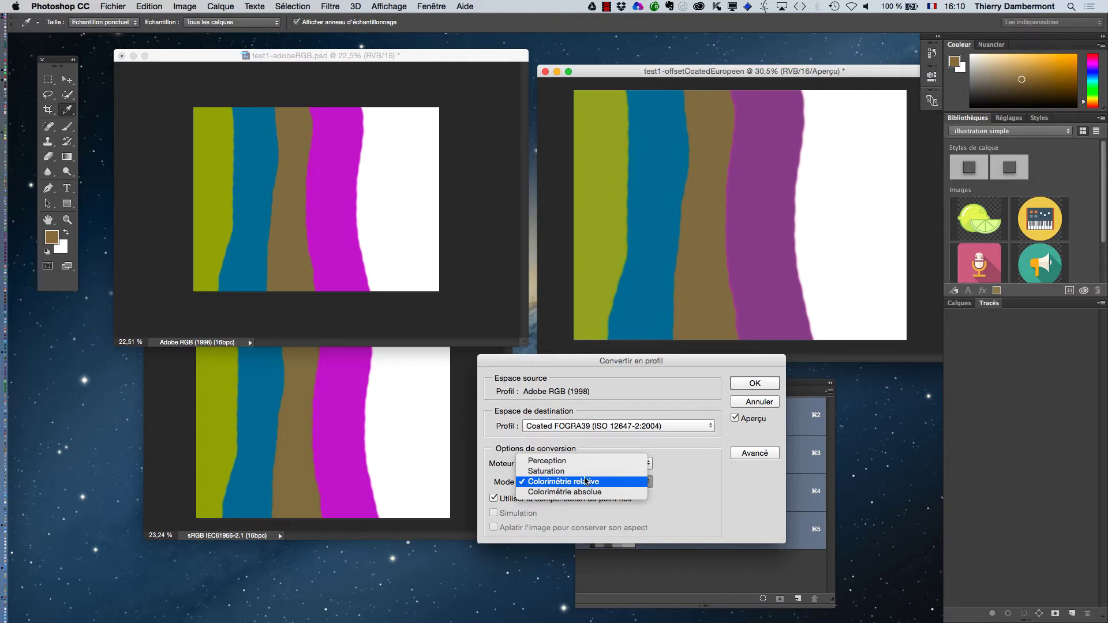
click(578, 472)
click(575, 481)
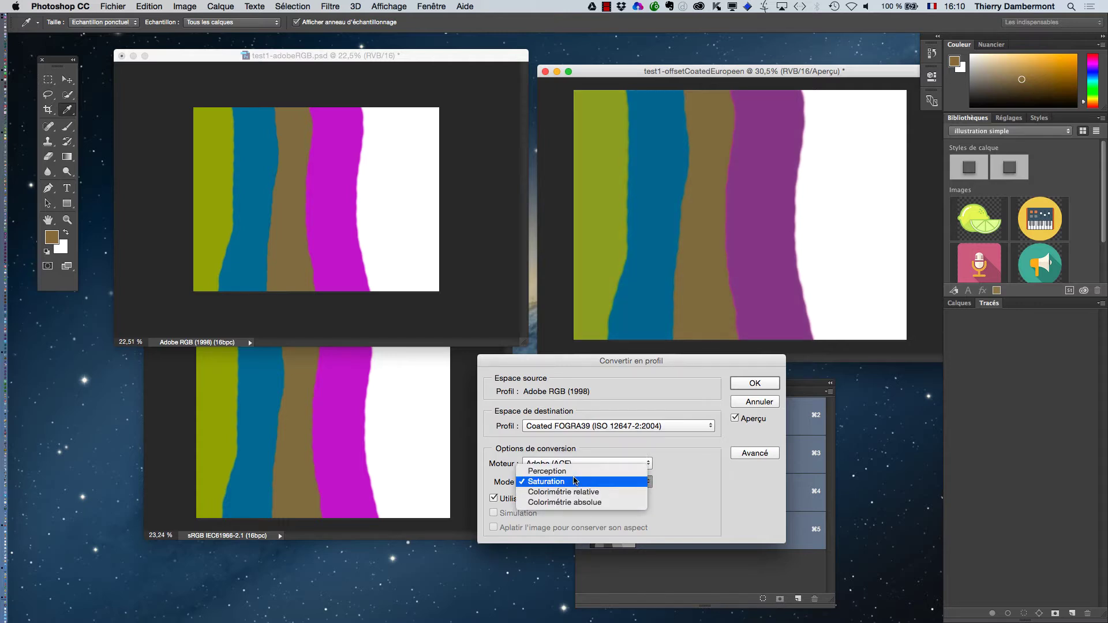
click(574, 470)
click(569, 483)
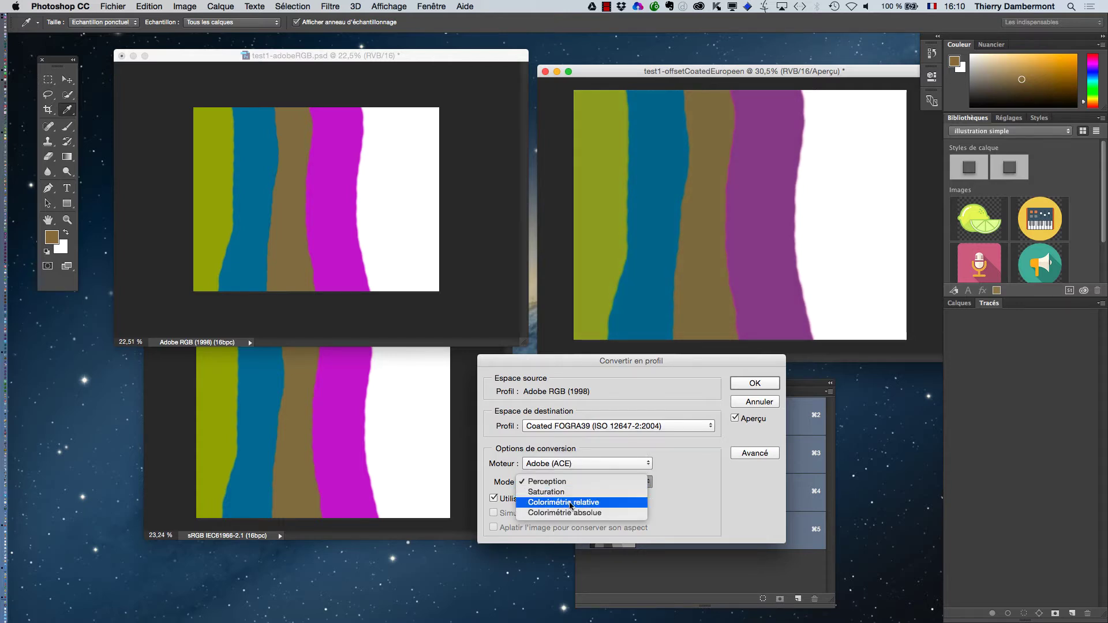
click(574, 513)
Step: Set the rendering intent to Relative Colorimetric and apply the conversion to Coated FOGRA39
click(565, 485)
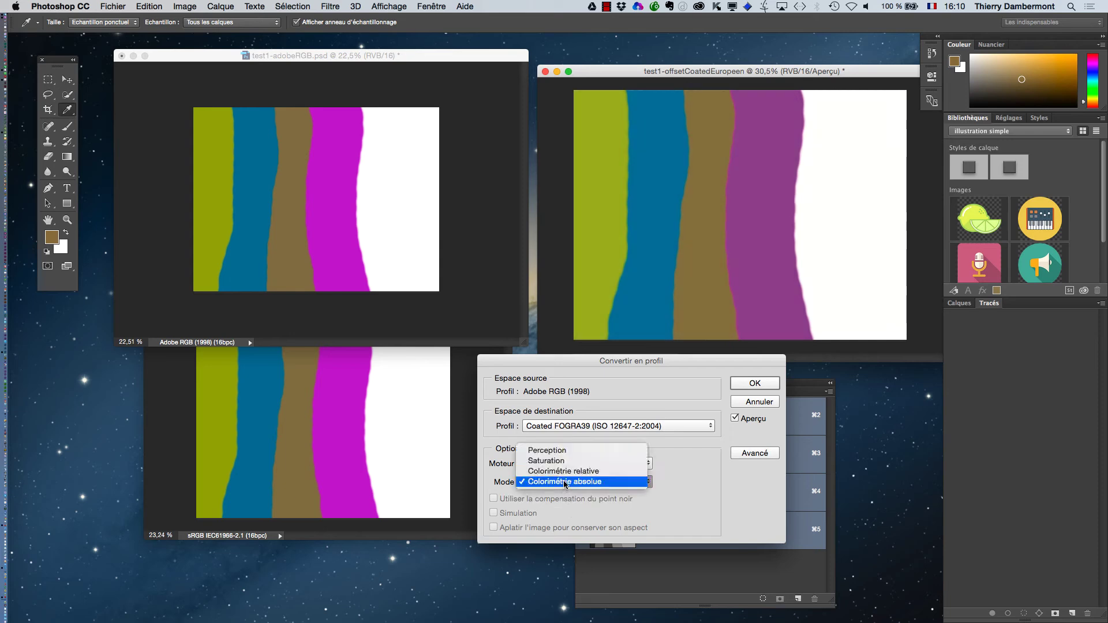
click(565, 471)
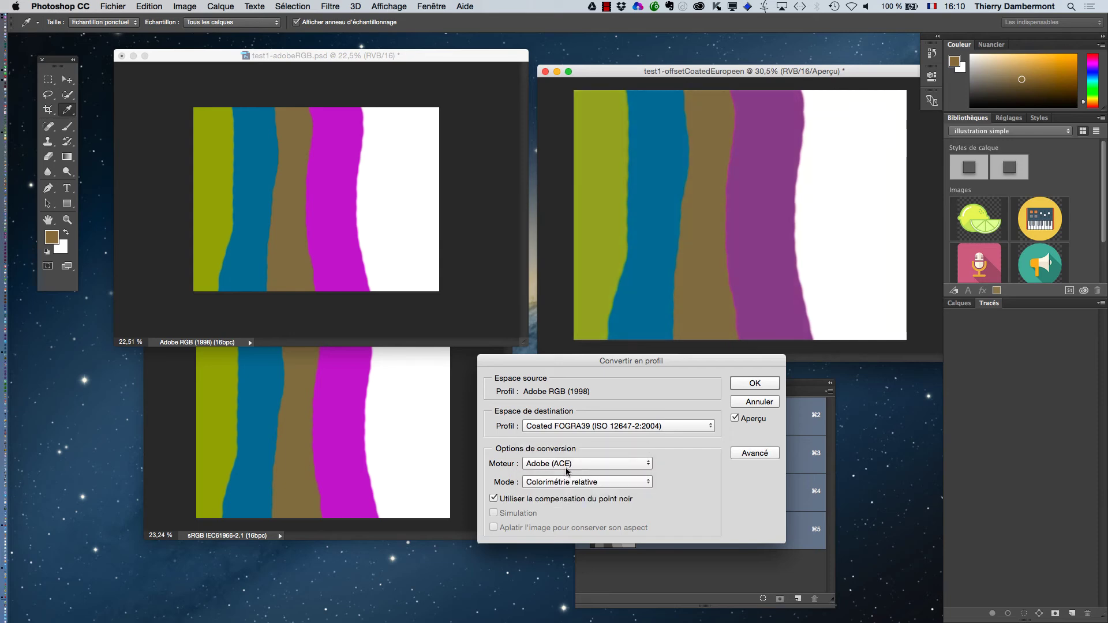
click(765, 382)
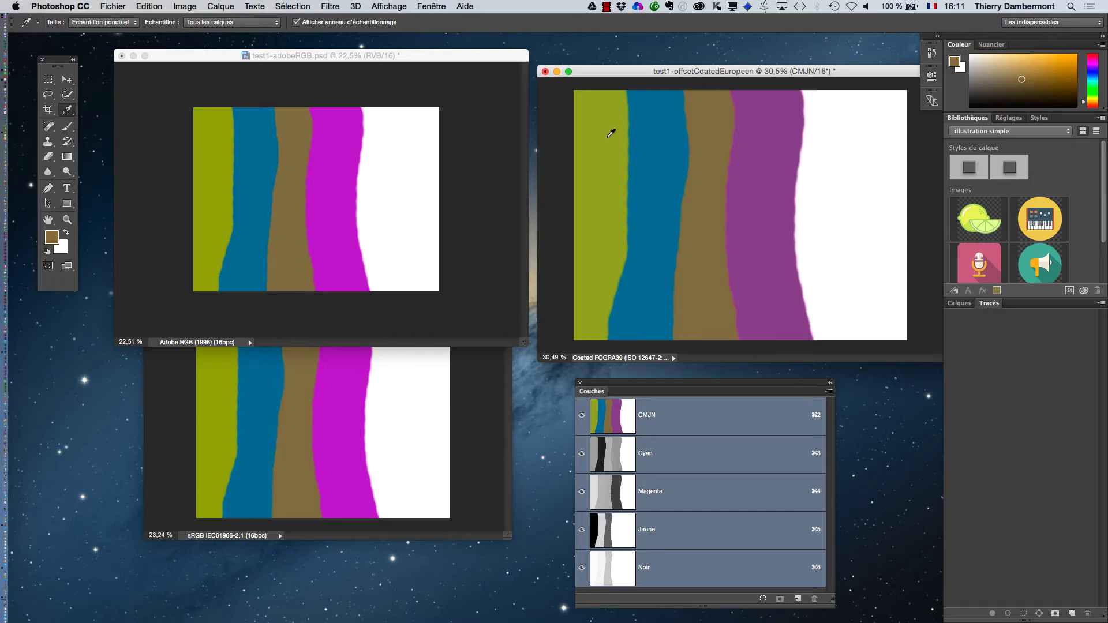
Step: Show the Info panel and move it beside the duplicate's colour stripes to read their CMYK values
click(426, 5)
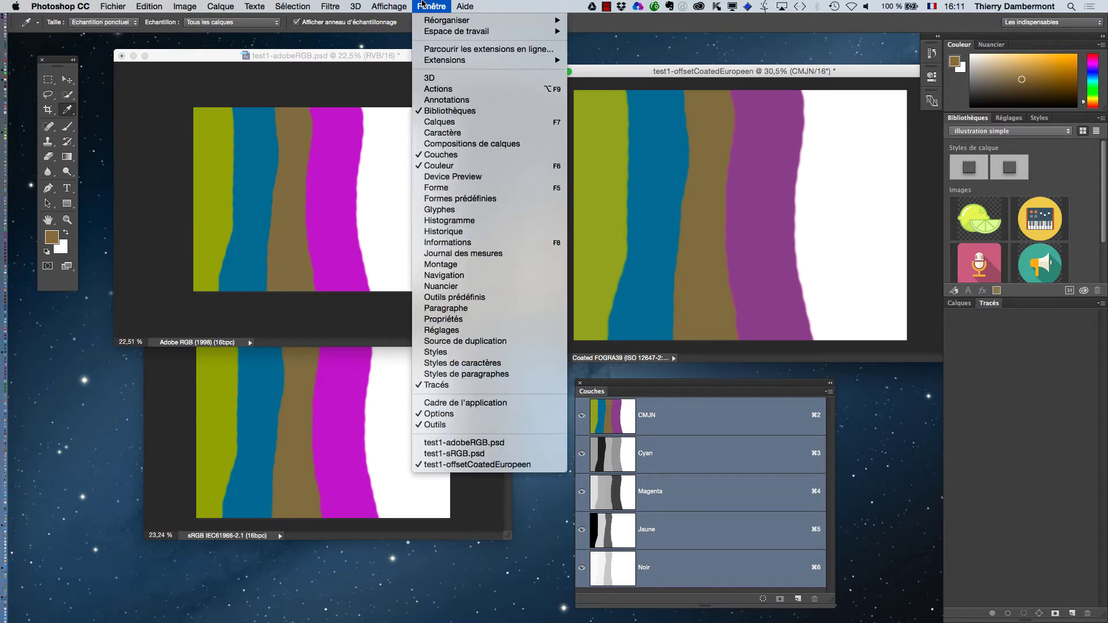
click(465, 243)
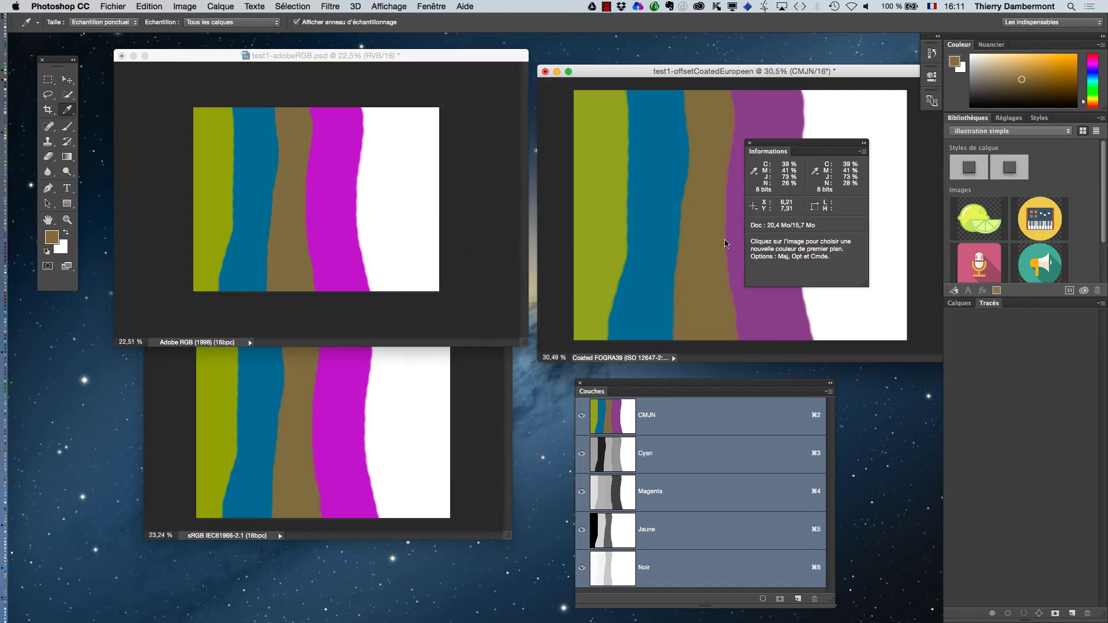
drag(646, 139, 490, 114)
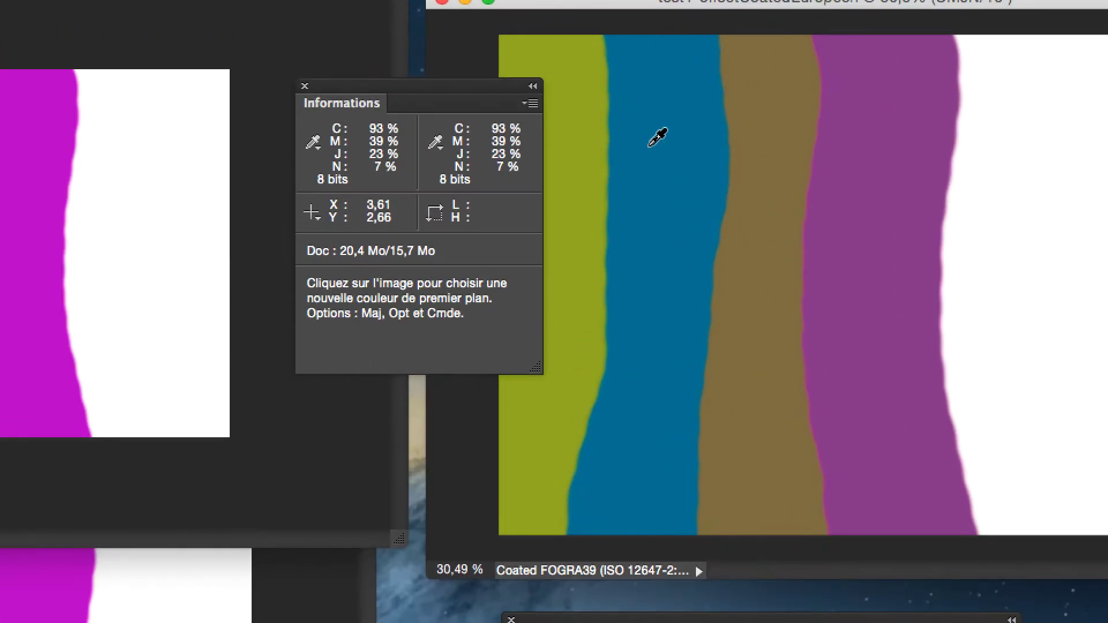
Step: Sample the blue, brown and purple stripes of the Coated FOGRA39 duplicate to read their CMYK values
click(690, 142)
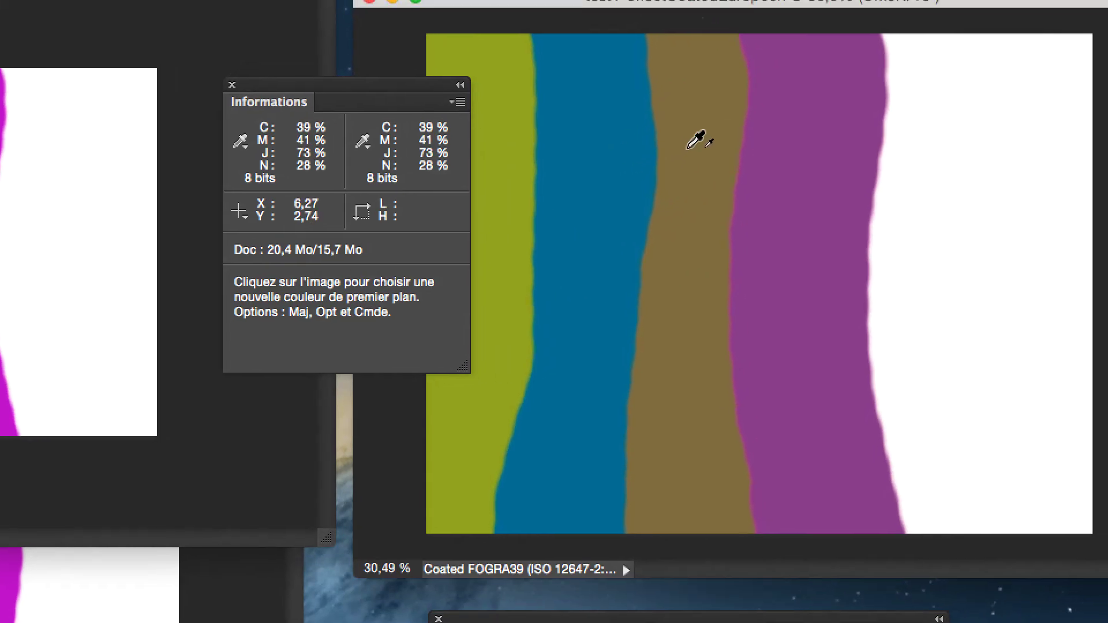
click(724, 128)
click(820, 154)
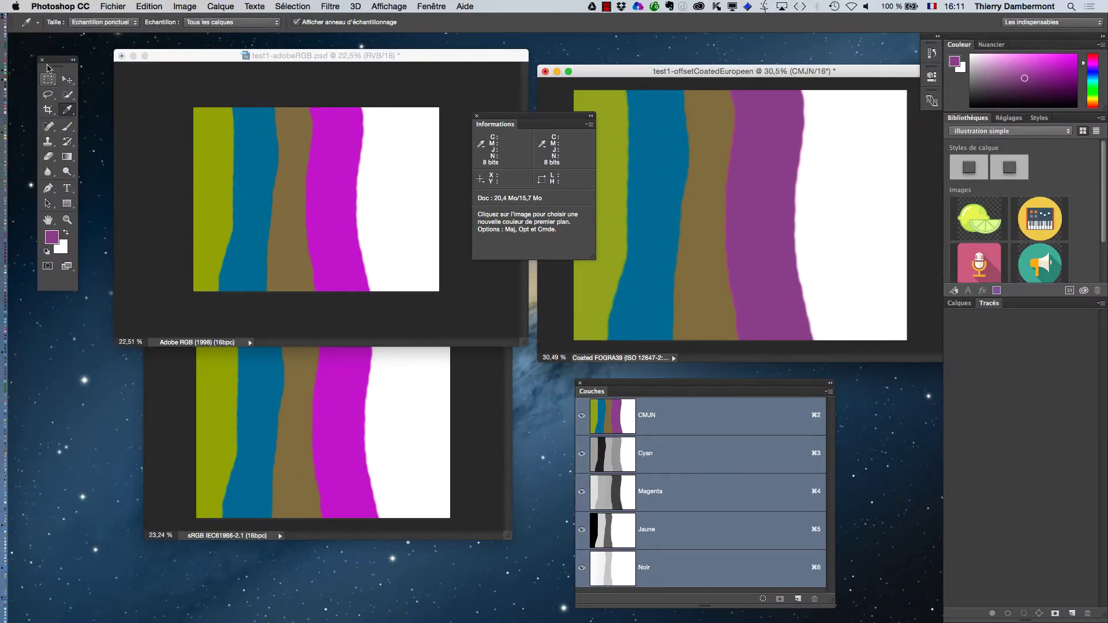
Step: Duplicate the Adobe RGB image under the name test1-offsetUnCoatedEuropen
click(167, 55)
click(185, 6)
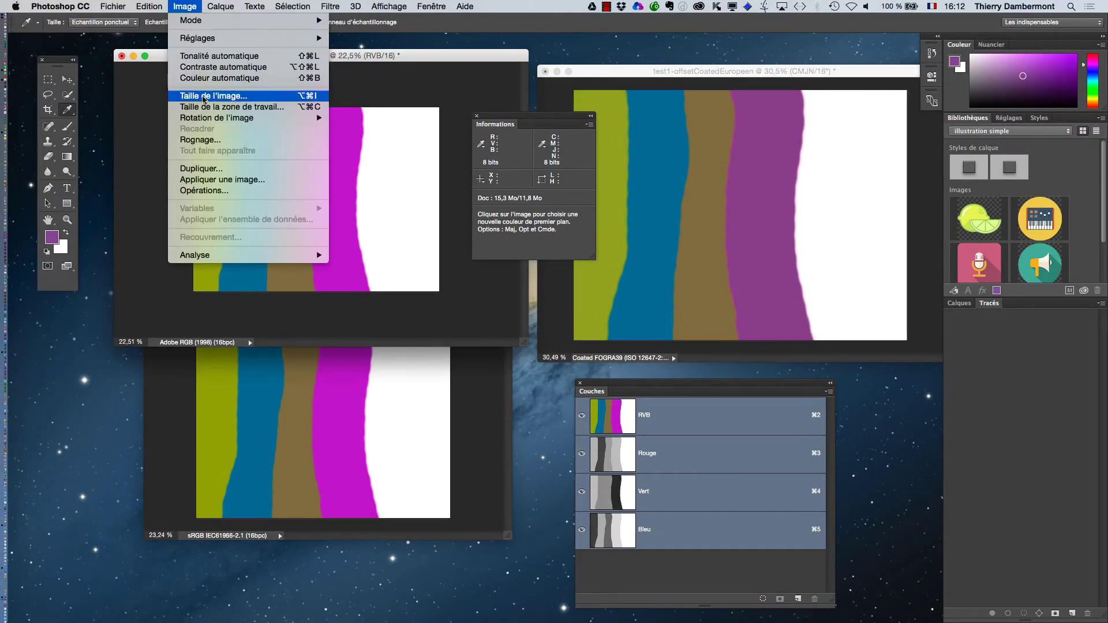
click(204, 169)
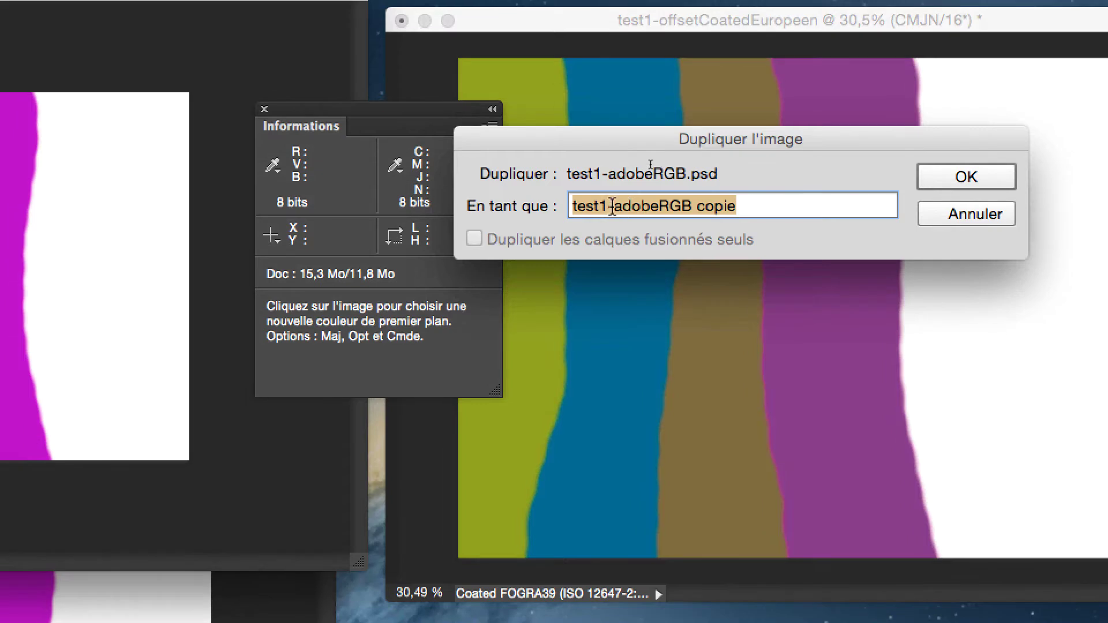
click(613, 206)
drag(612, 206, 649, 221)
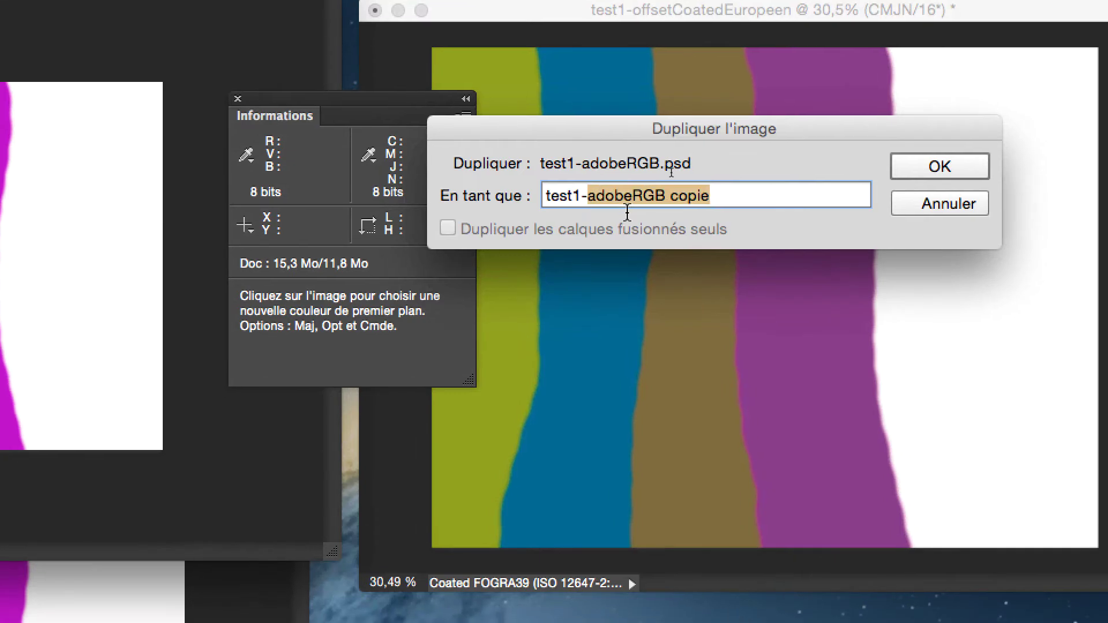
text(offs)
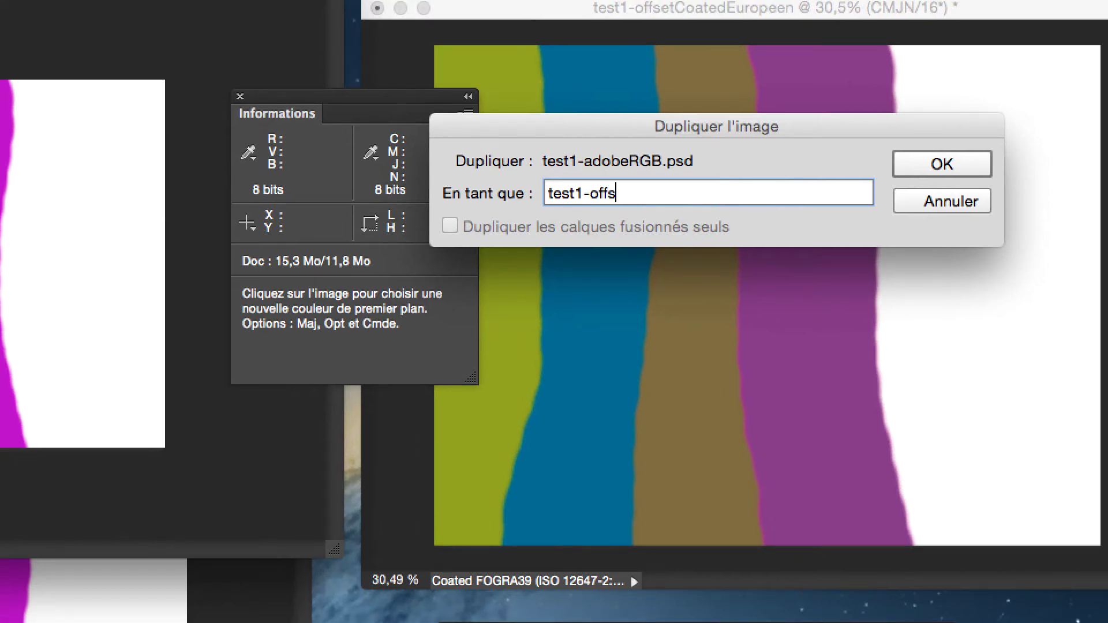
text(etUnCoated)
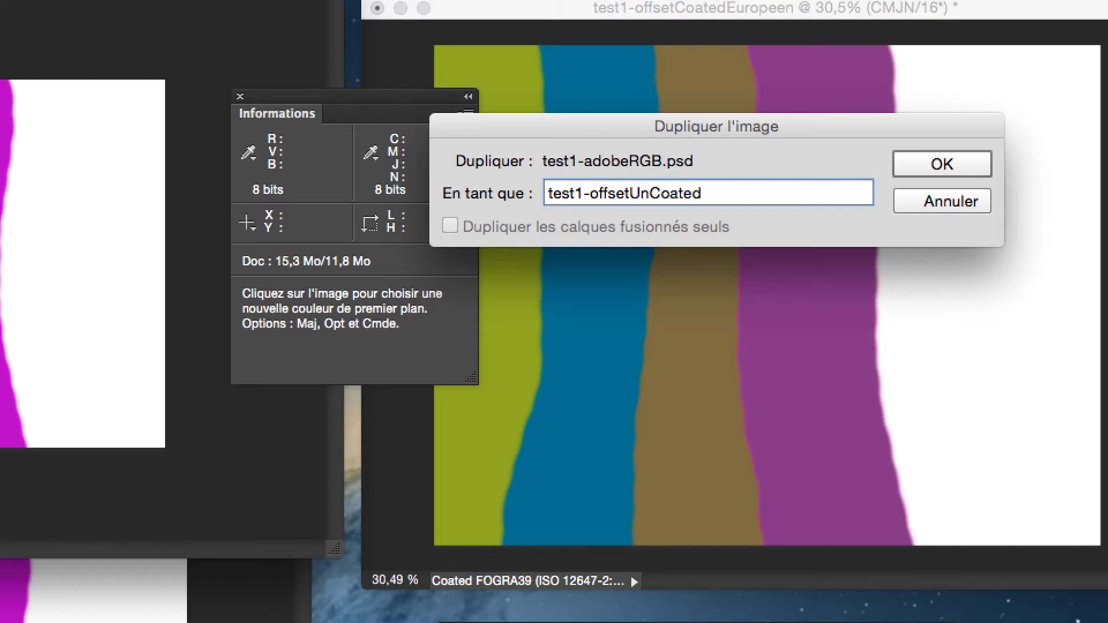
text(Europen)
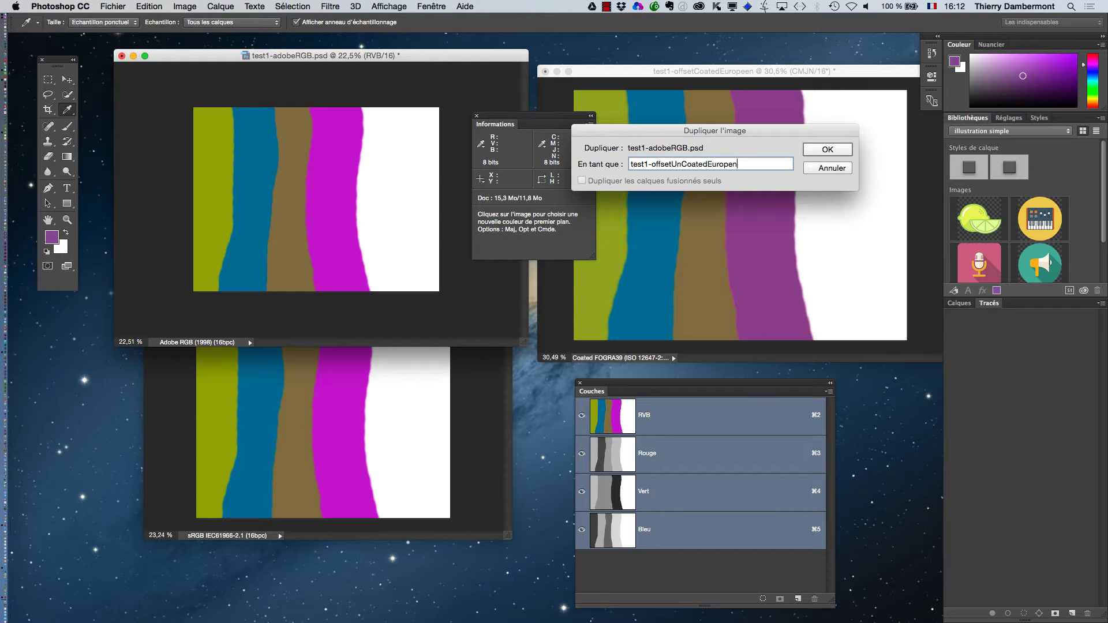
key(Return)
Step: Detach the new duplicate into its own floating window and move the Channels panel off it
key(super+minus)
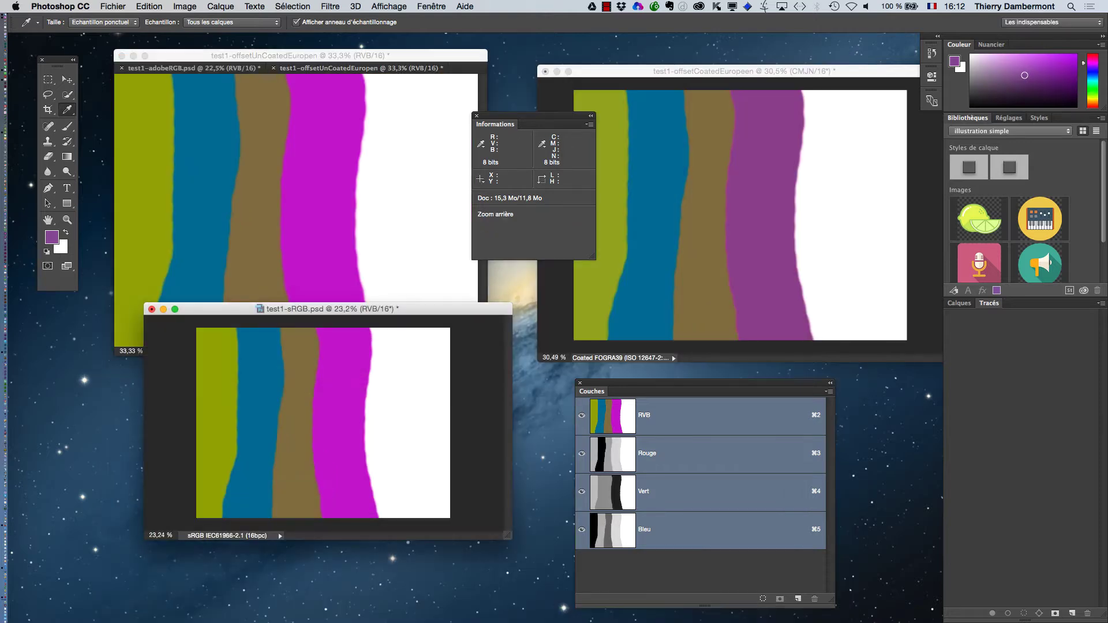
drag(357, 68, 602, 287)
drag(635, 384, 279, 342)
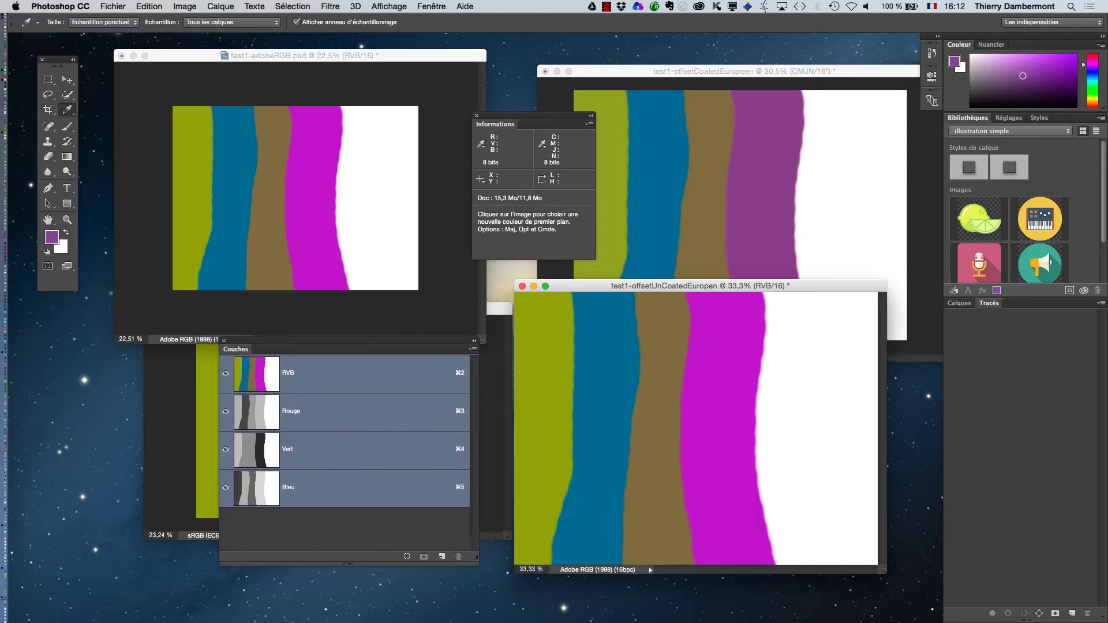
Step: Convert the new duplicate to the Uncoated FOGRA29 (ISO 12647-2:2004) profile
click(149, 6)
click(209, 412)
click(554, 430)
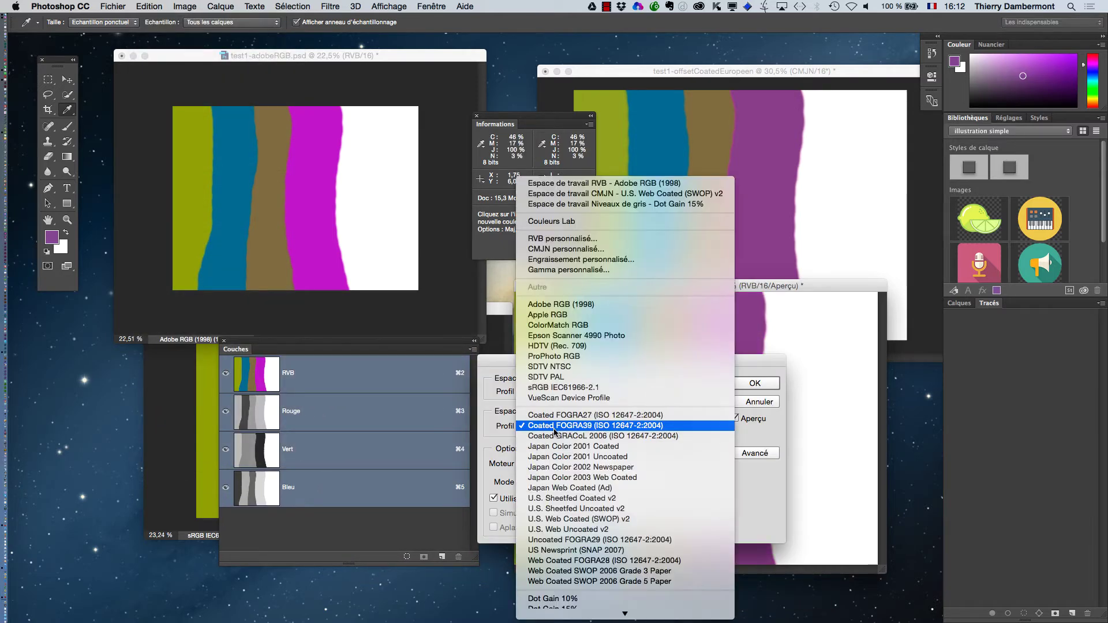
click(584, 541)
click(750, 383)
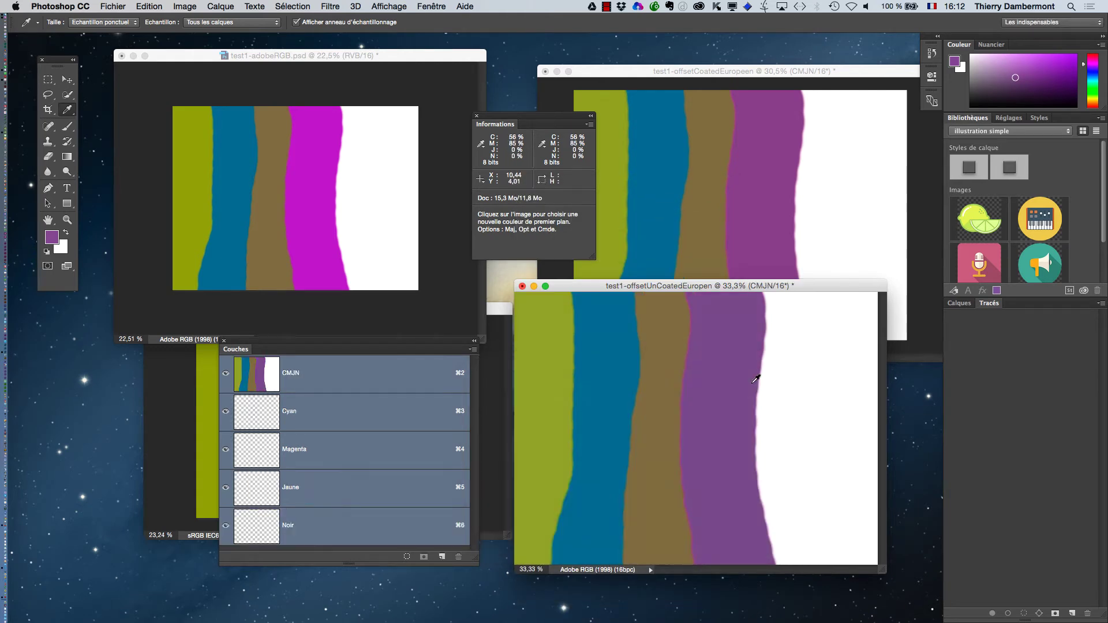
Step: Rearrange the Channels panel, the uncoated duplicate's window and the Info panel to expose the stripes of both CMYK images
drag(354, 341, 373, 204)
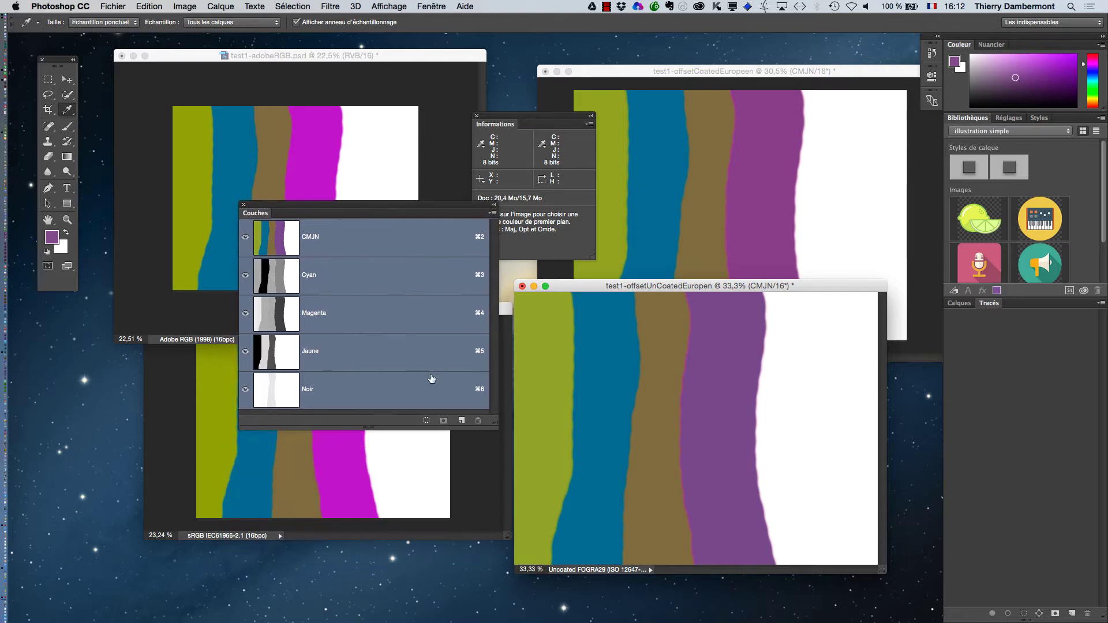
drag(492, 425, 494, 495)
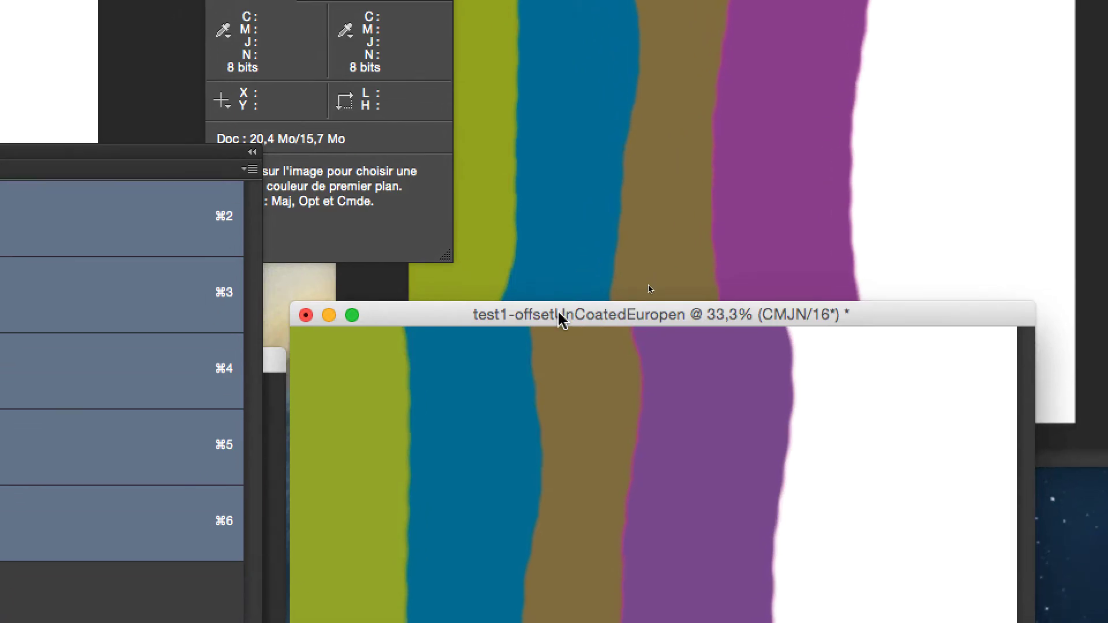
drag(560, 319, 597, 274)
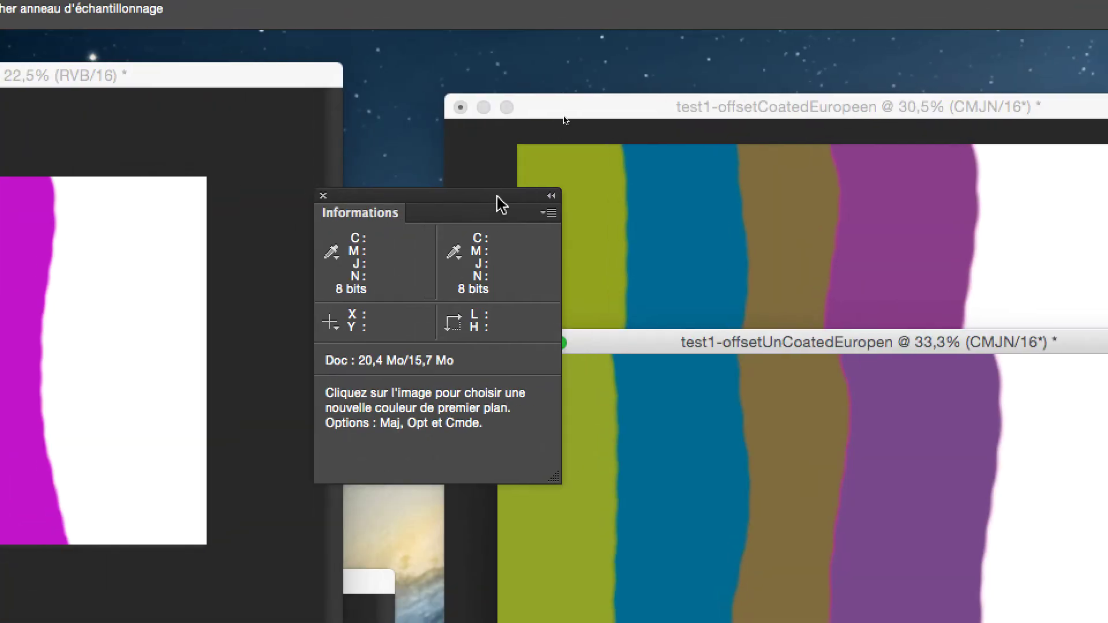
drag(522, 179, 457, 172)
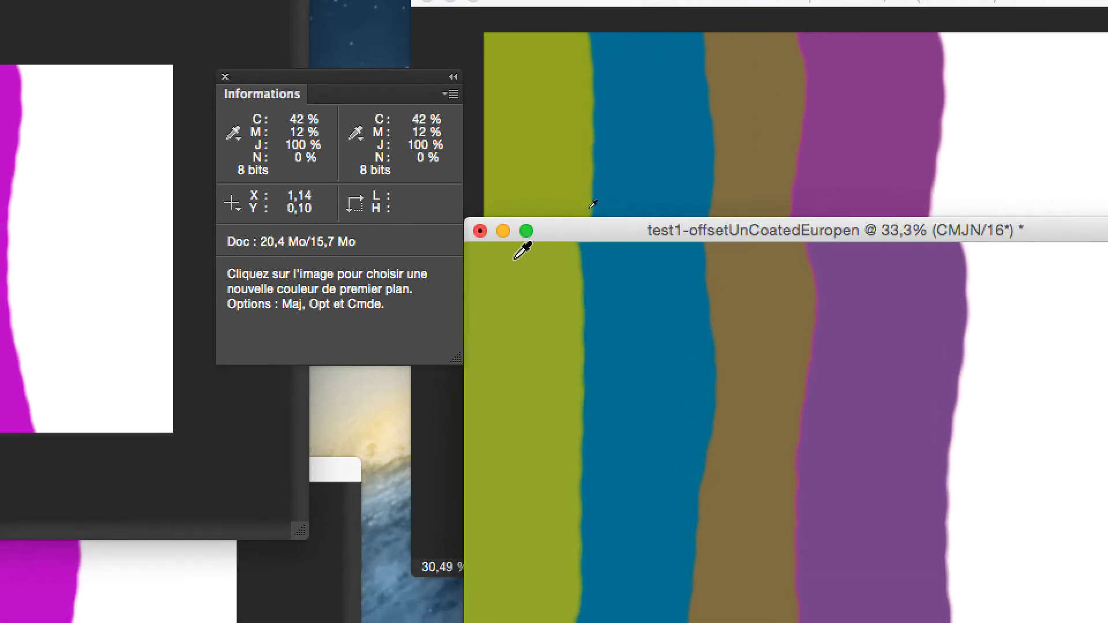
Step: Sample the uncoated duplicate's green and blue stripes, then compare the CMYK values of the purple stripes in both CMYK images
click(508, 386)
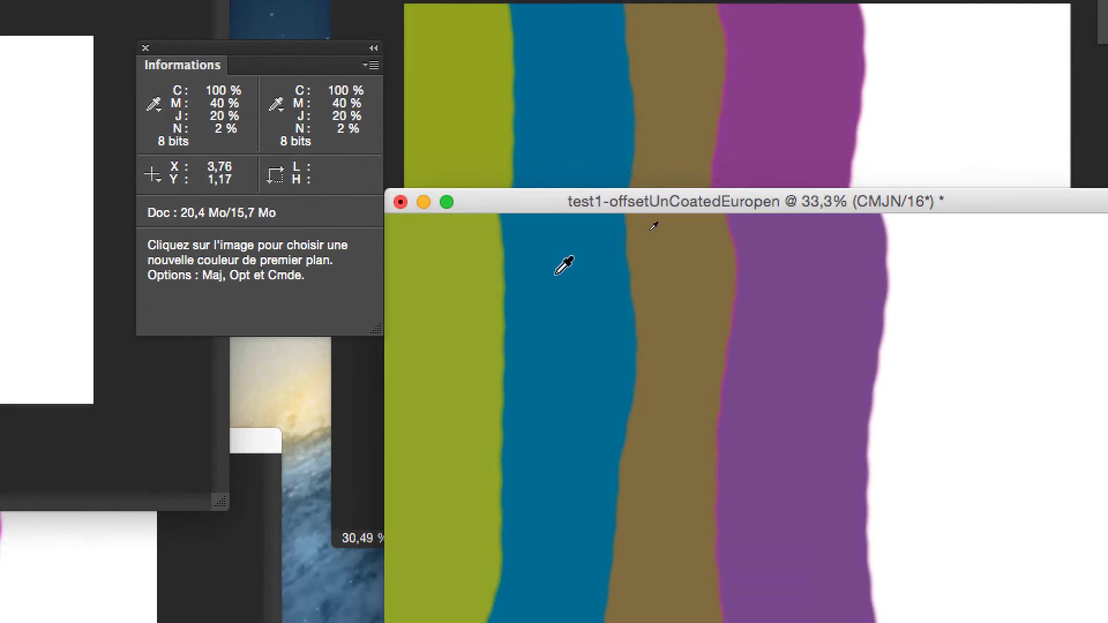
click(557, 439)
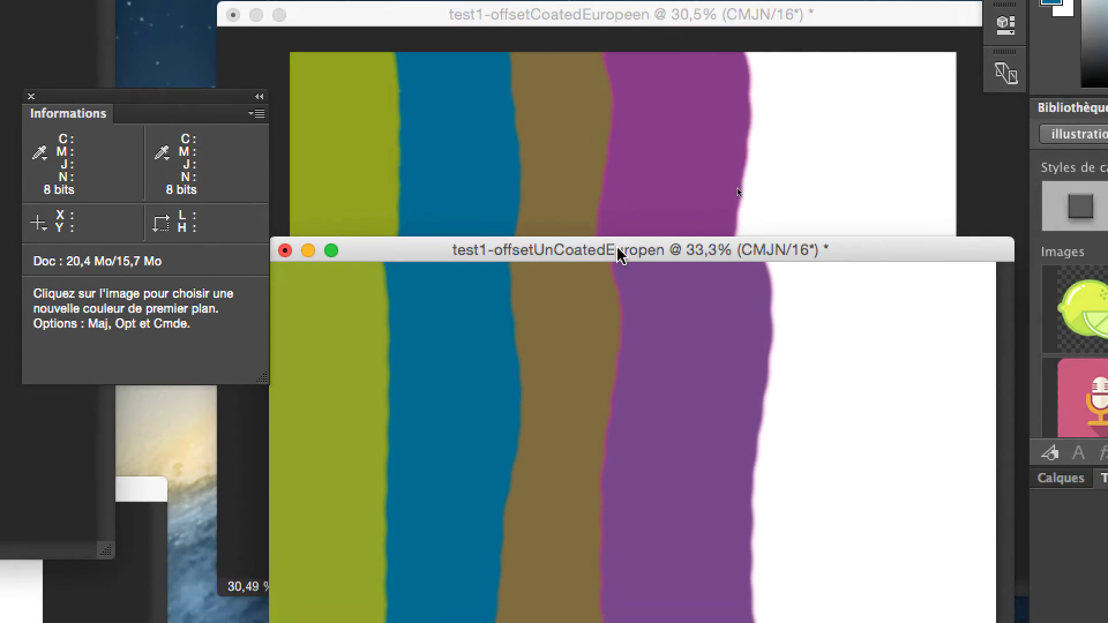
drag(668, 315, 637, 622)
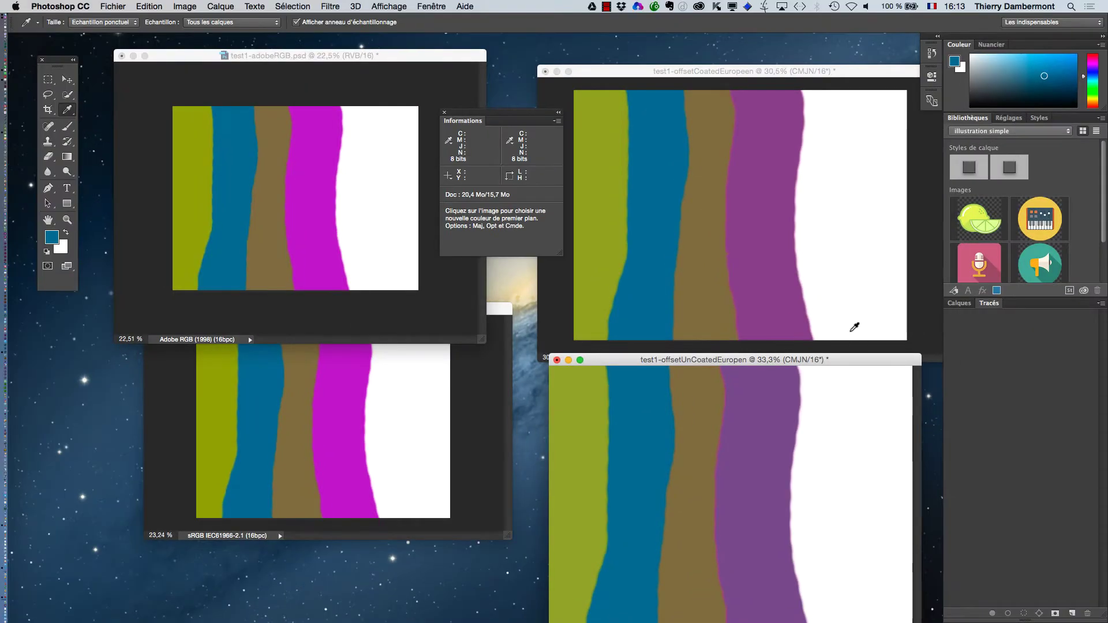
click(772, 260)
click(762, 430)
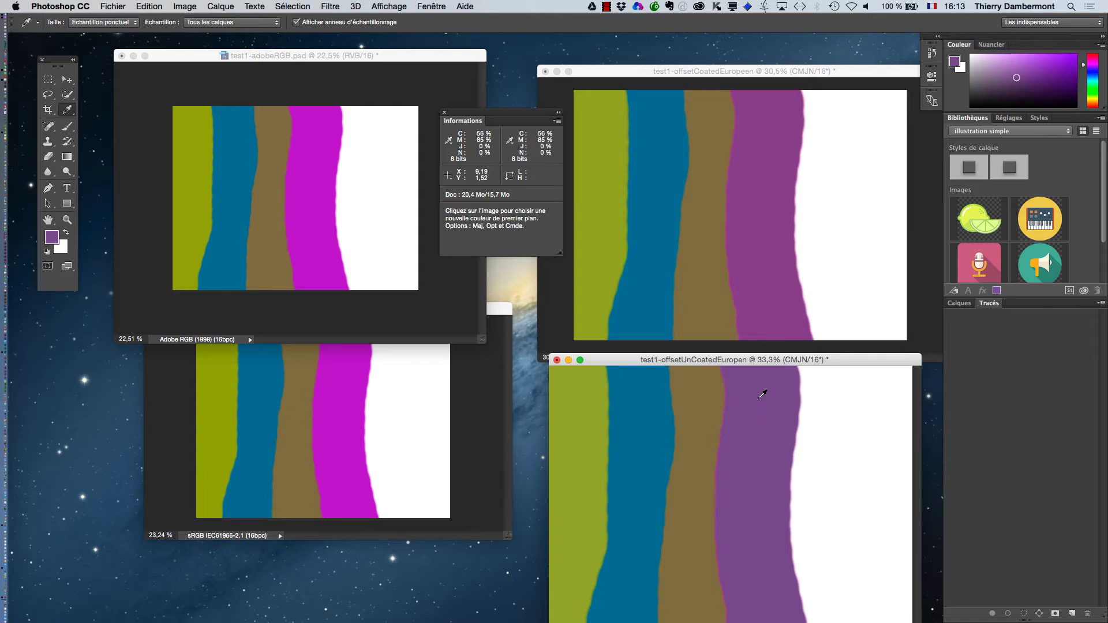
Step: Move the uncoated duplicate back up and save it as test1-offsetUnCoatedEuropen.psd with its Uncoated FOGRA29 profile embedded
drag(730, 365, 714, 288)
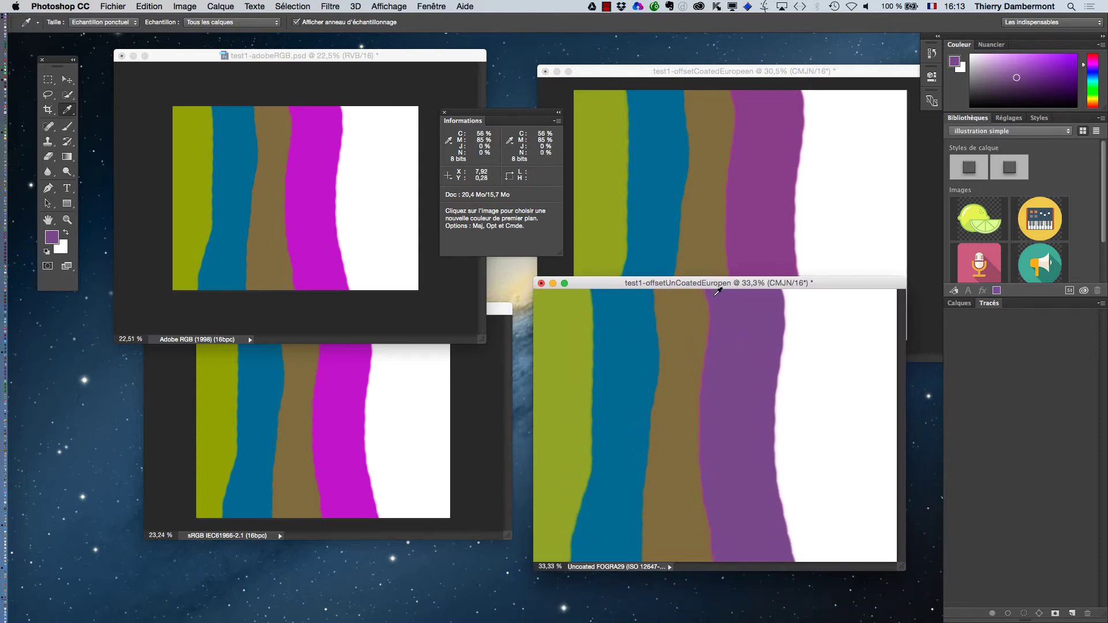
drag(606, 283, 595, 287)
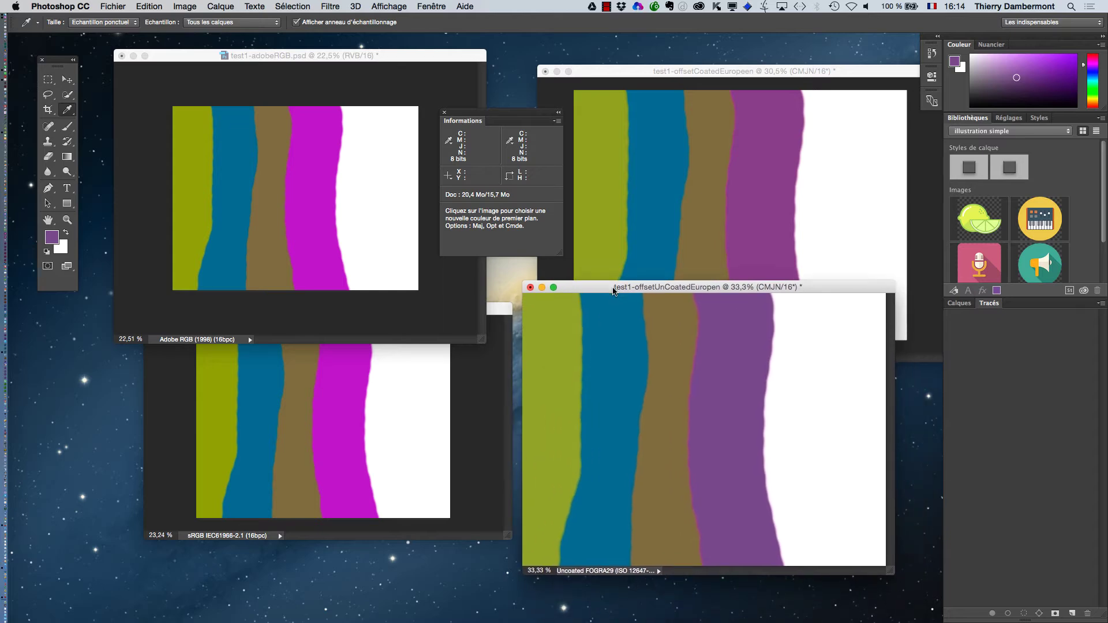
click(155, 4)
mouse_move(116, 6)
click(142, 131)
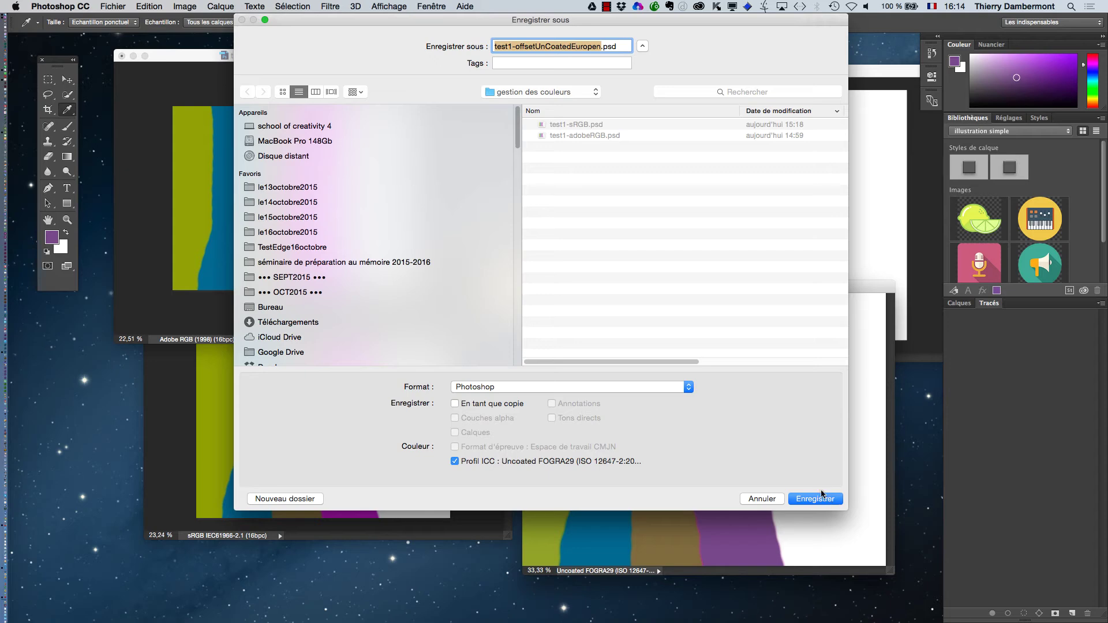
click(812, 499)
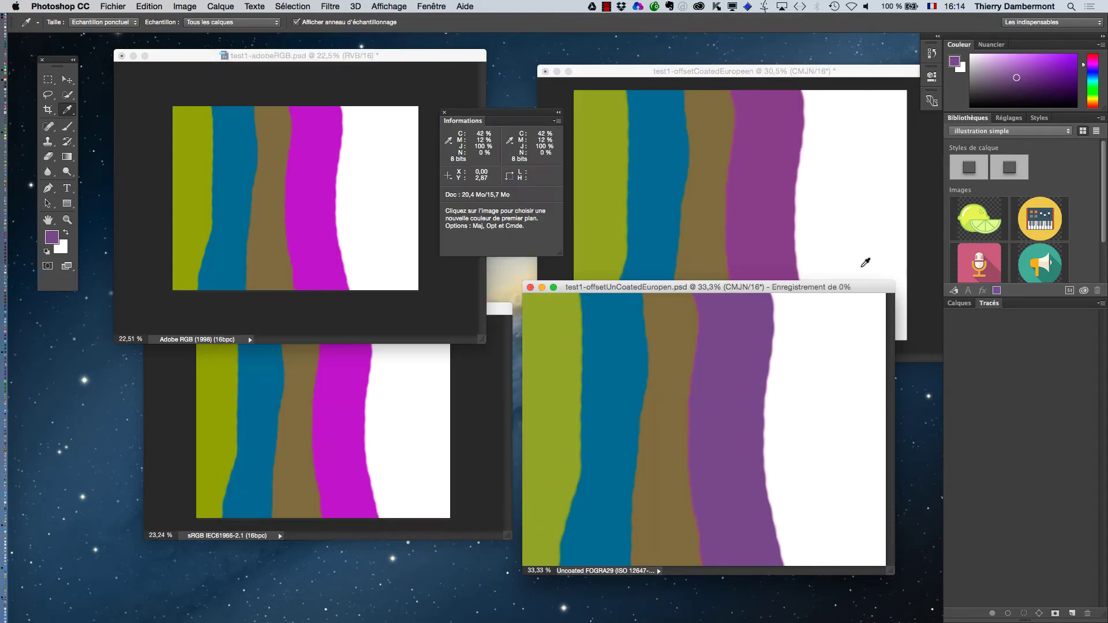
Step: Save the coated duplicate as test1-offsetCoatedEuropeen.psd in Photoshop format with its Coated FOGRA39 profile embedded
click(718, 72)
click(115, 6)
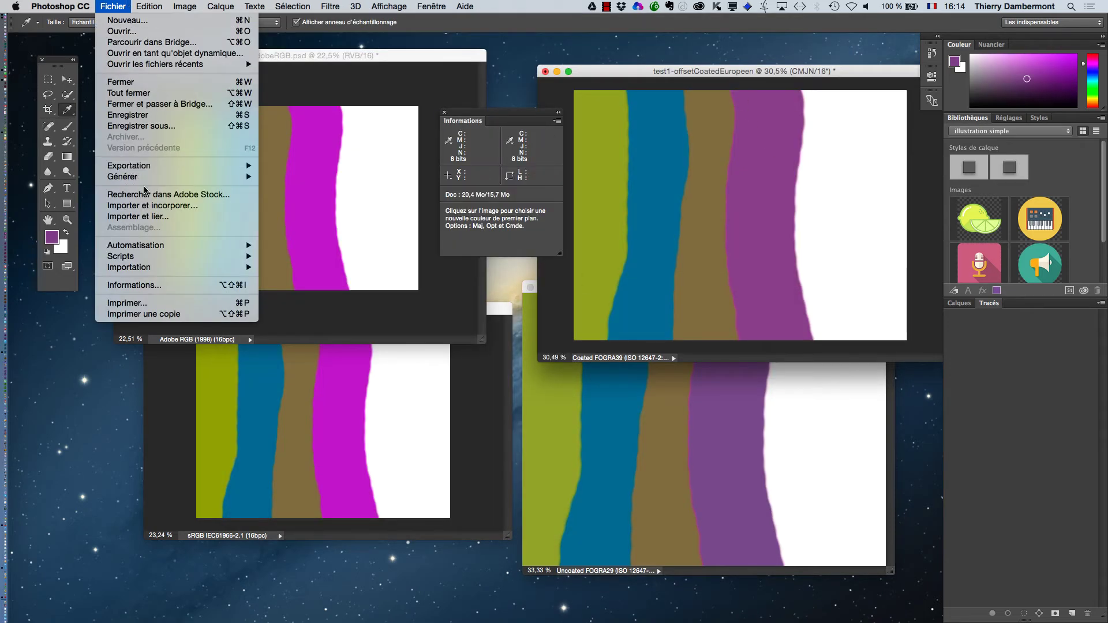
click(148, 126)
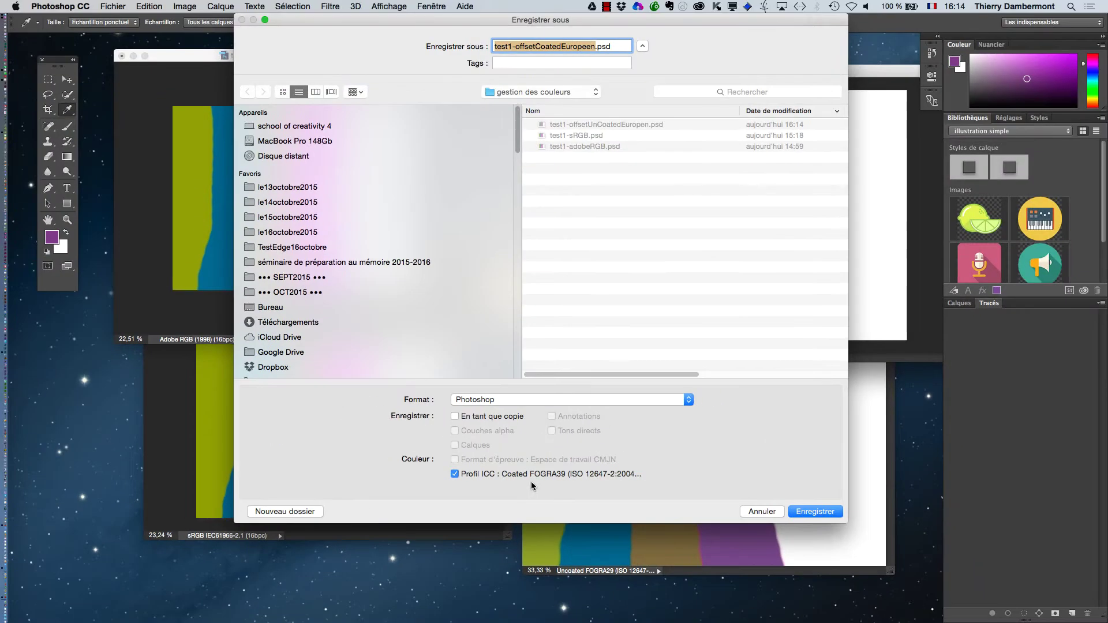
click(814, 512)
Step: Close all four images, saving the changes to test1-adobeRGB.psd and test1-sRGB.psd
click(545, 72)
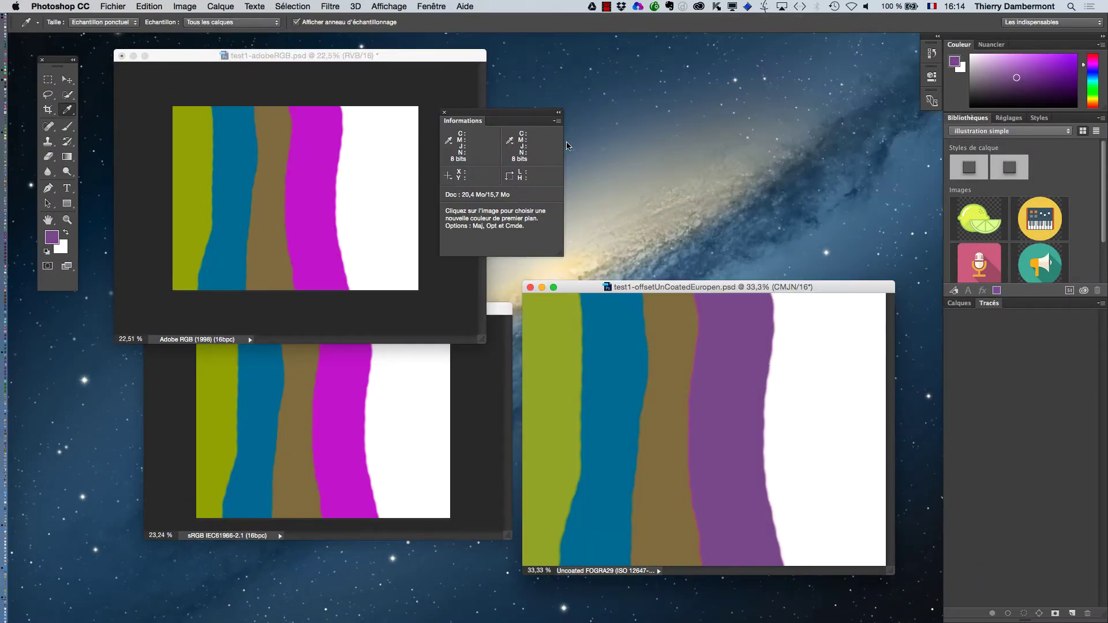
click(529, 288)
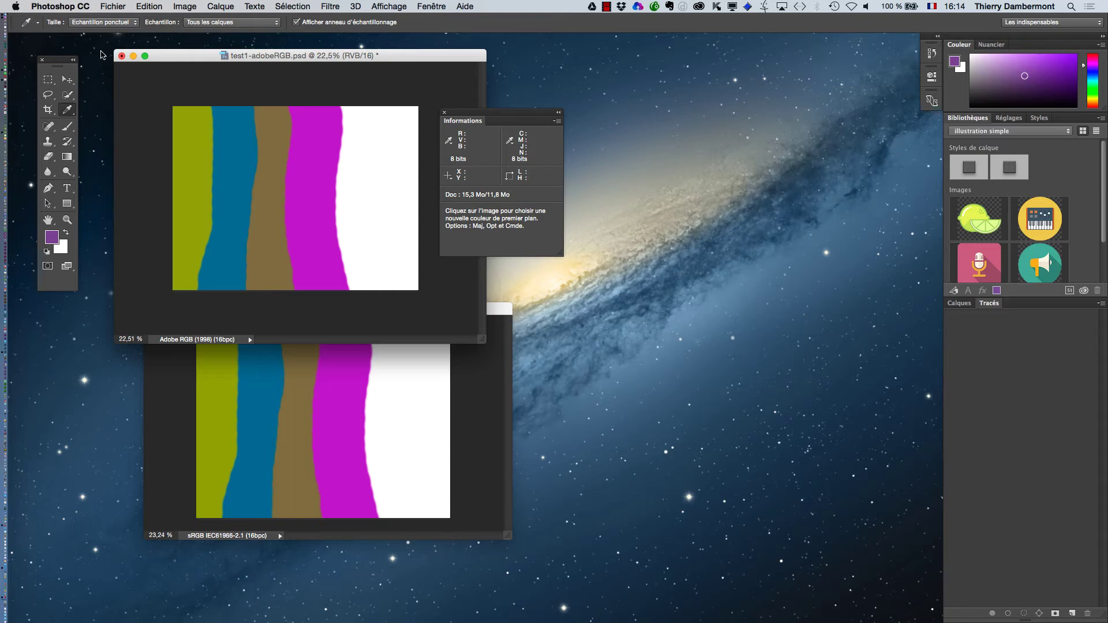
click(121, 56)
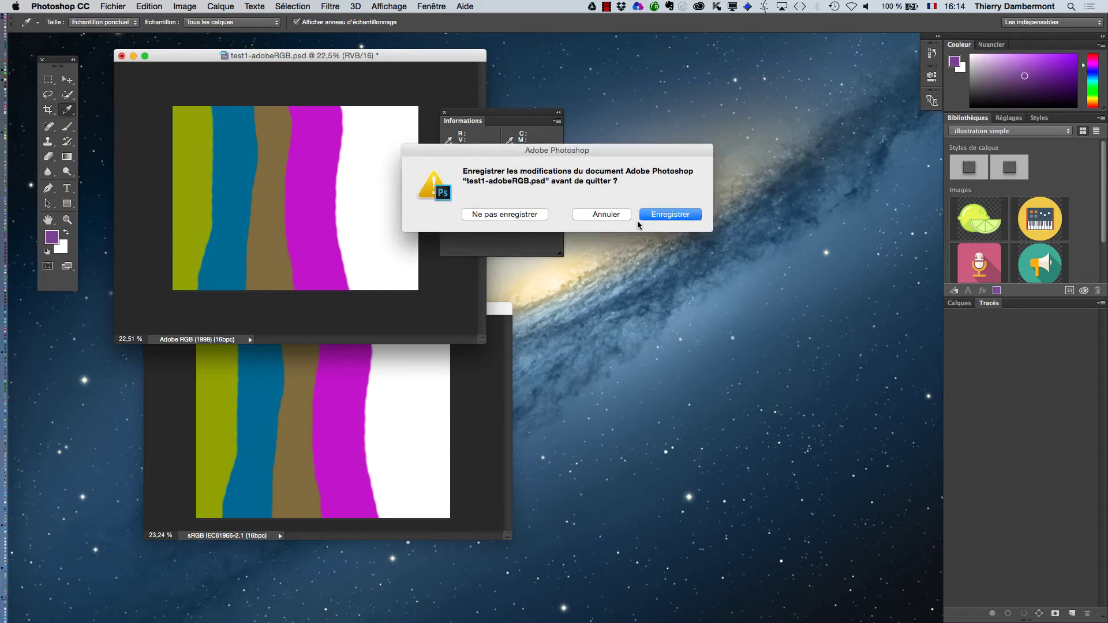
click(671, 215)
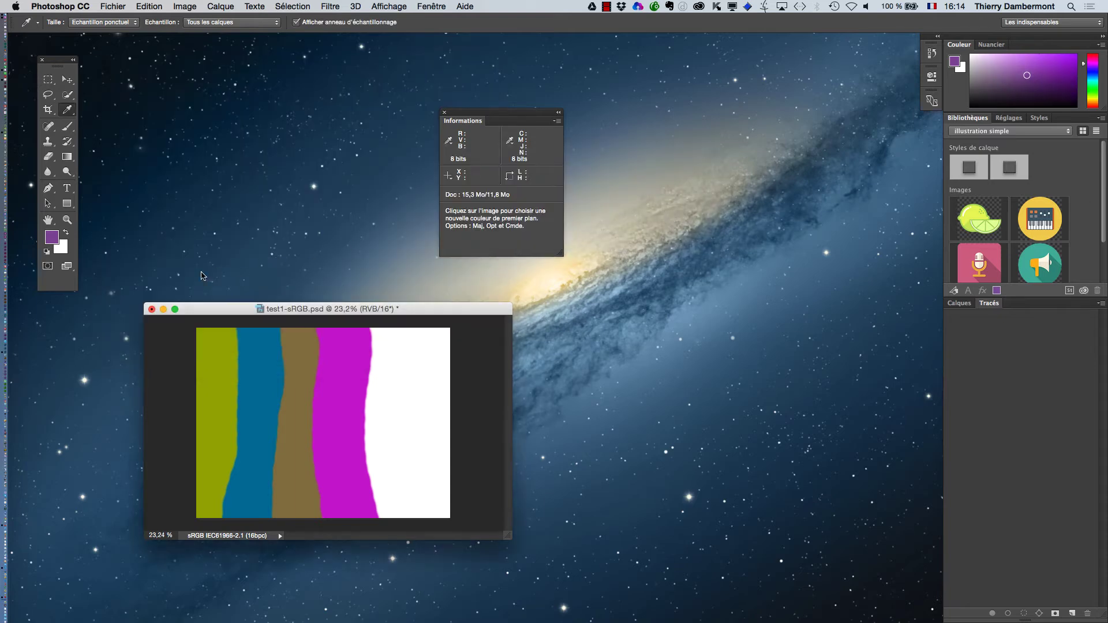
click(152, 310)
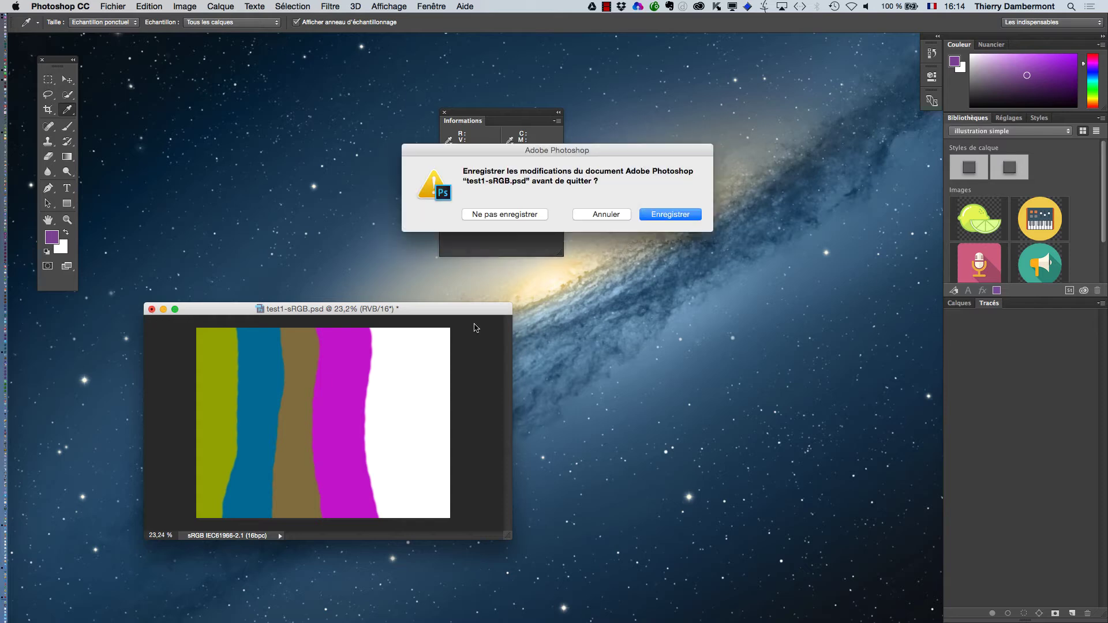
click(674, 213)
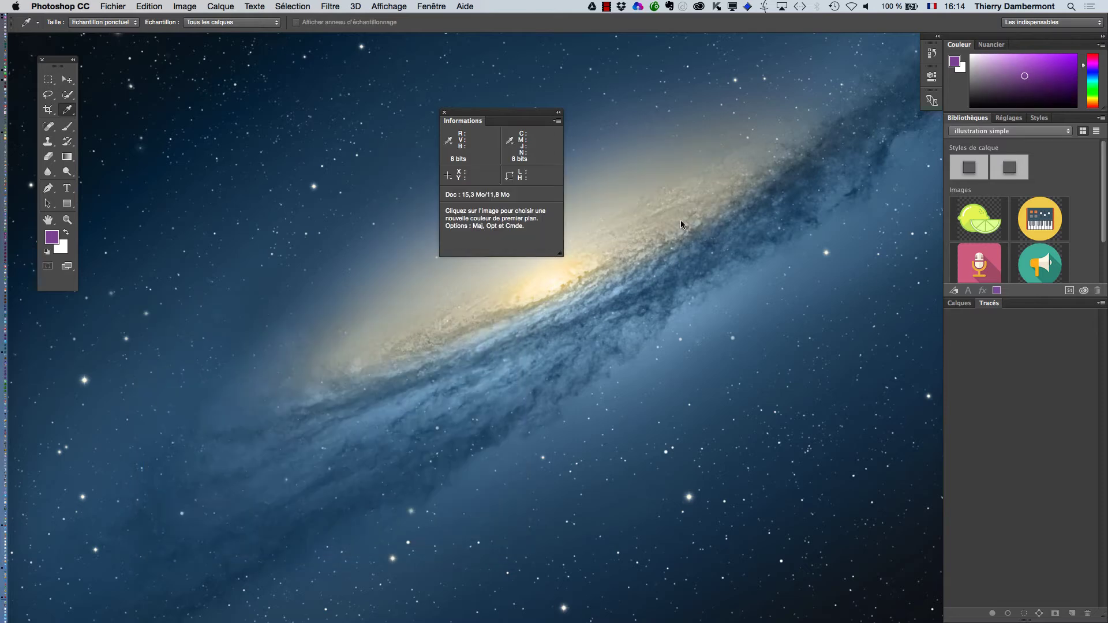
Step: Close the Info panel and open test1-sRGB.psd from the gestion des couleurs folder
click(444, 112)
click(113, 6)
click(114, 33)
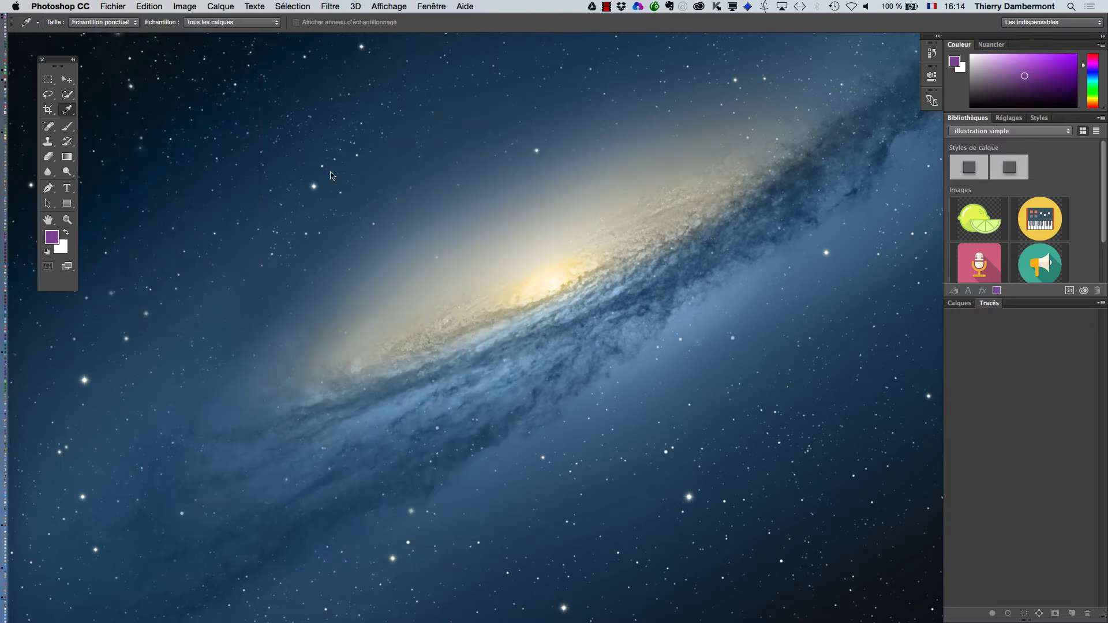
drag(967, 610, 889, 361)
drag(590, 91, 542, 163)
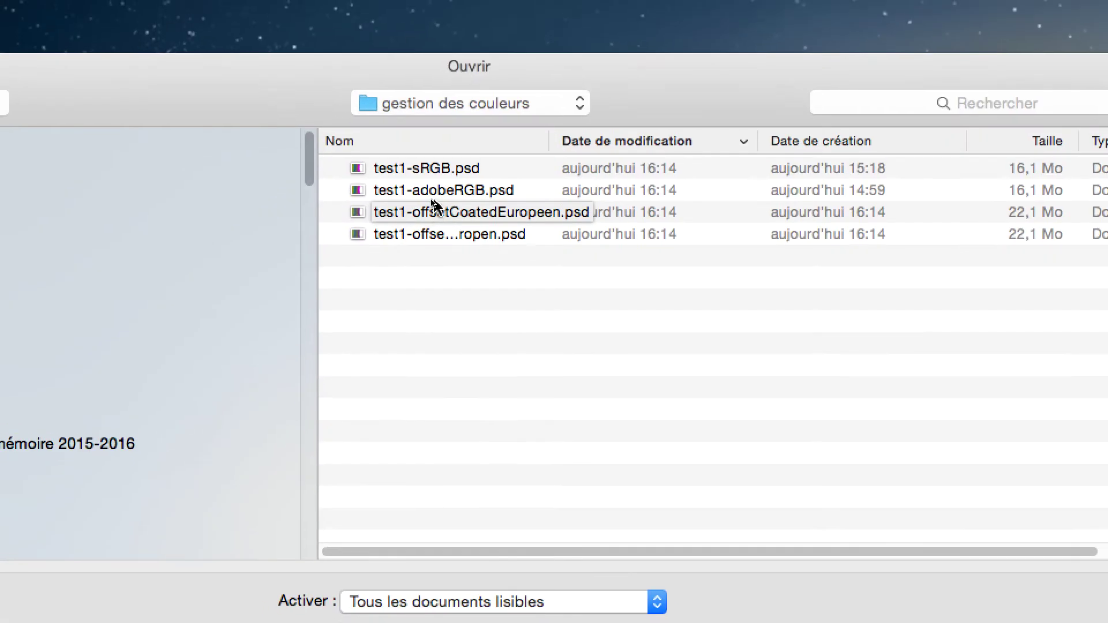
click(420, 193)
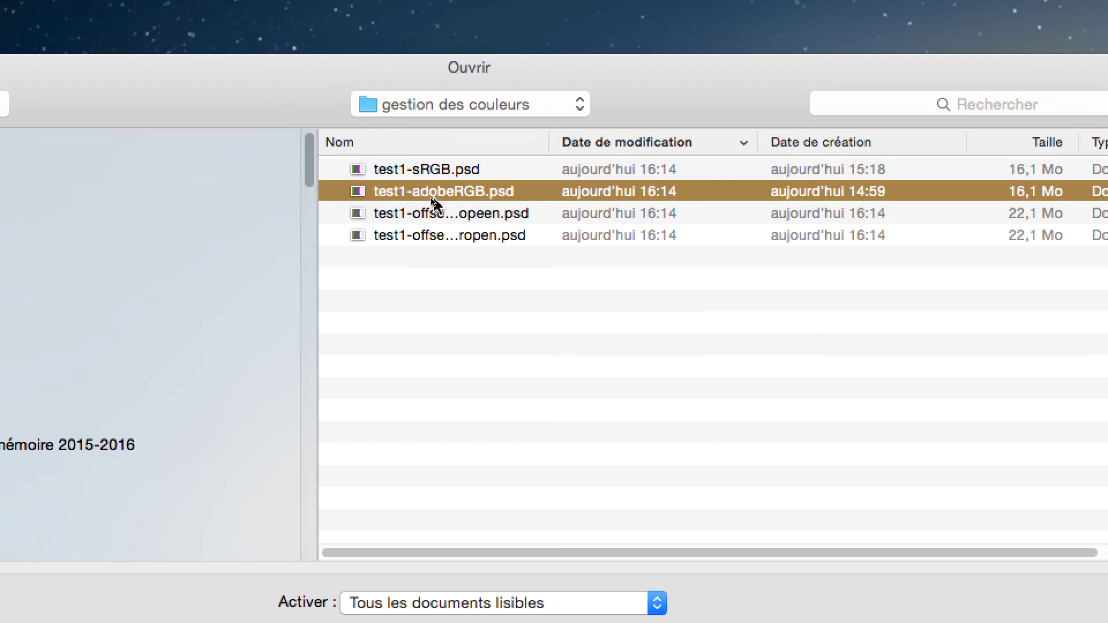
click(430, 174)
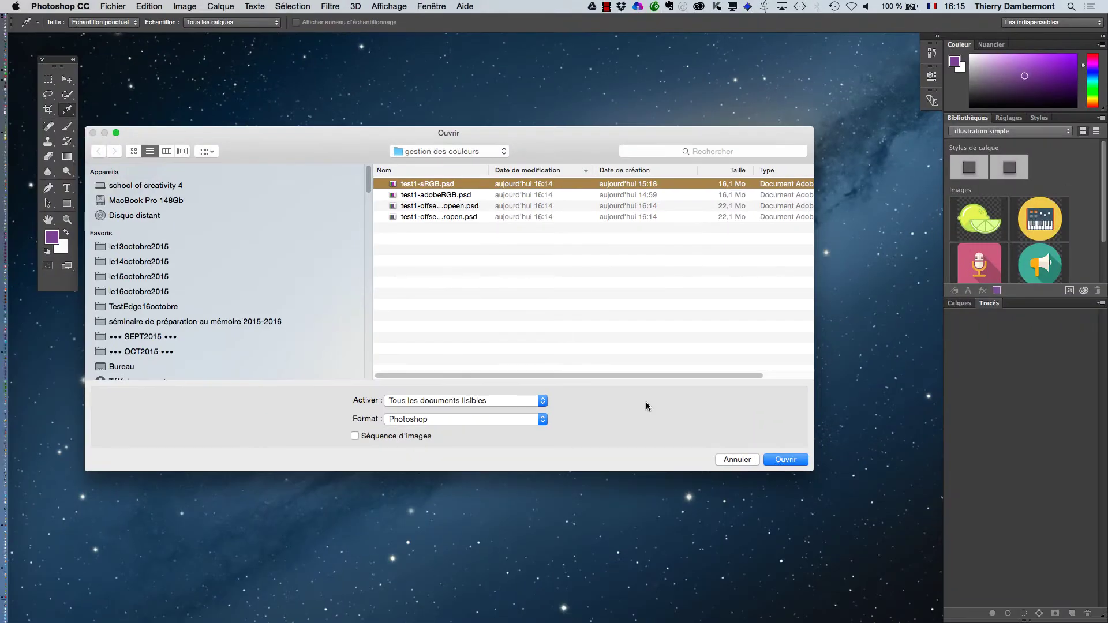
click(785, 459)
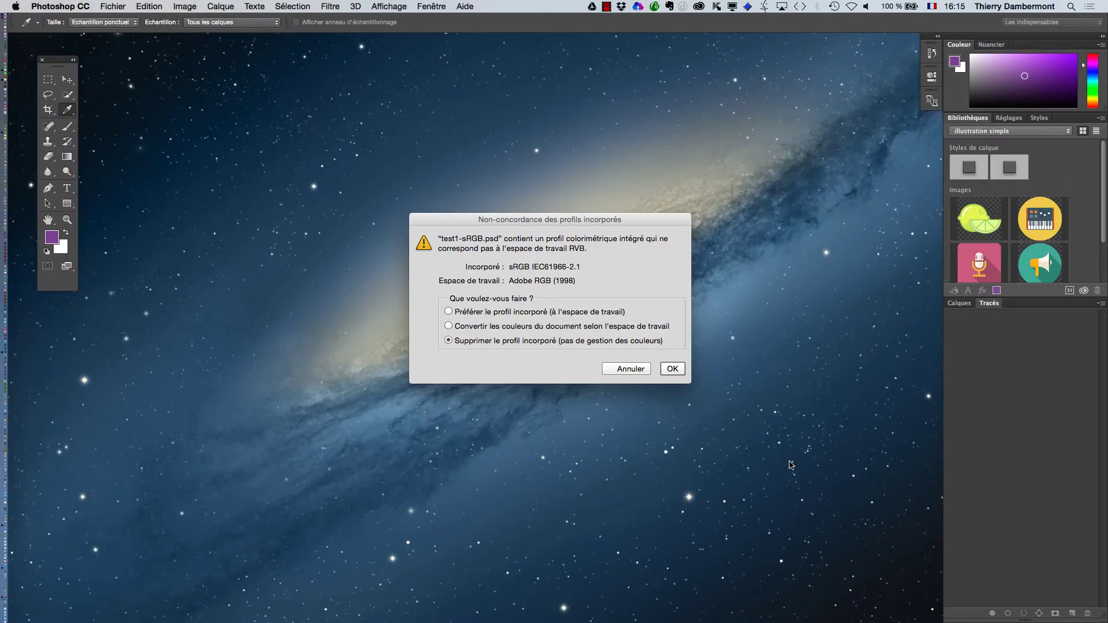
Step: Go through the three embedded profile mismatch options, then open test1-sRGB.psd keeping its embedded sRGB IEC61966-2.1 profile
drag(520, 220, 326, 144)
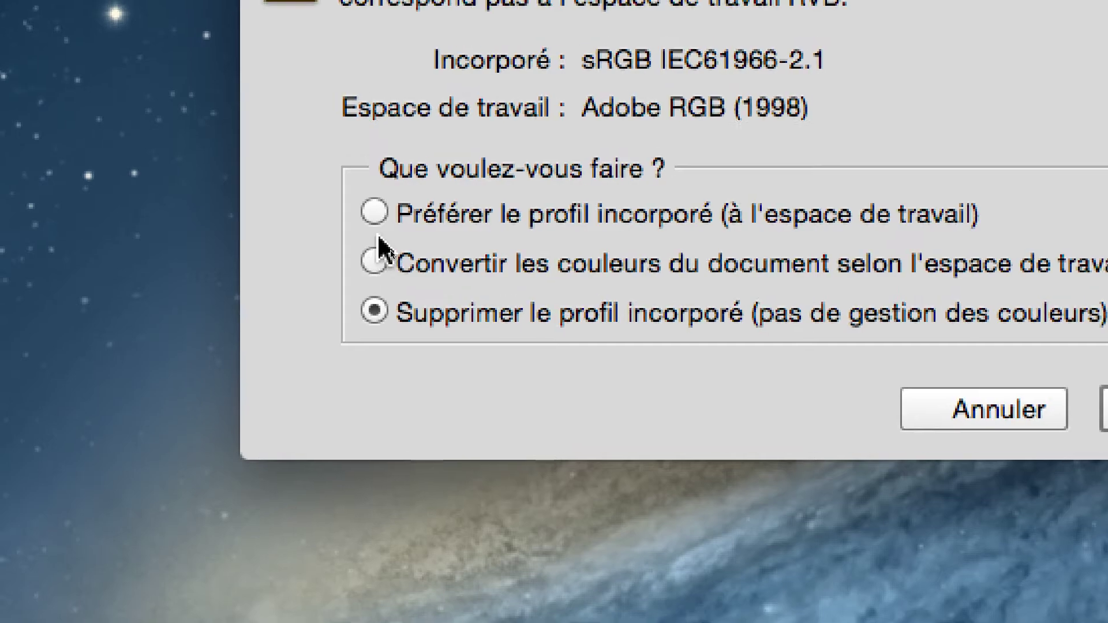
click(366, 162)
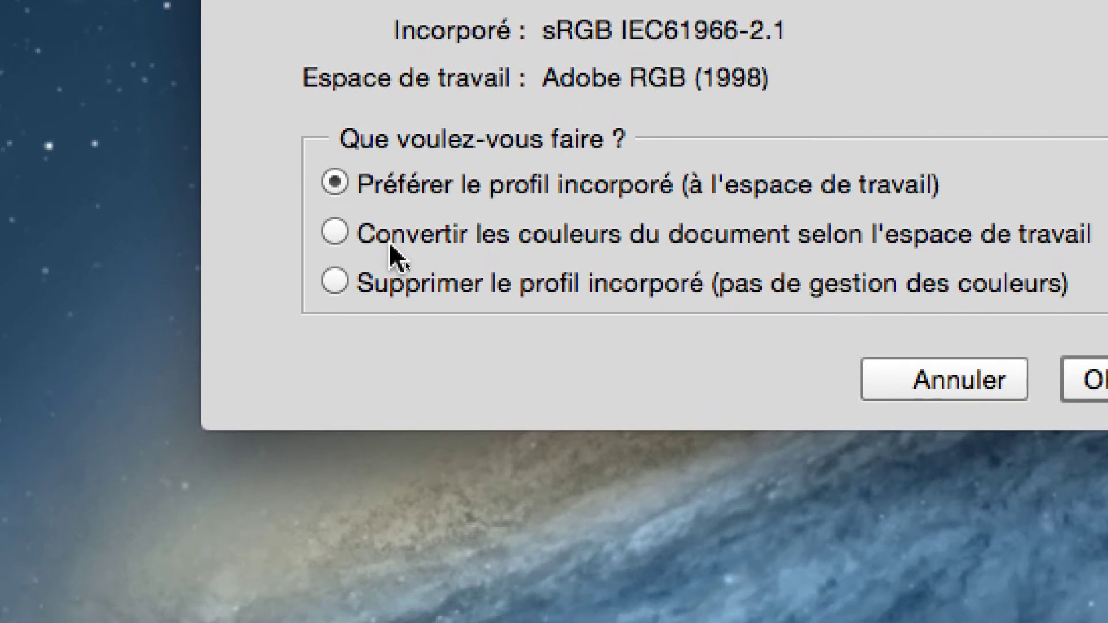
click(343, 279)
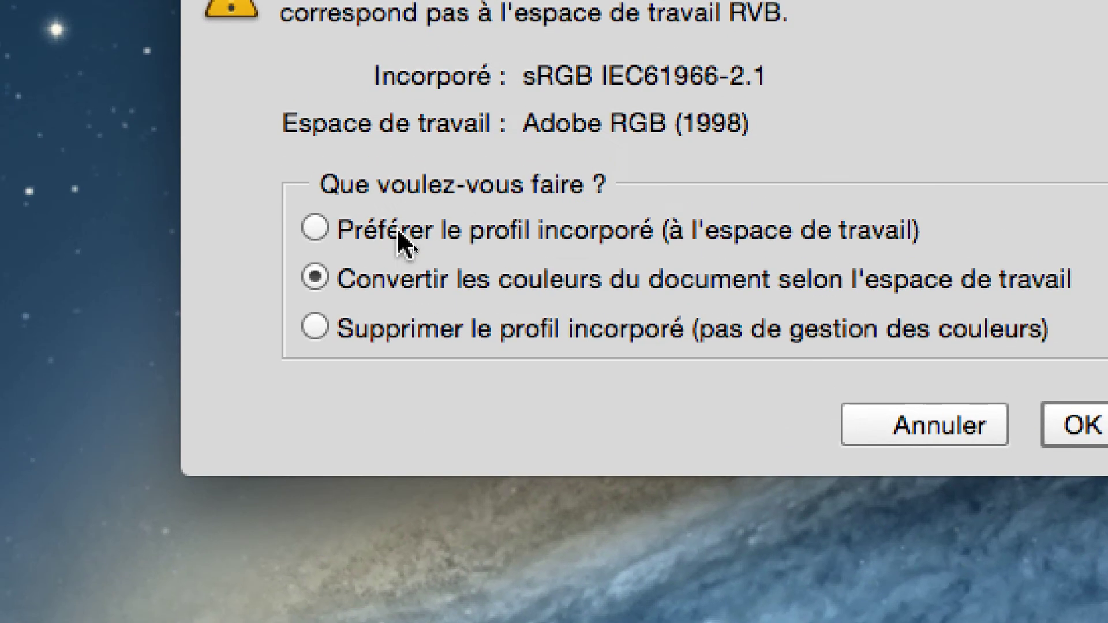
click(402, 197)
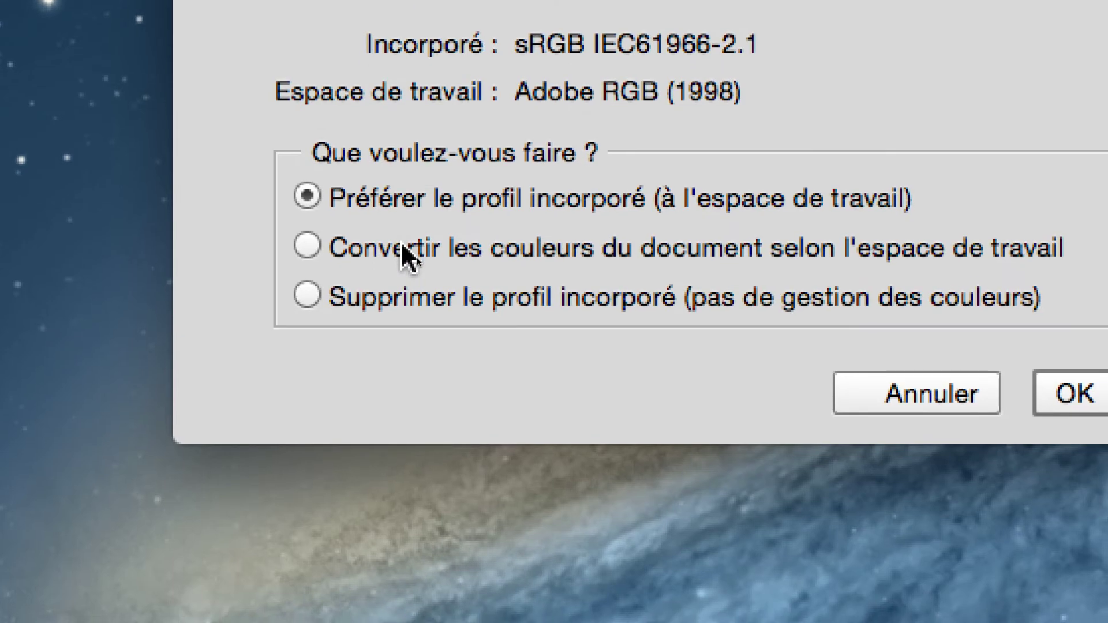
click(405, 276)
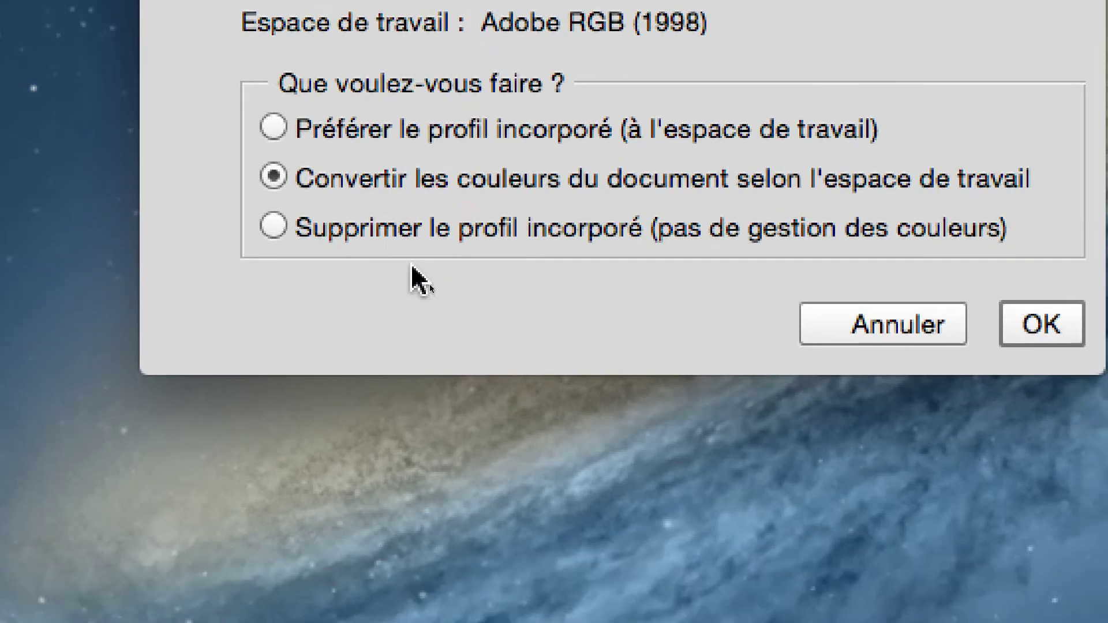
click(411, 228)
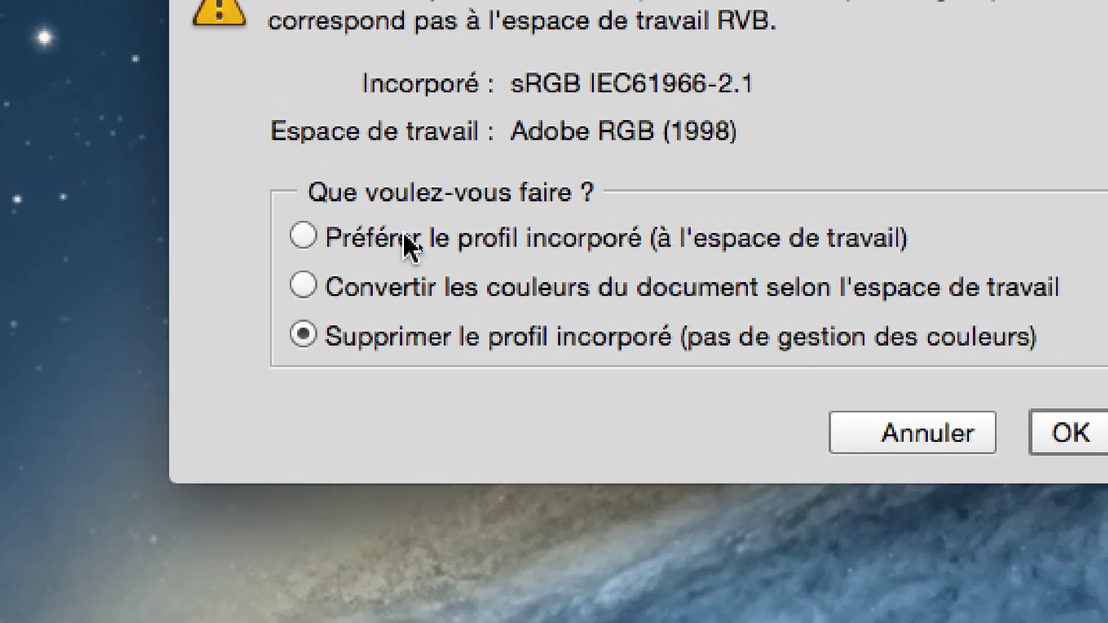
click(405, 236)
click(407, 287)
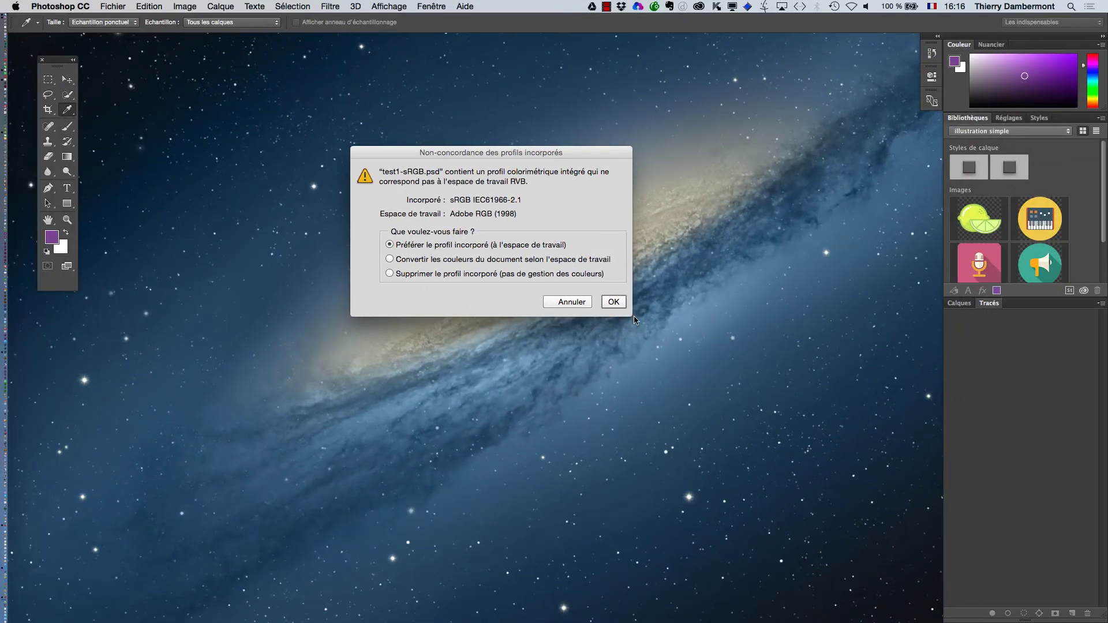
click(1049, 433)
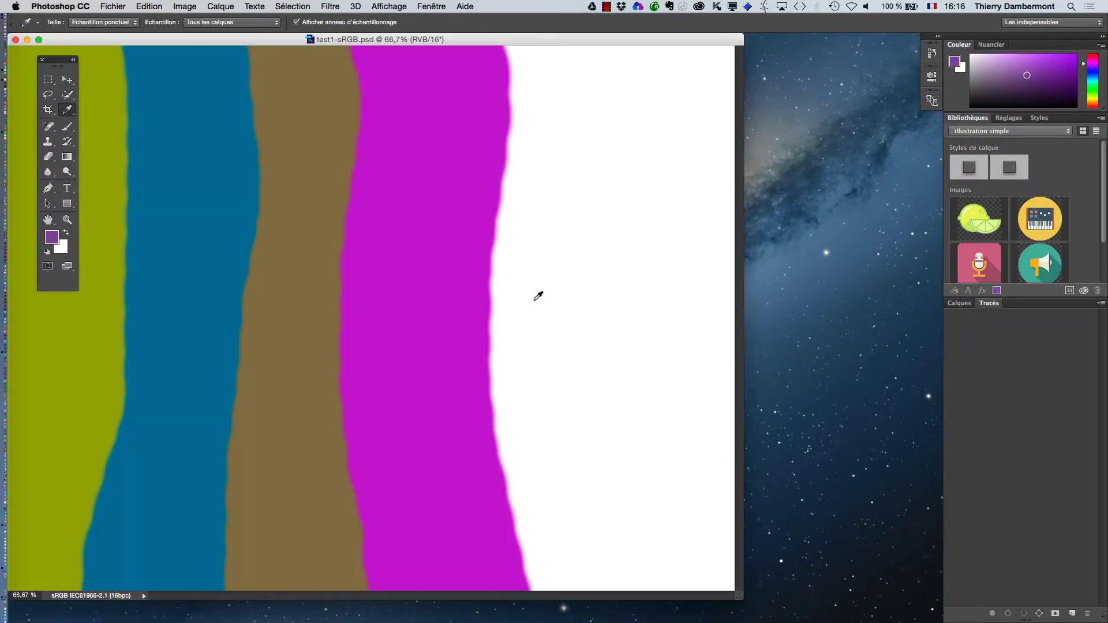
Step: Zoom the image out to 33.33% in a resized, repositioned window, then close test1-sRGB.psd
key(super+minus)
key(super+minus)
drag(460, 324, 510, 362)
drag(403, 44, 508, 76)
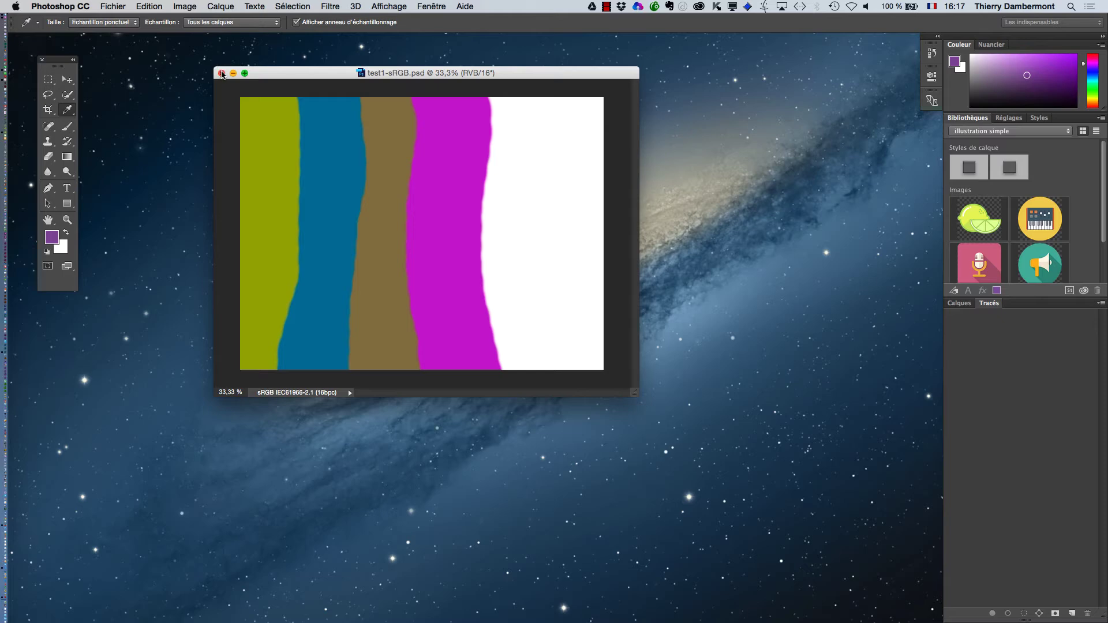
click(222, 74)
Step: Reopen test1-sRGB.psd, converting its colours to the Adobe RGB (1998) working space, and enlarge its window
click(112, 6)
click(116, 42)
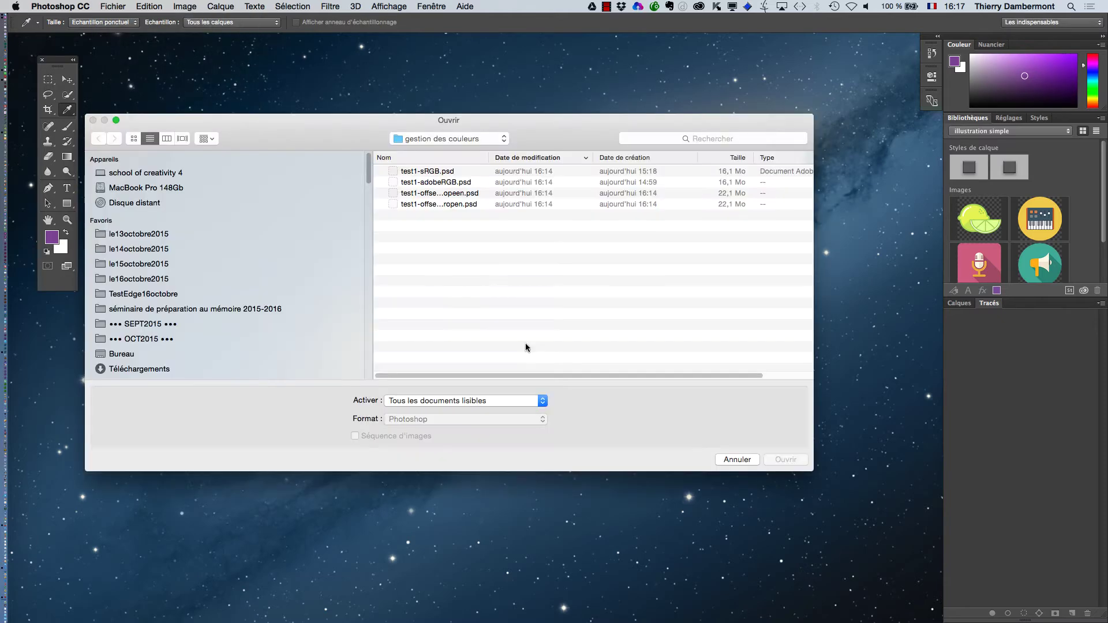
click(418, 173)
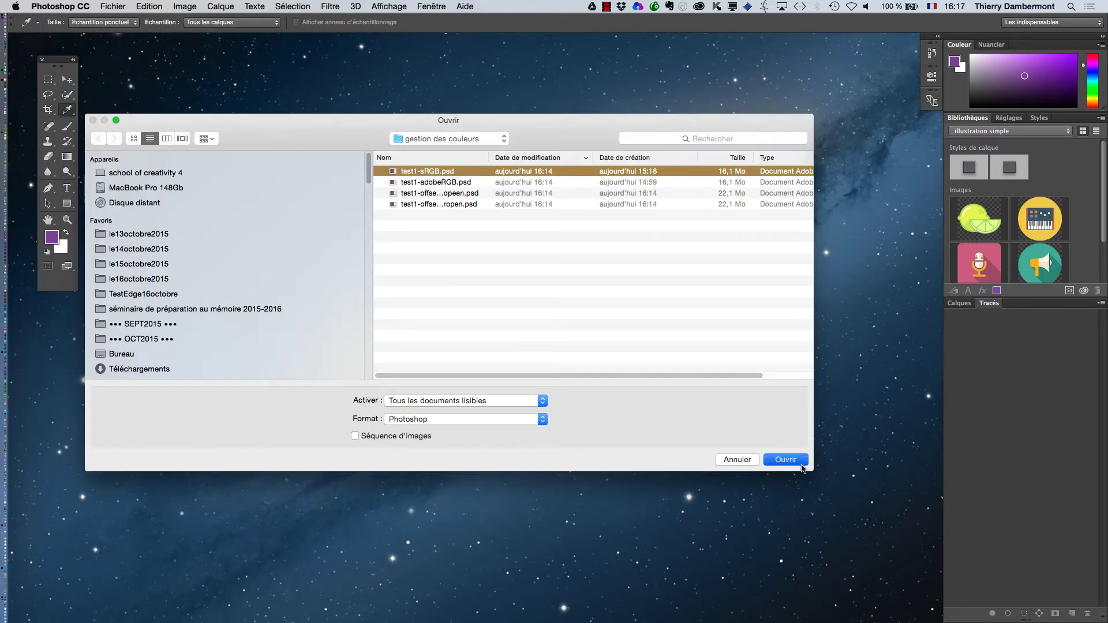
click(775, 458)
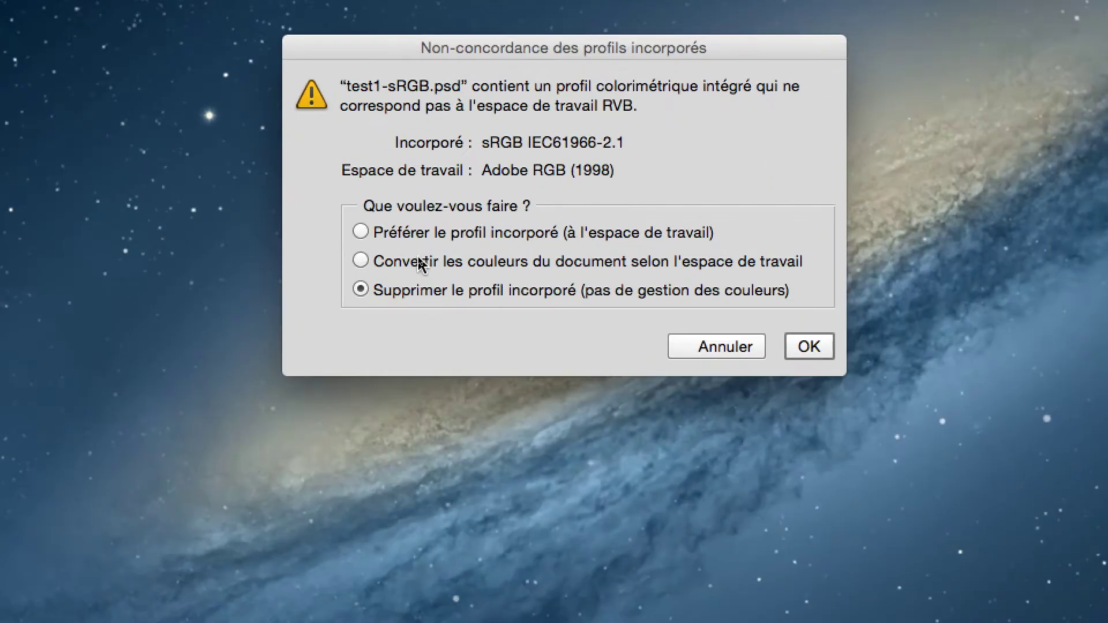
click(420, 261)
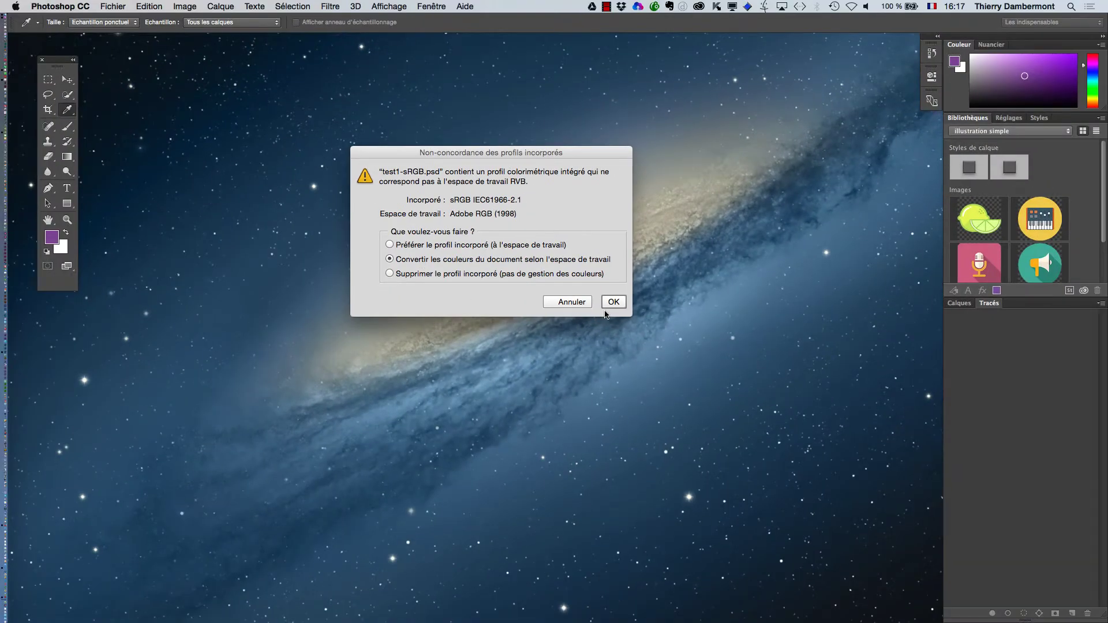
click(610, 303)
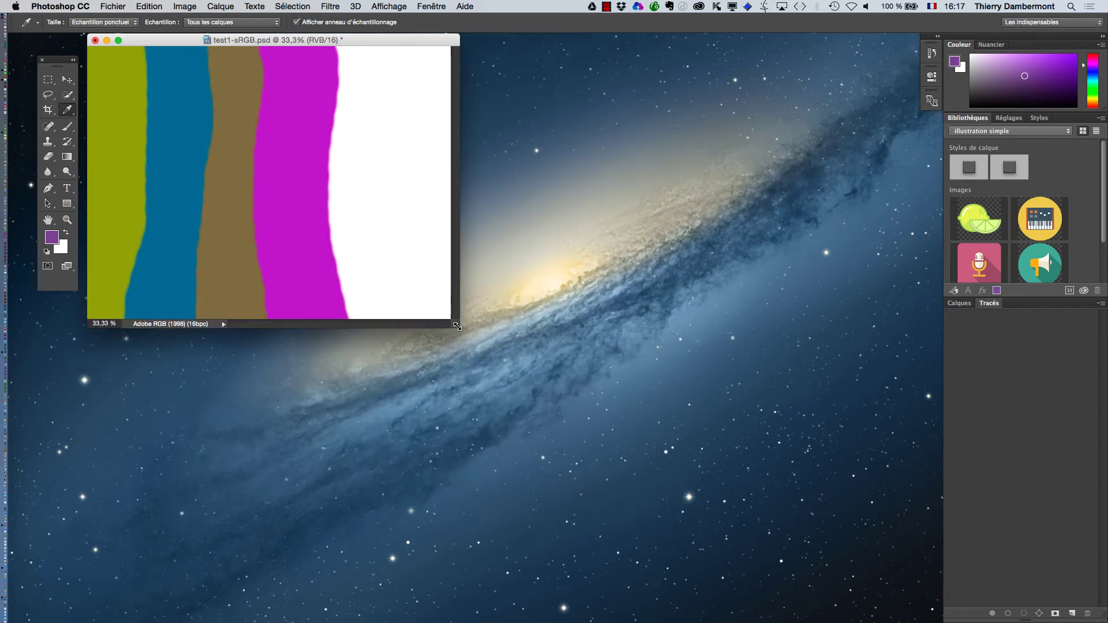
drag(457, 327, 644, 377)
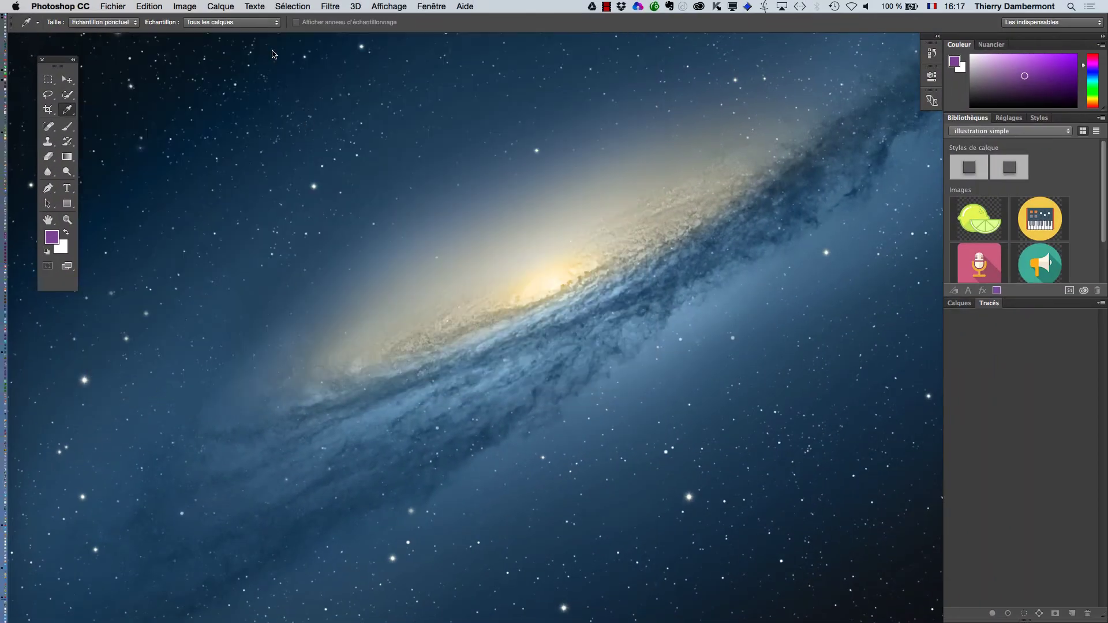
Step: Open test1-sRGB.psd again, this time preferring the embedded profile over the working space
click(115, 4)
click(121, 31)
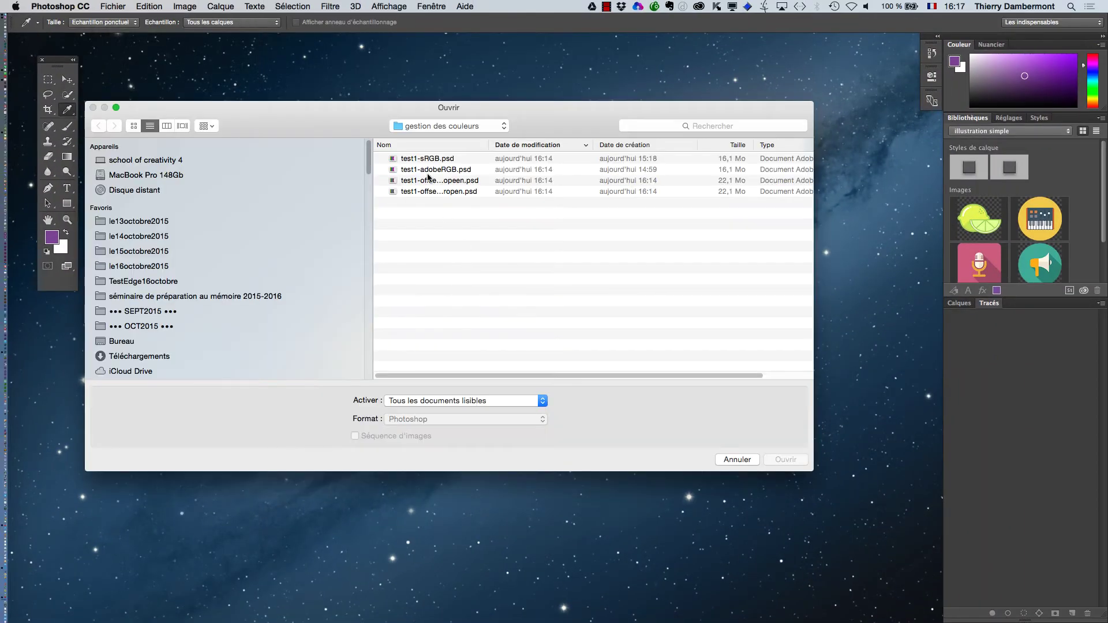
click(785, 461)
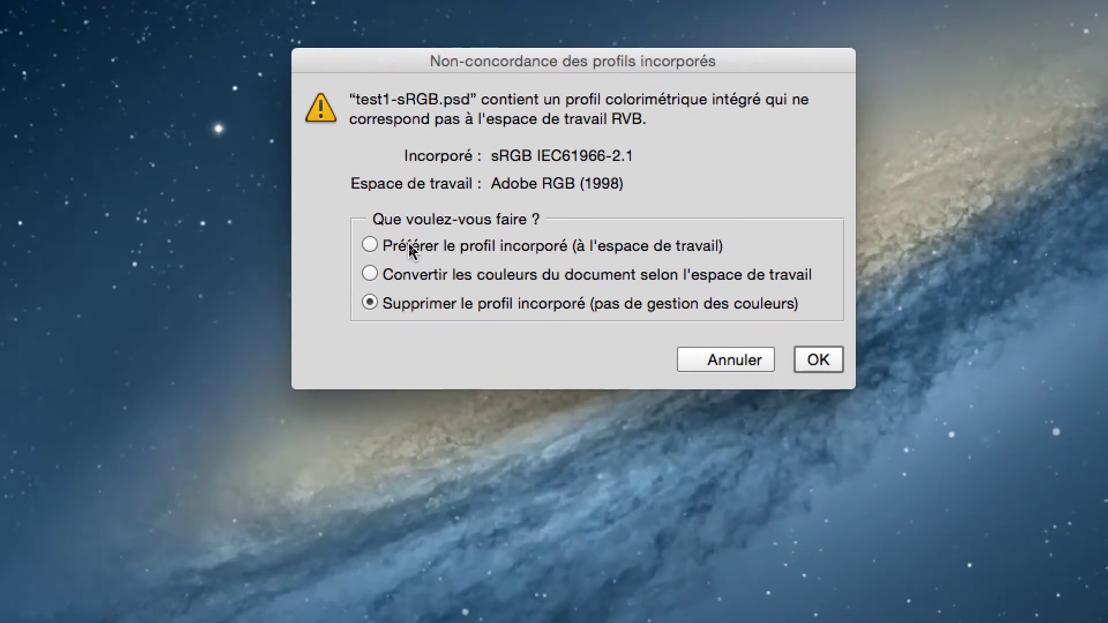
click(410, 247)
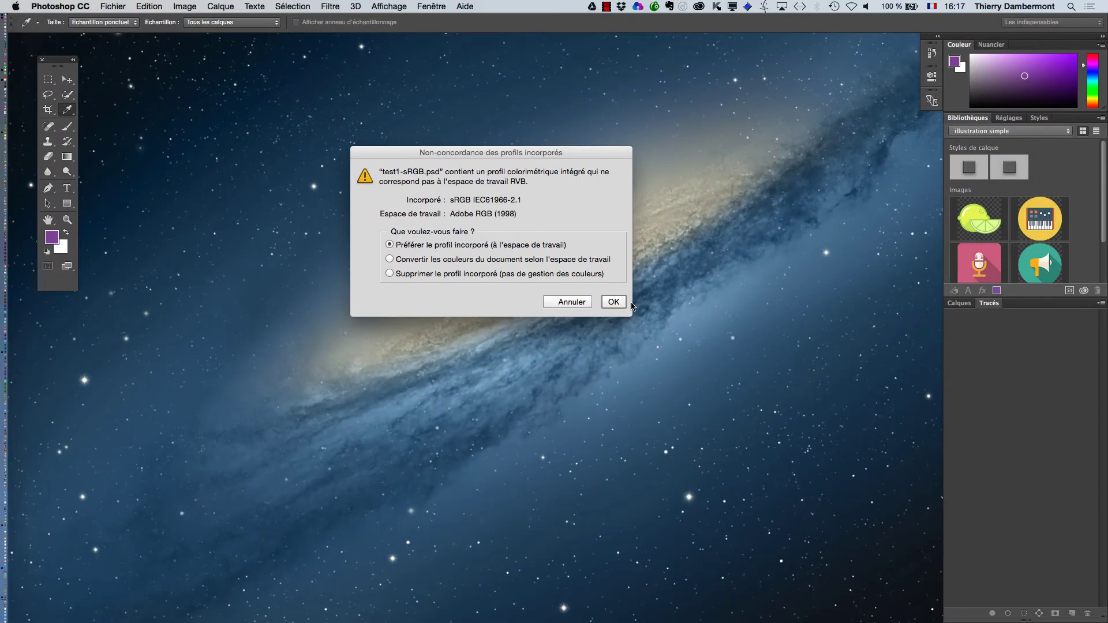
click(613, 302)
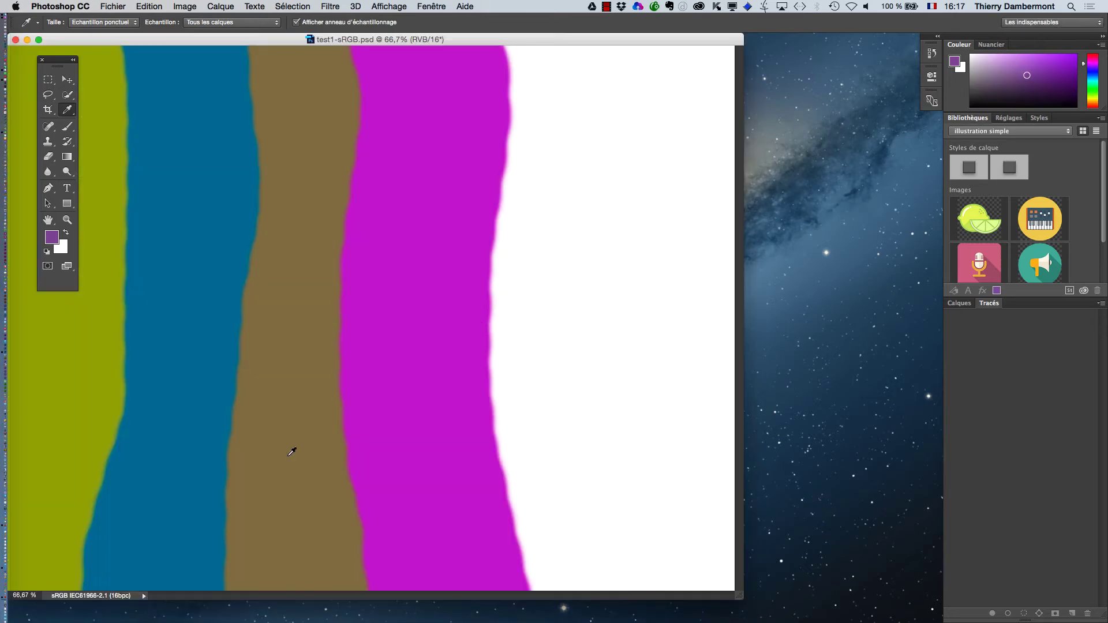
Step: Convert the sRGB image to the Adobe RGB (1998) profile with the Adobe (ACE) engine and relative colorimetric intent
key(super+minus)
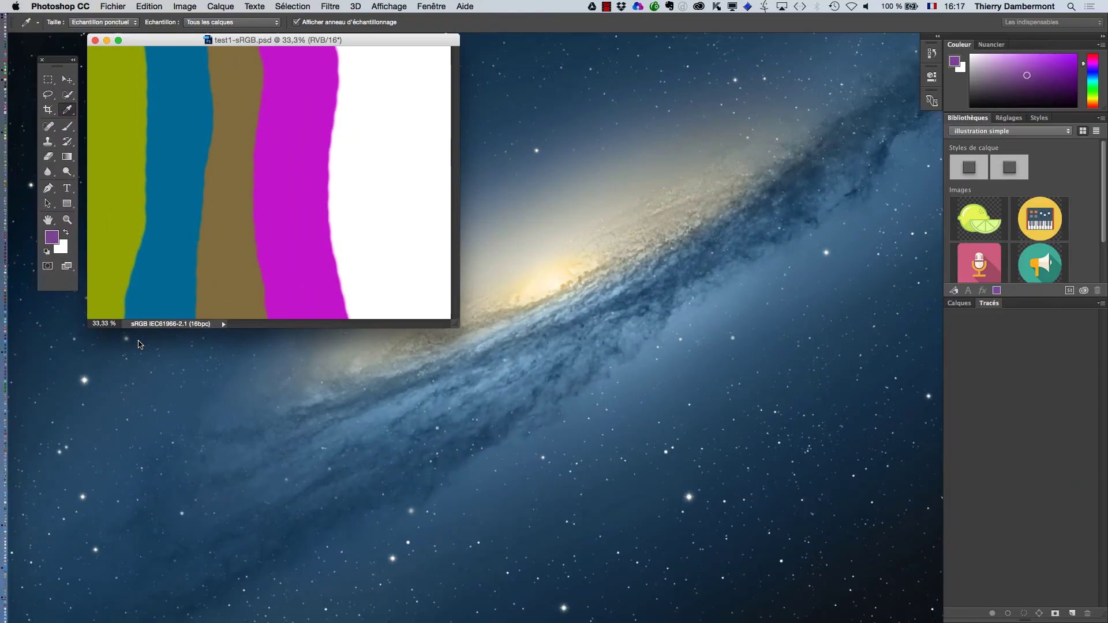
click(139, 6)
click(206, 412)
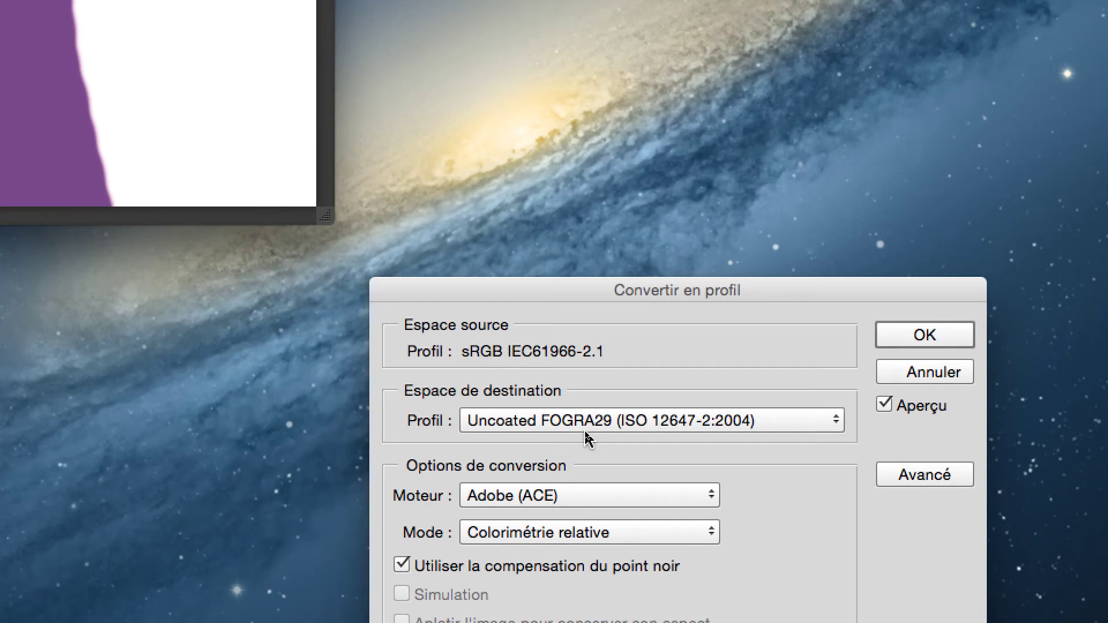
click(586, 427)
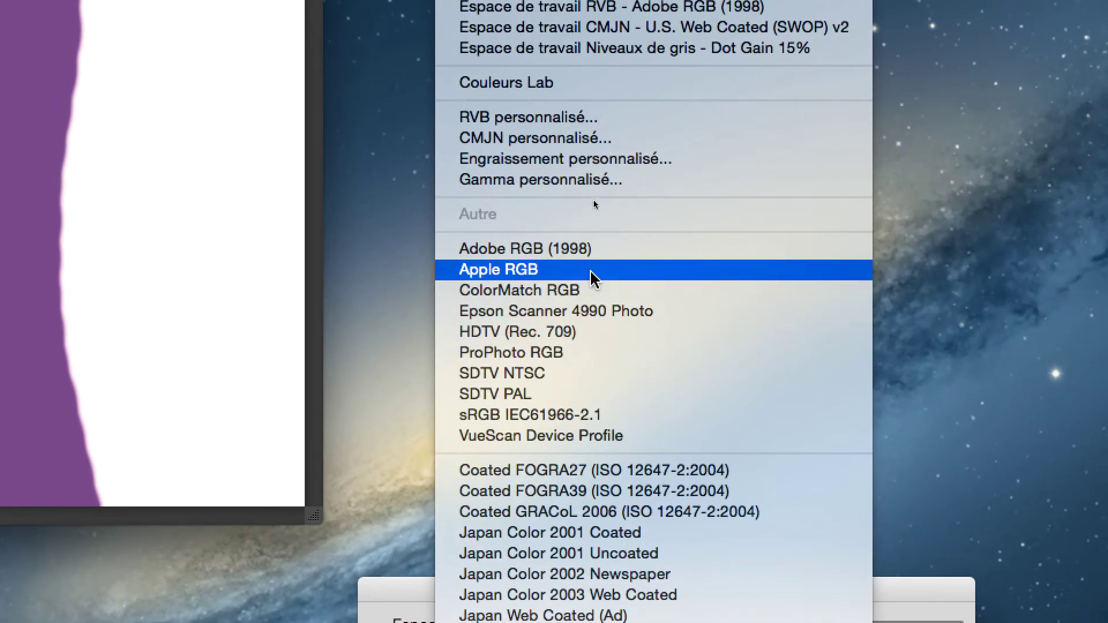
click(579, 17)
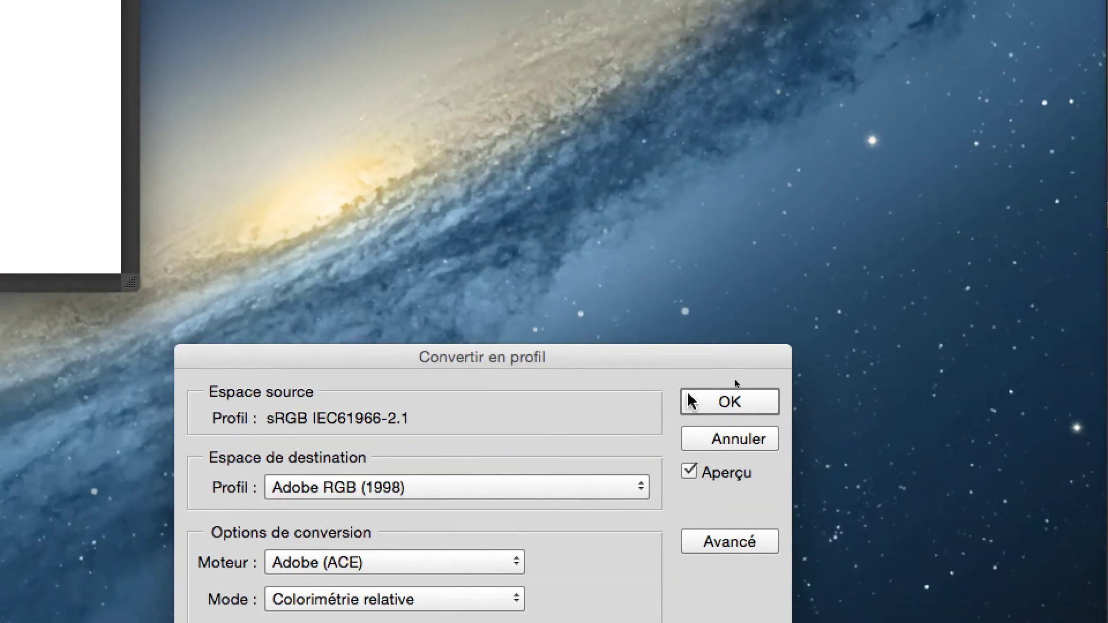
click(857, 564)
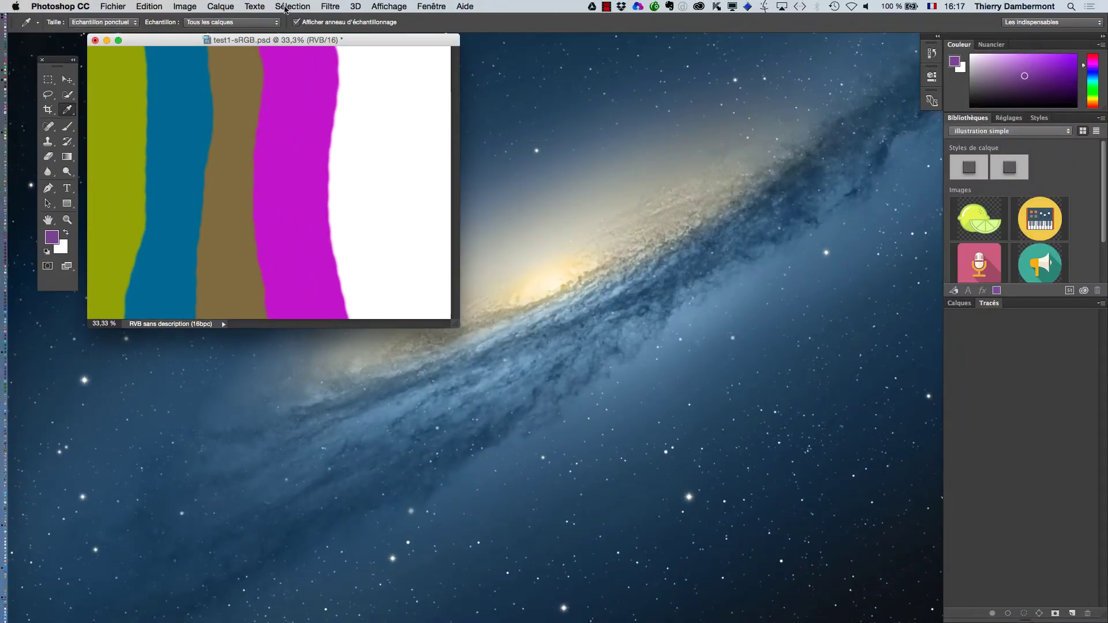
Step: Reposition the window of the converted image and close test1-sRGB.psd
drag(224, 39, 255, 79)
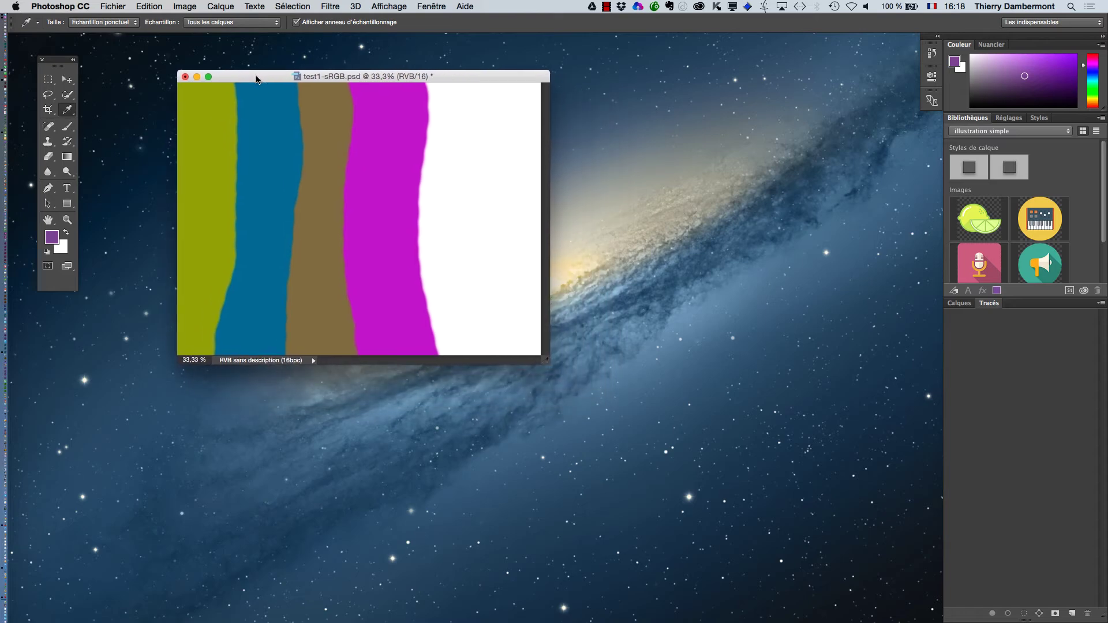
click(150, 6)
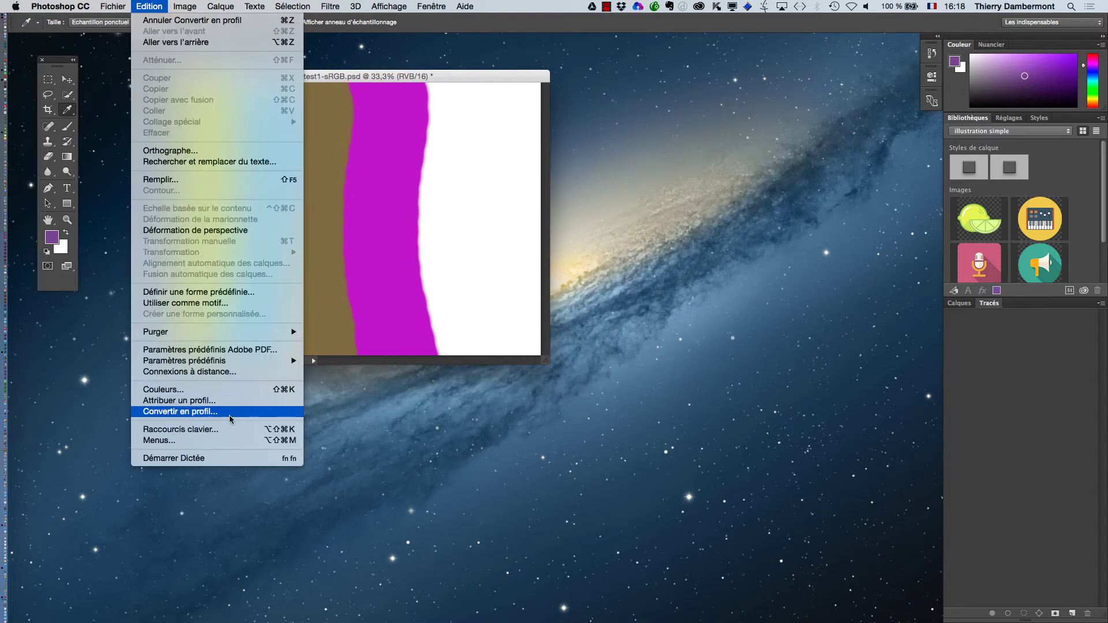
click(379, 147)
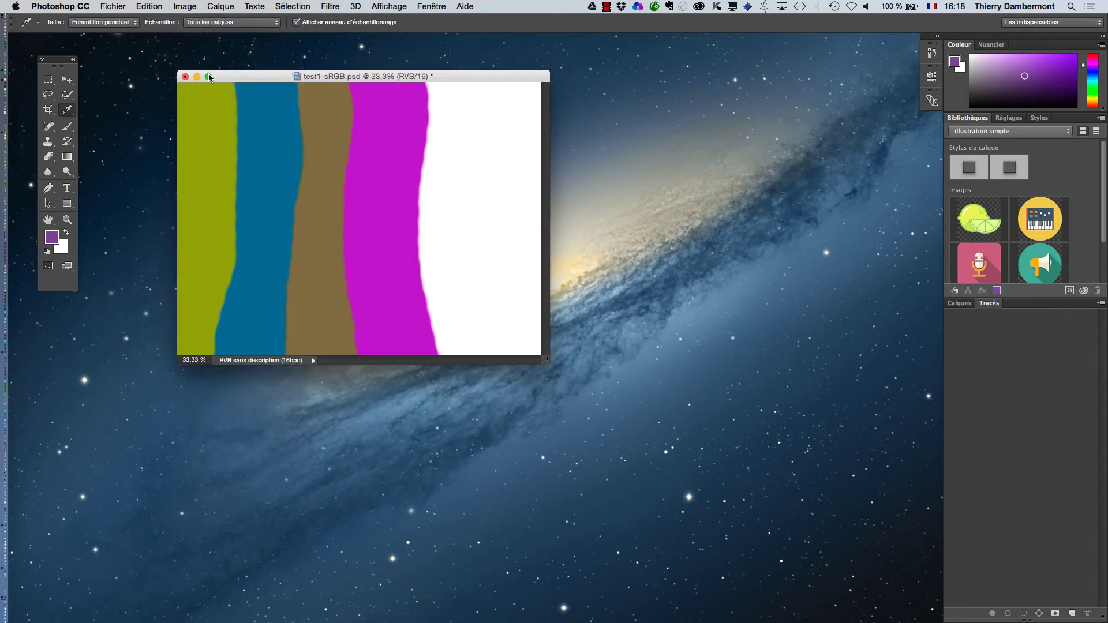
click(185, 77)
click(522, 215)
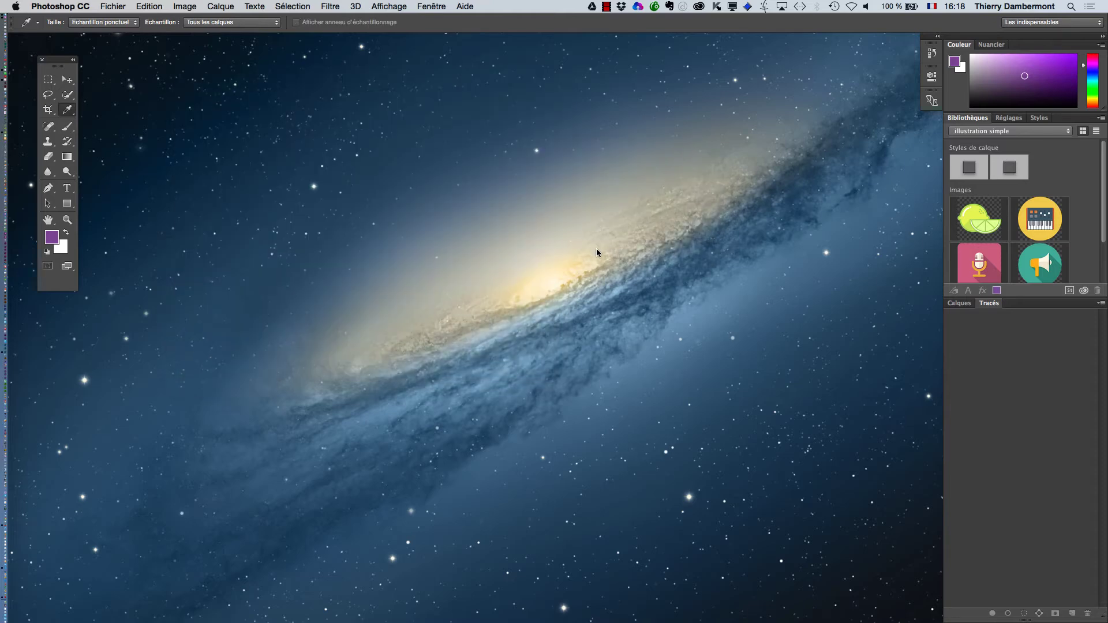
Step: In the colour settings, turn off the profile mismatch choice on opening and set the RGB policy to Conserver les profils incorporés
click(161, 5)
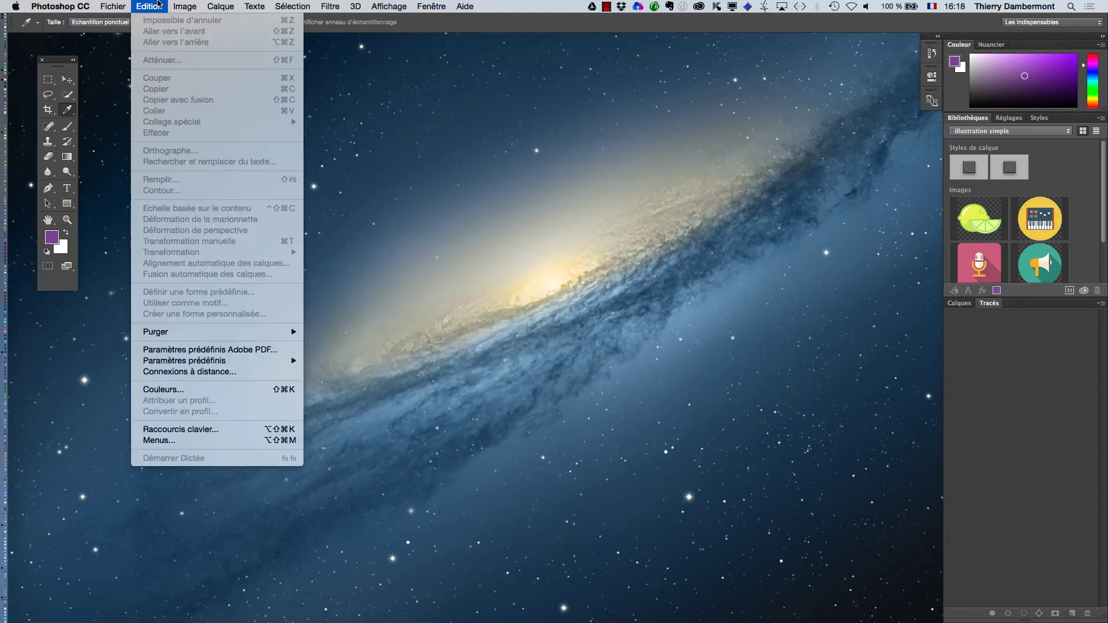
click(179, 392)
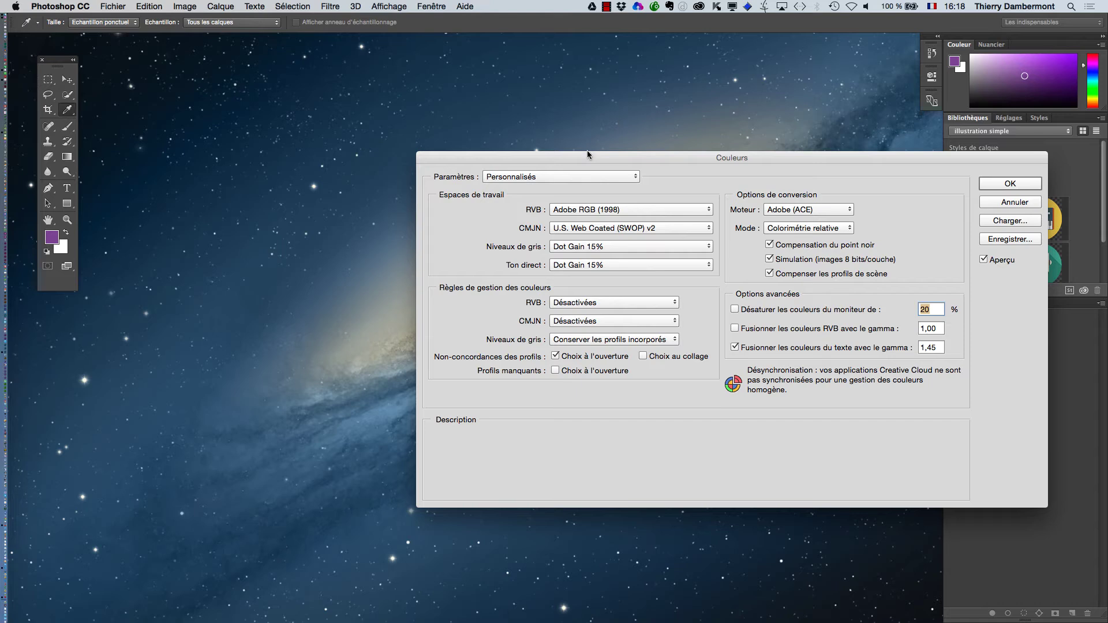
drag(587, 153, 308, 71)
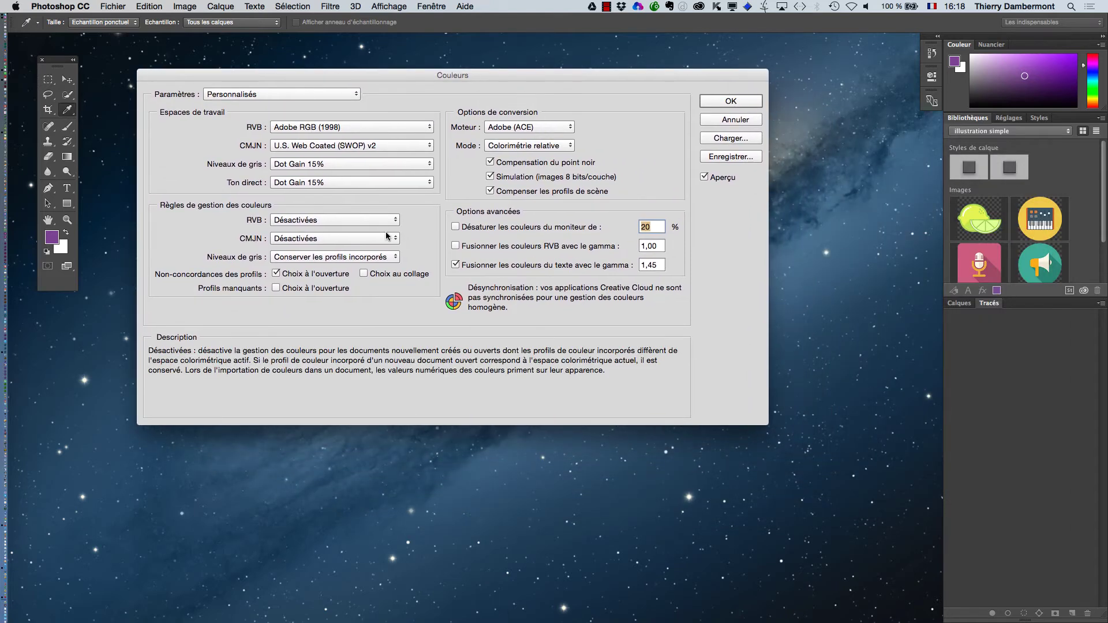
key(alt+super+equal)
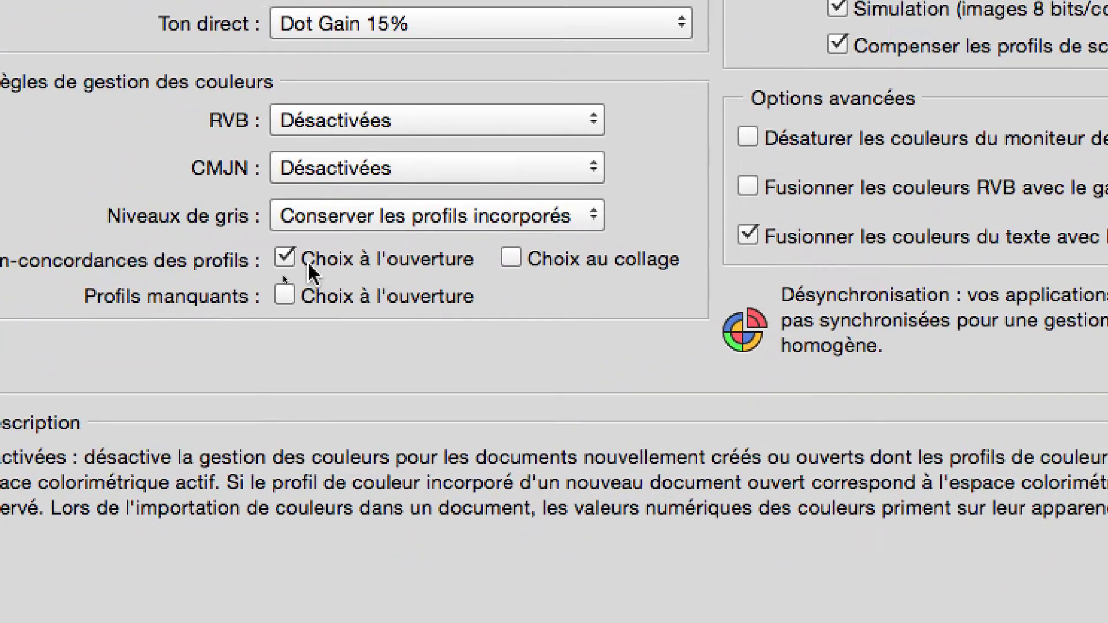
click(118, 345)
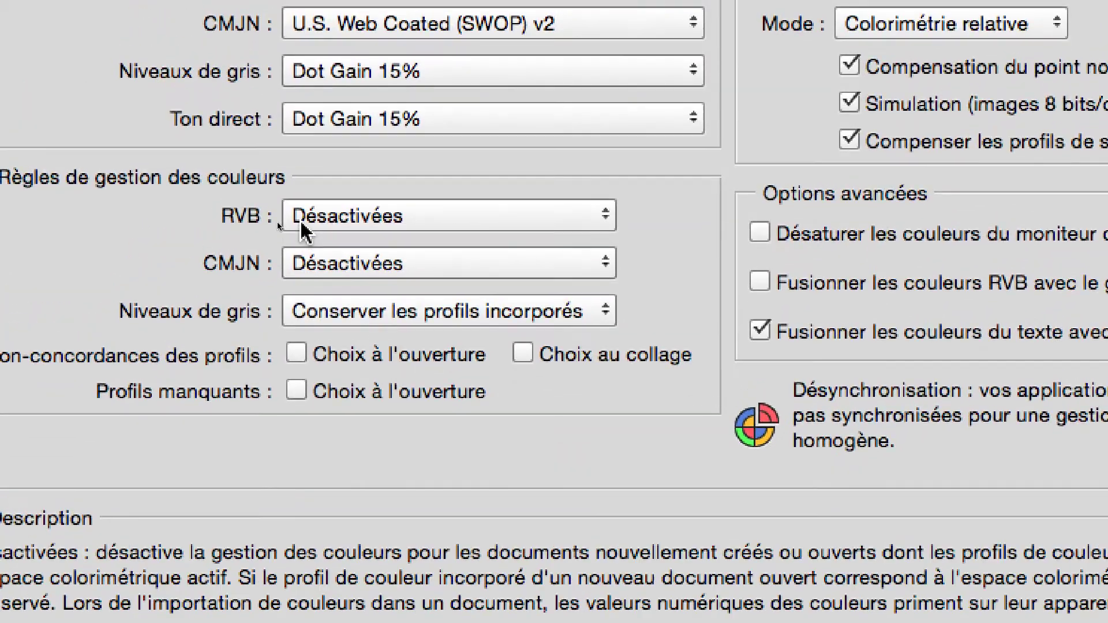
click(312, 138)
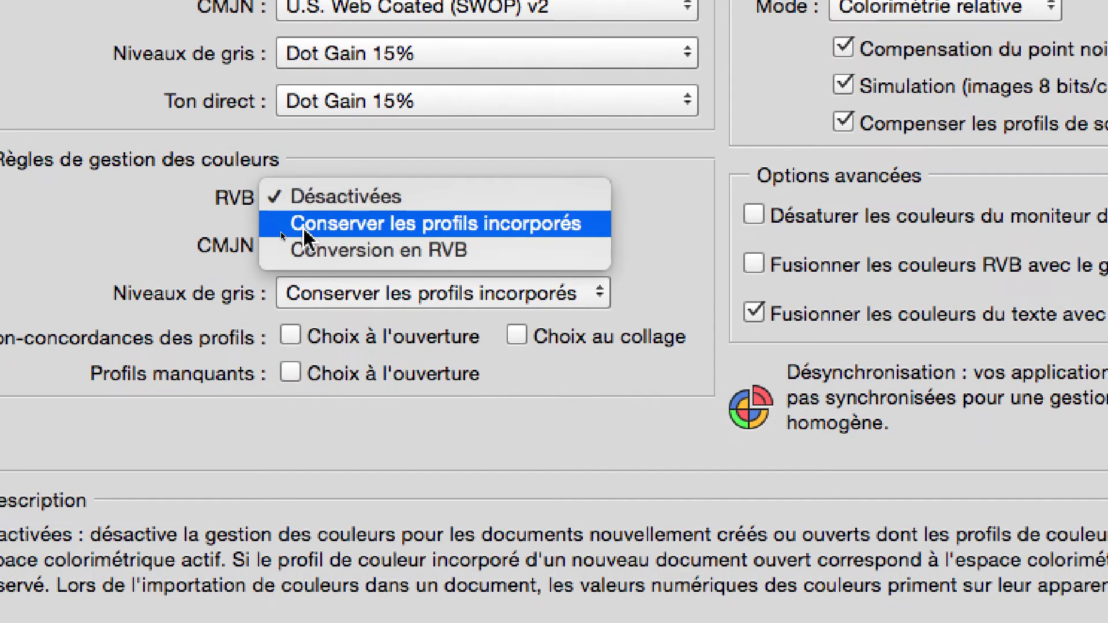
click(286, 211)
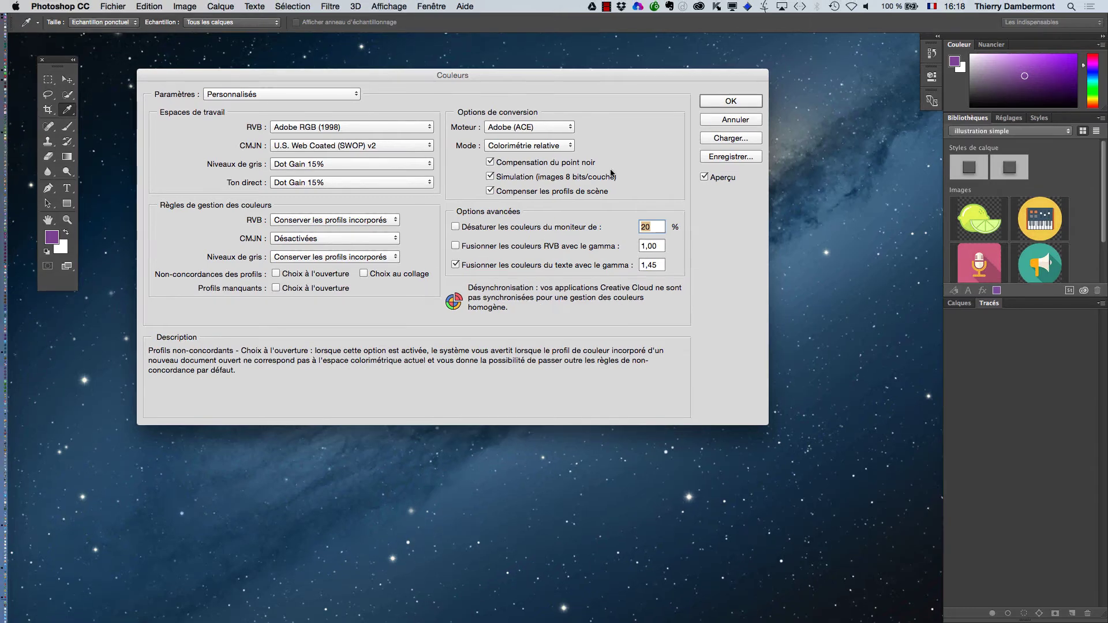
click(738, 101)
Step: Open test1-sRGB.psd from the gestion des couleurs folder and reduce its view to 33.3%
click(114, 8)
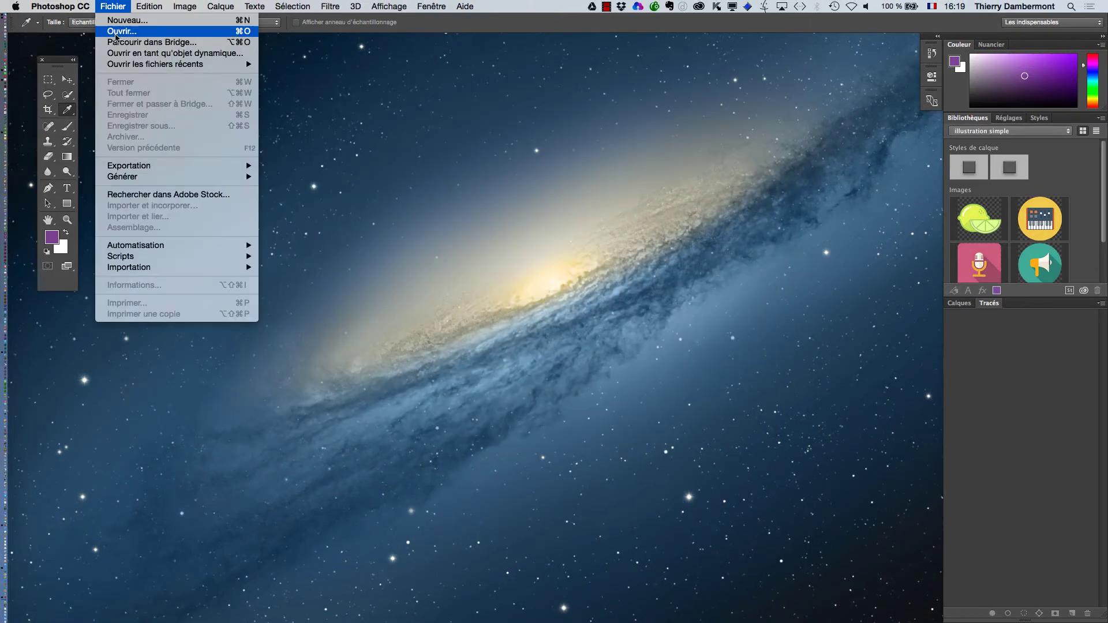
click(116, 32)
click(427, 148)
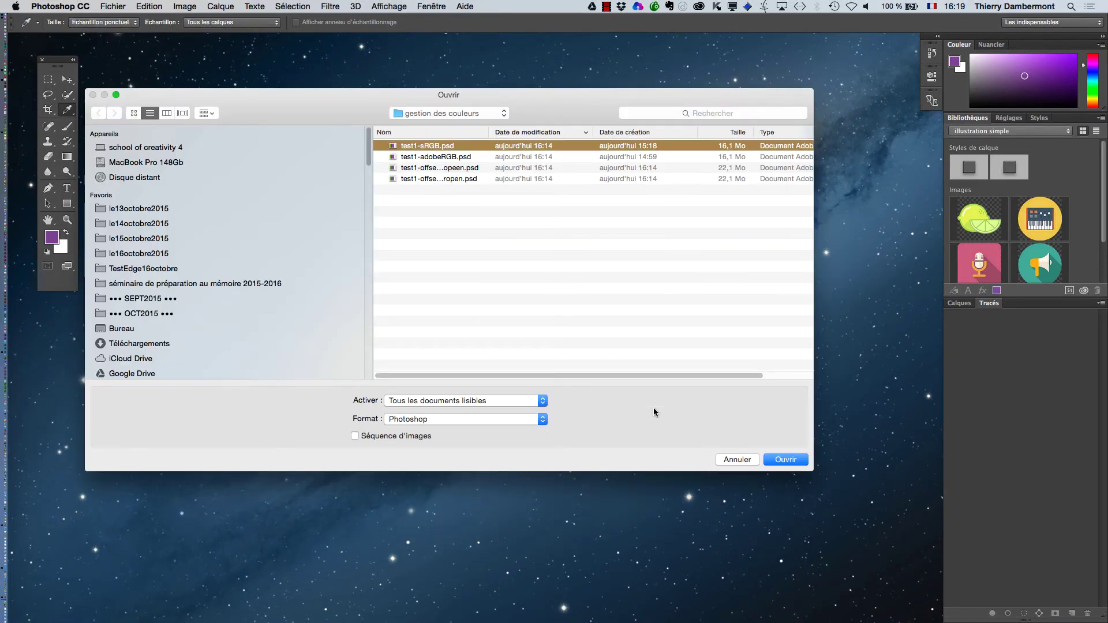
click(776, 461)
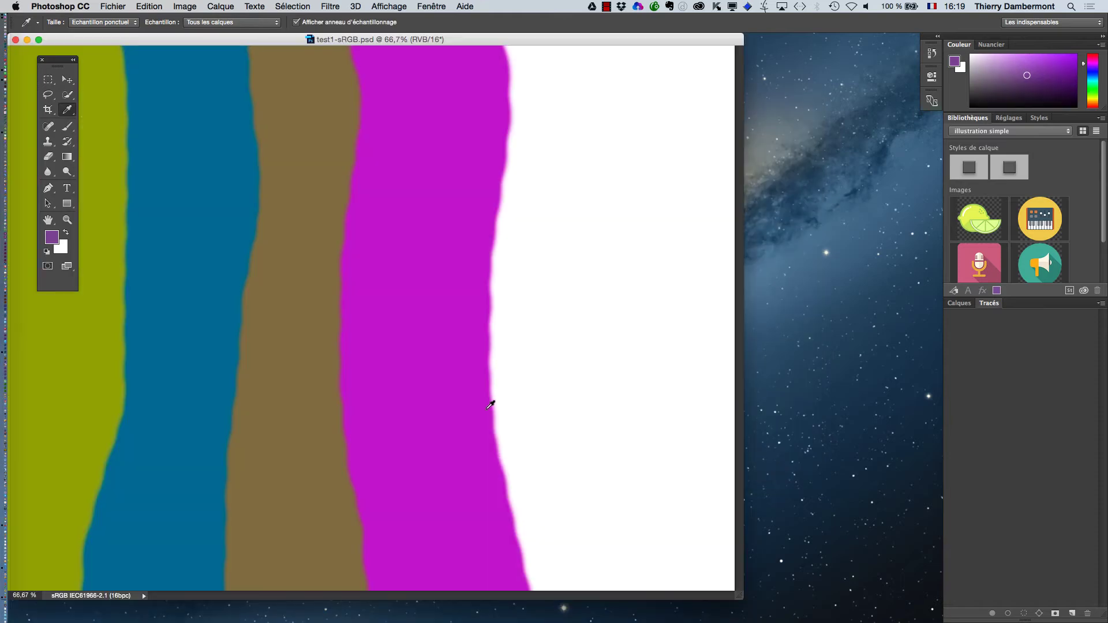
key(super+minus)
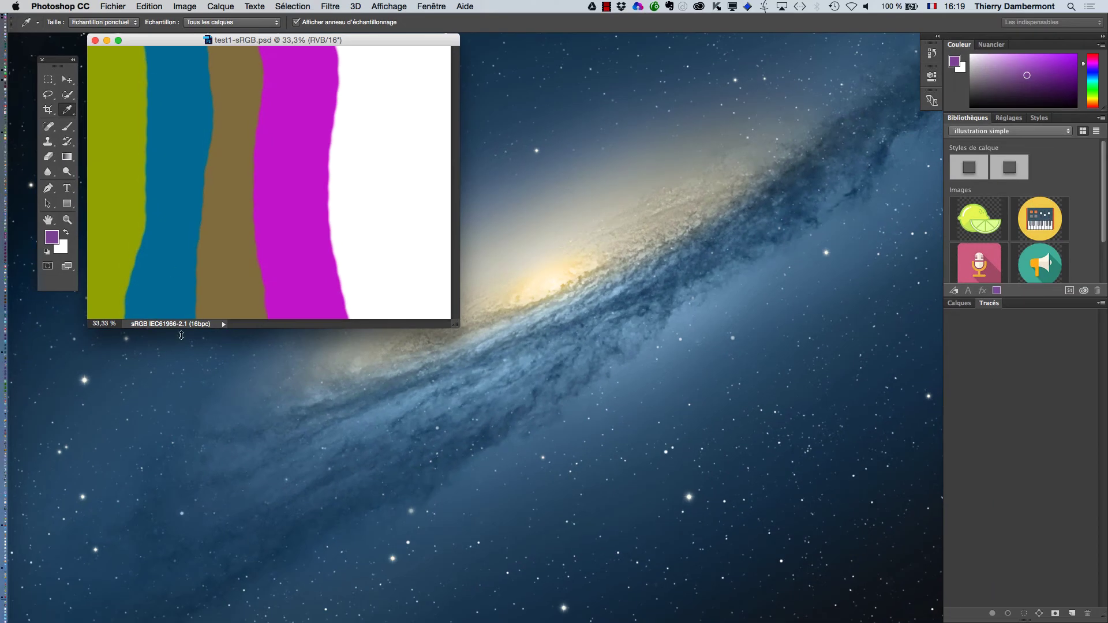
Step: Review the RGB policy choices in the colour settings, keeping Conserver les profils incorporés
click(147, 6)
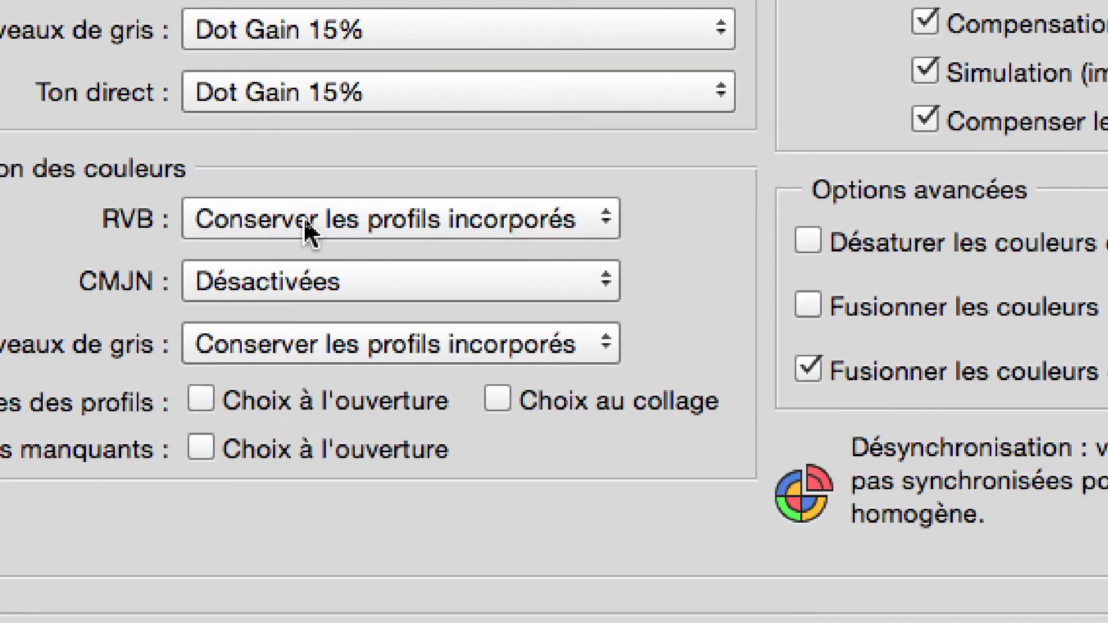
click(370, 245)
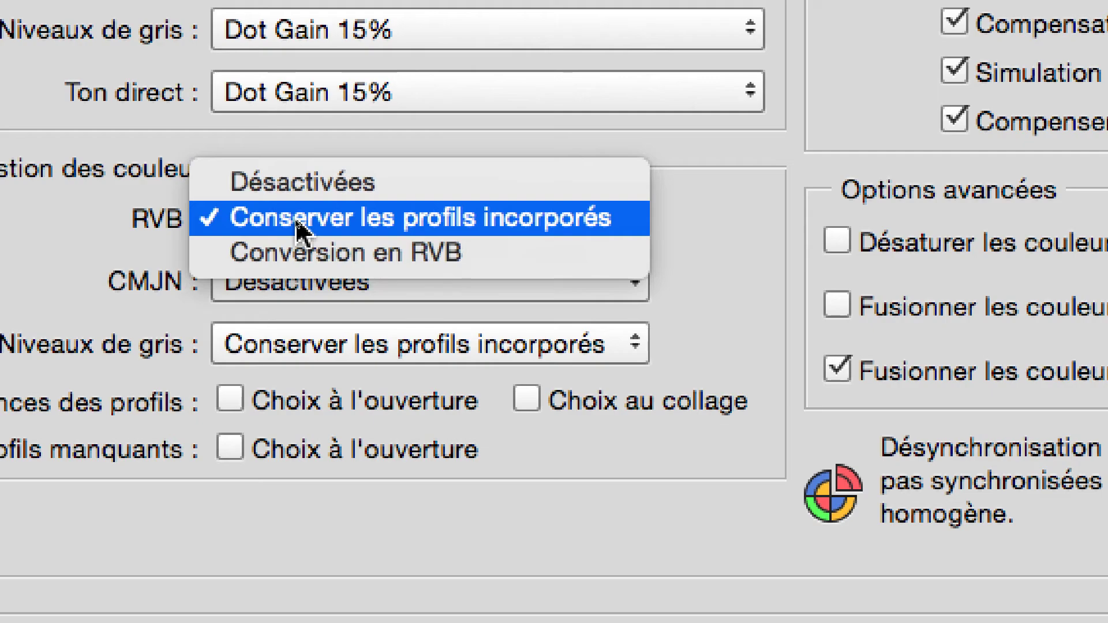
click(298, 219)
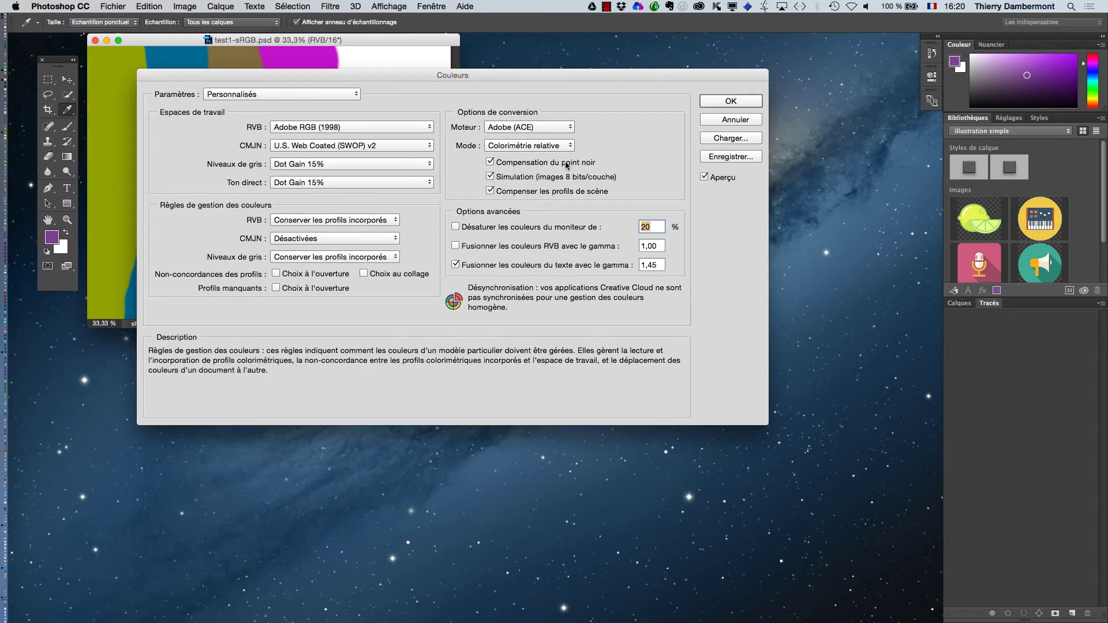
click(728, 106)
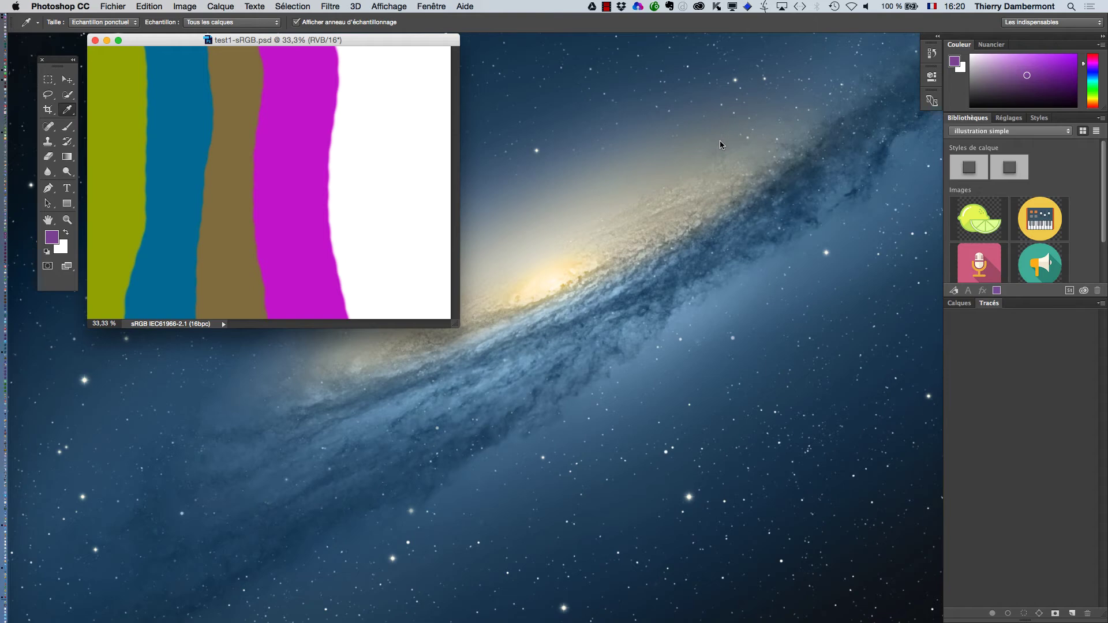
Step: Set the CMYK working space to Coated FOGRA39 (ISO 12647-2:2004) in the colour settings
click(151, 6)
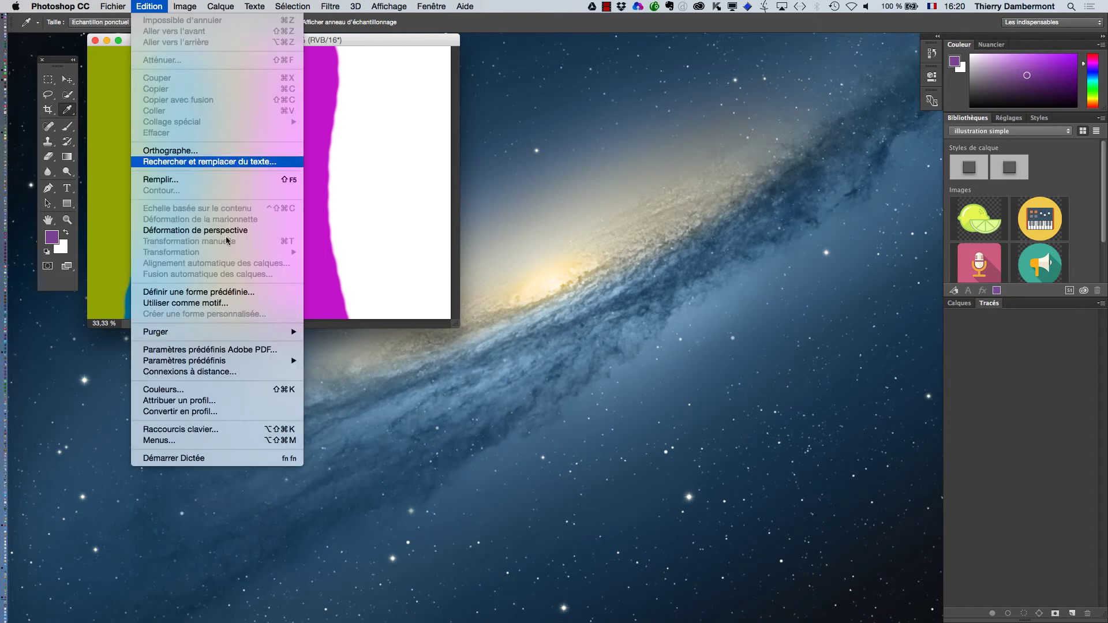
click(230, 390)
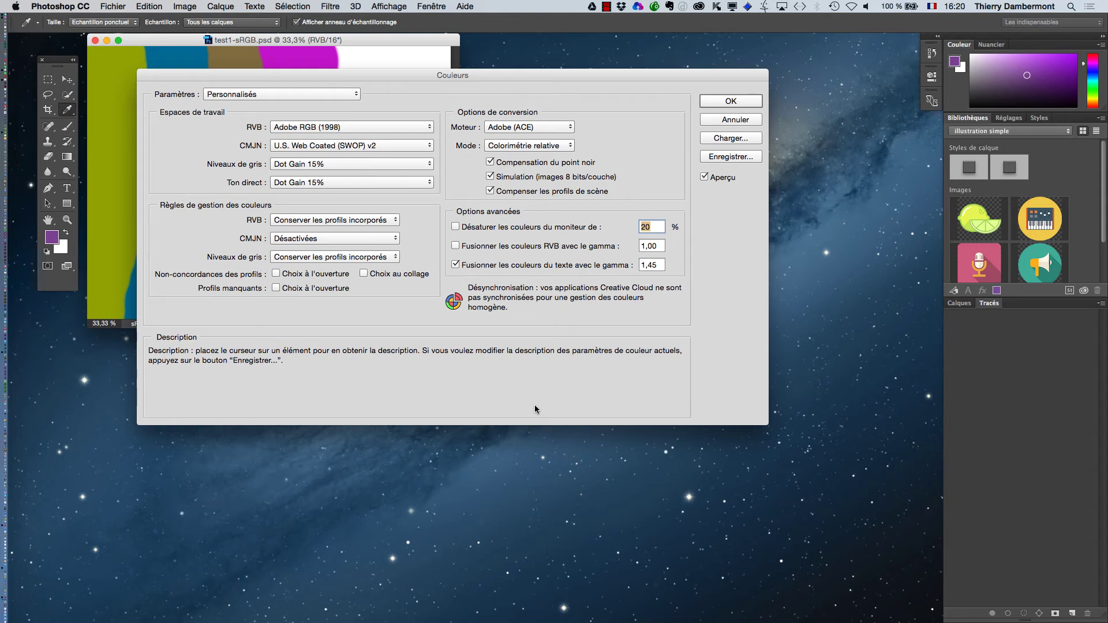
mouse_move(534, 288)
key(alt)
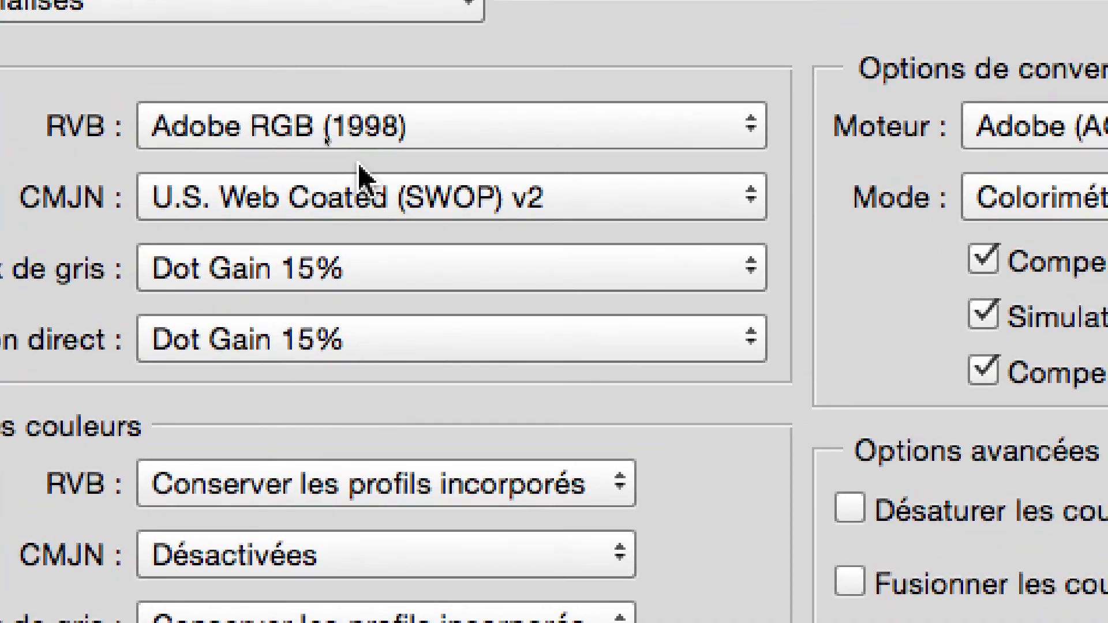
click(359, 179)
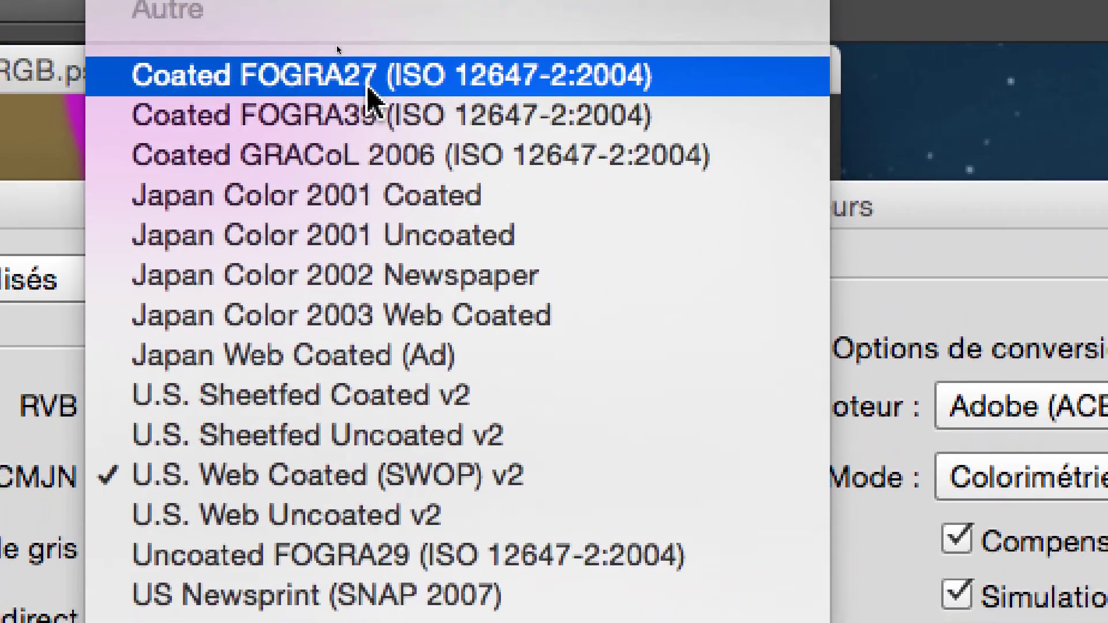
click(369, 113)
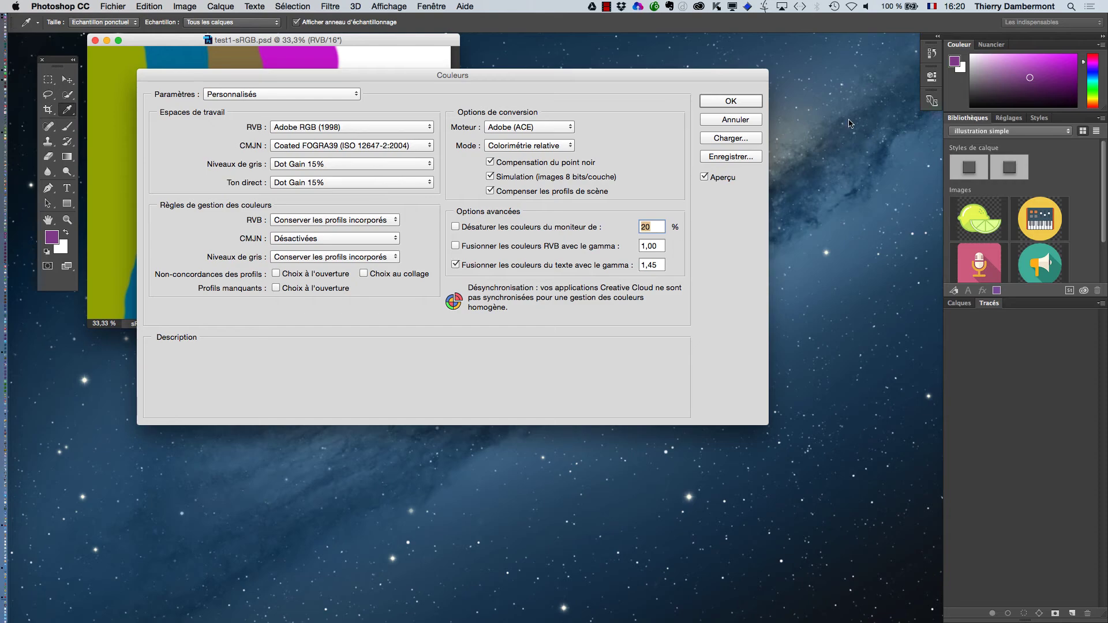
Step: Save the colour settings as octobre2015.csf in the Settings folder without a comment, and apply them
key(alt)
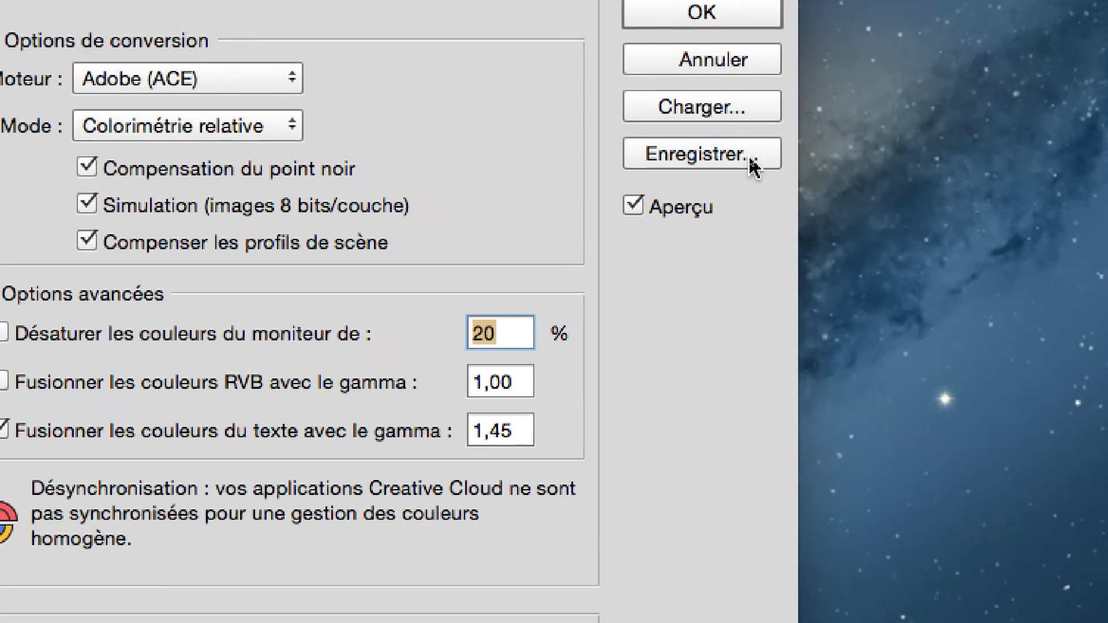
click(752, 165)
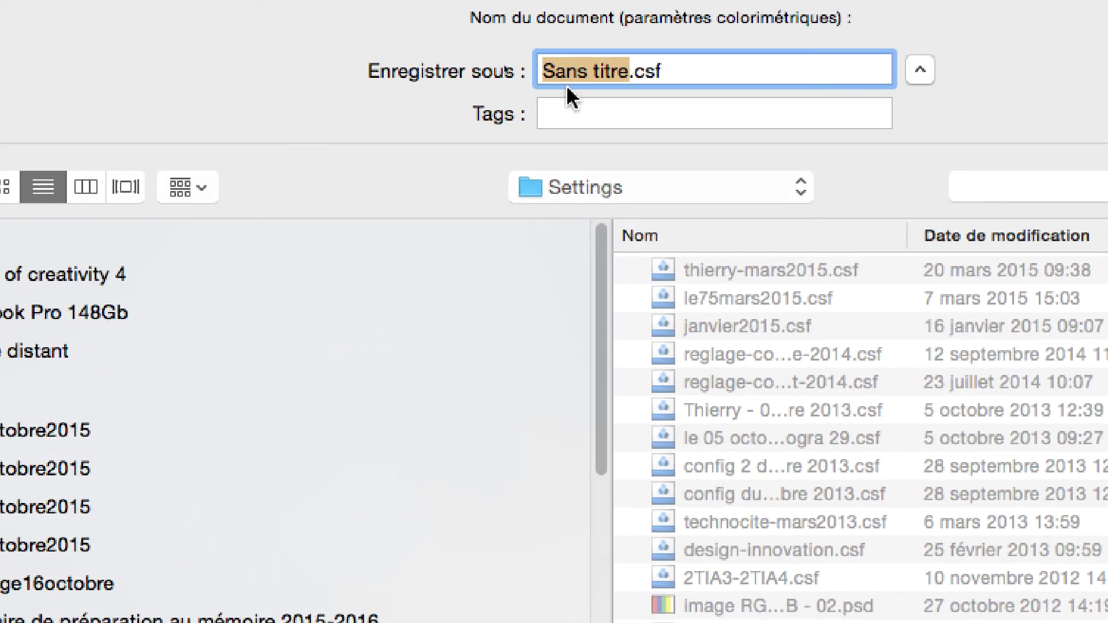
text(octobre)
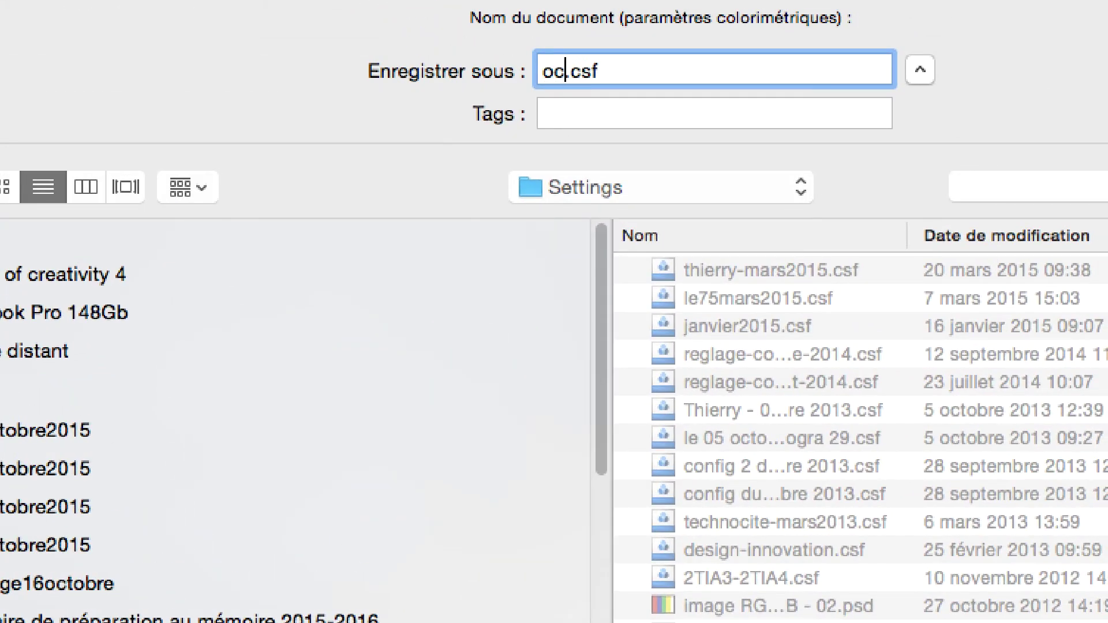
text(2015)
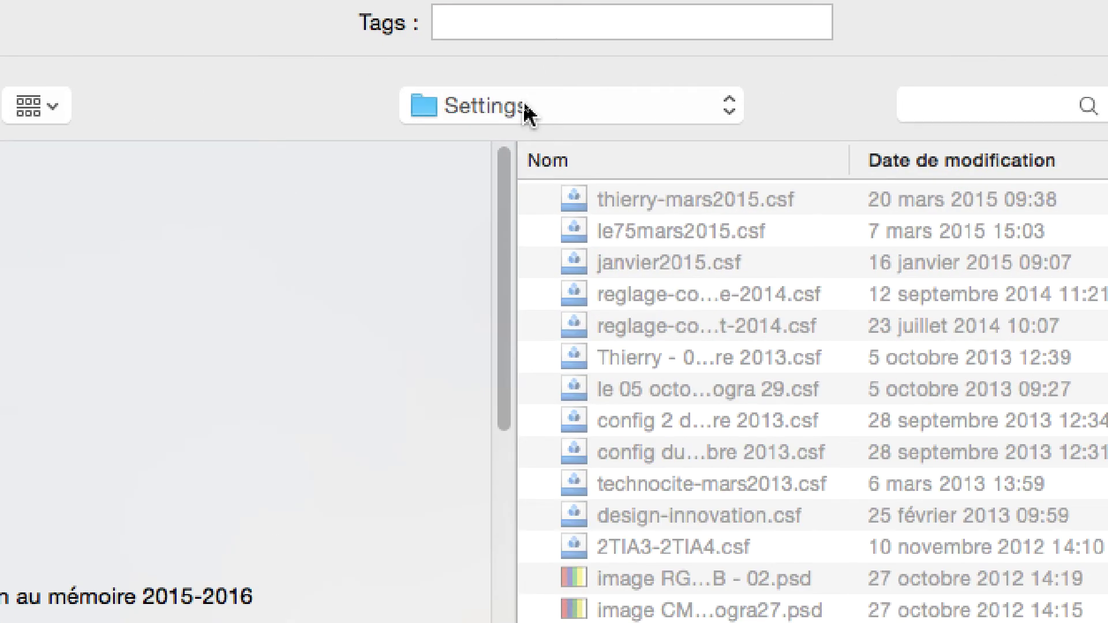
click(528, 112)
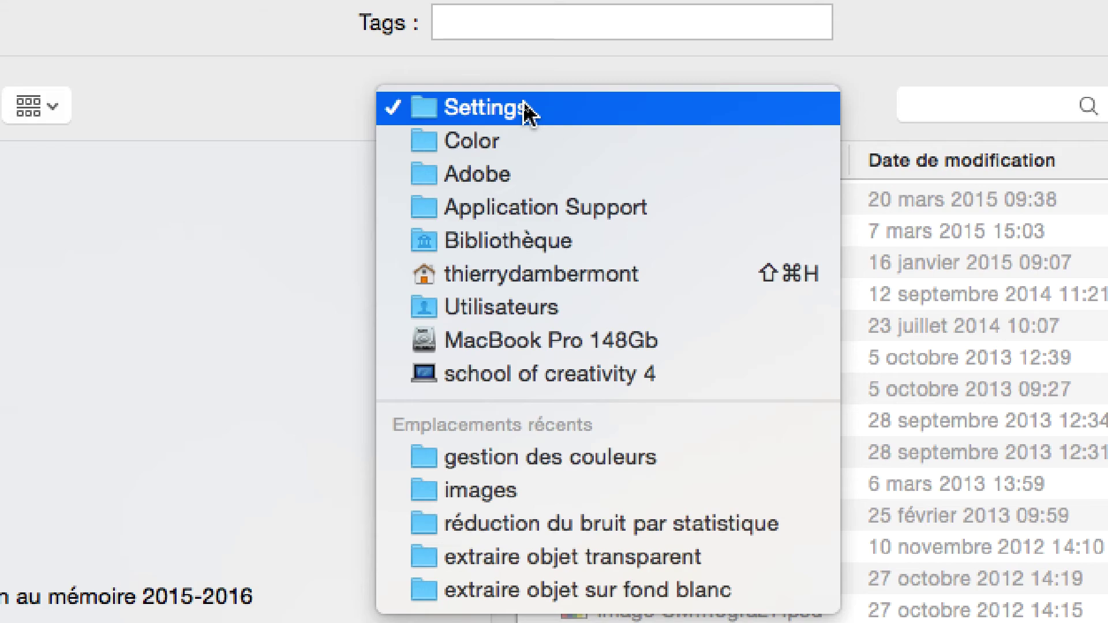
click(526, 109)
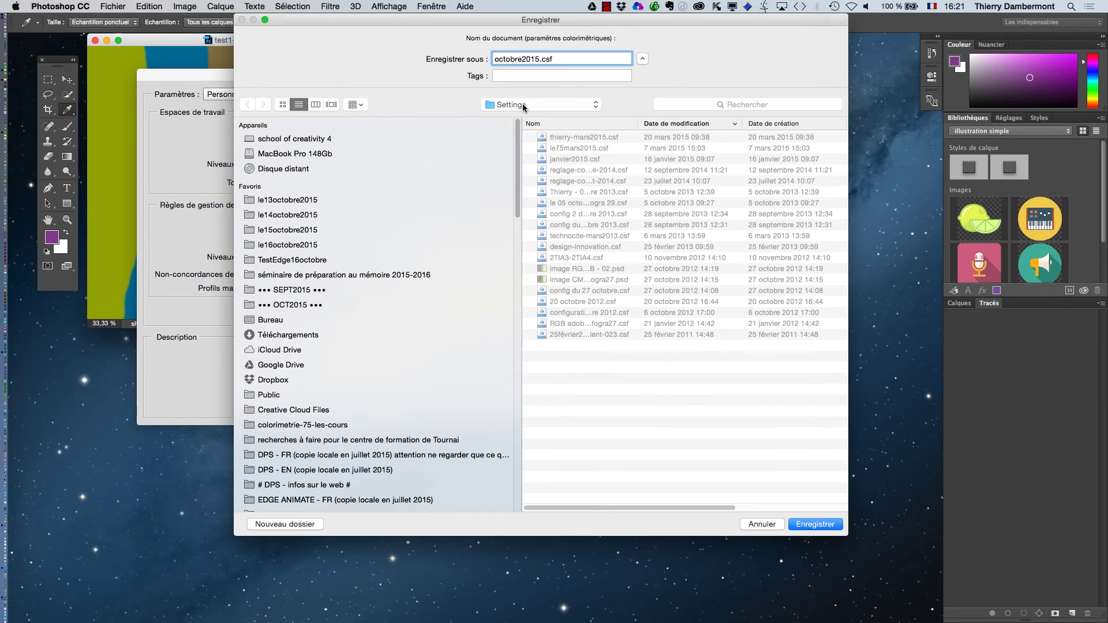
drag(601, 18, 688, 449)
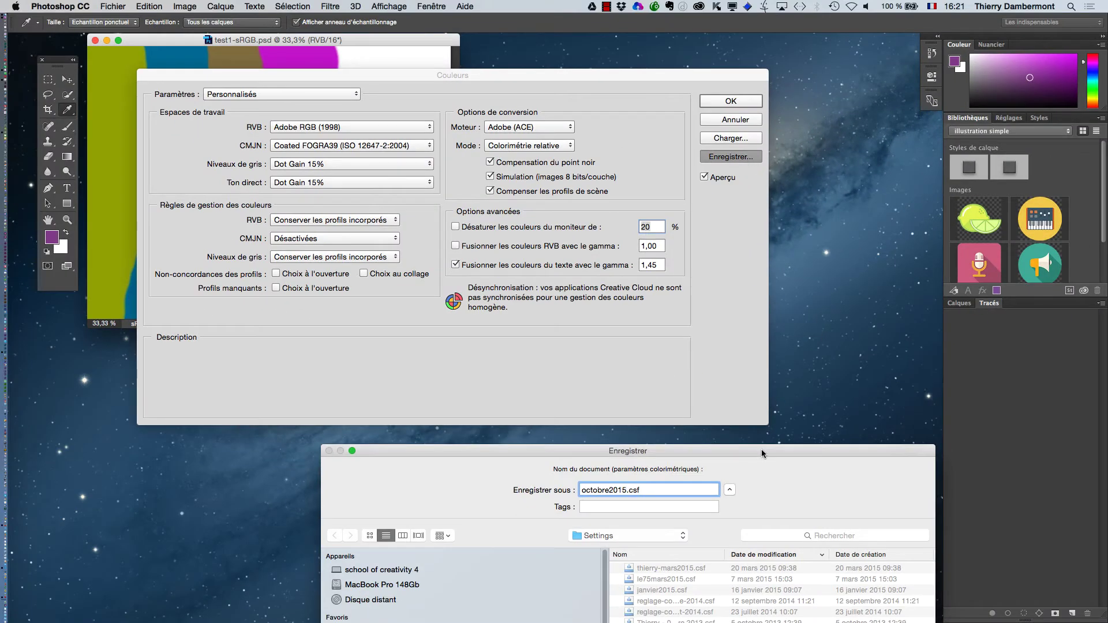
drag(760, 449, 654, 74)
click(804, 603)
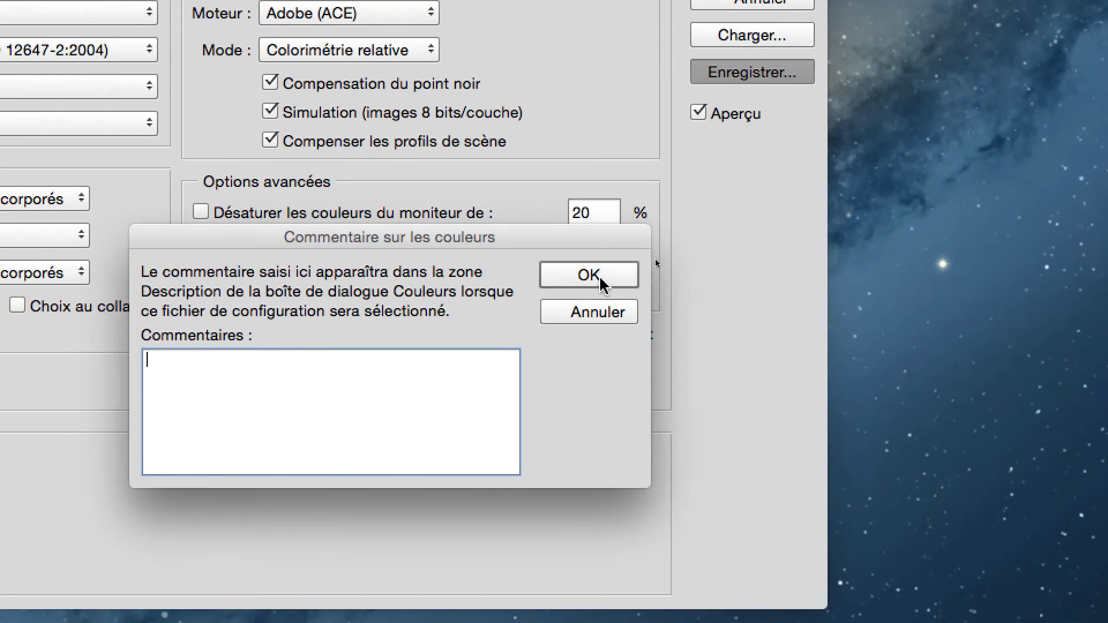
click(597, 277)
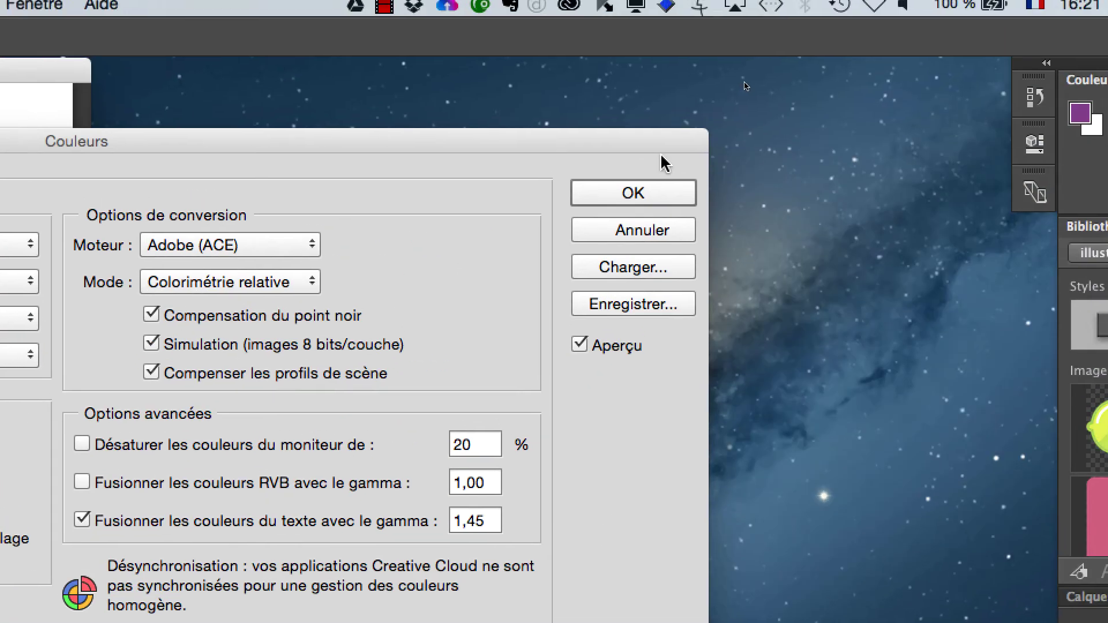
click(600, 188)
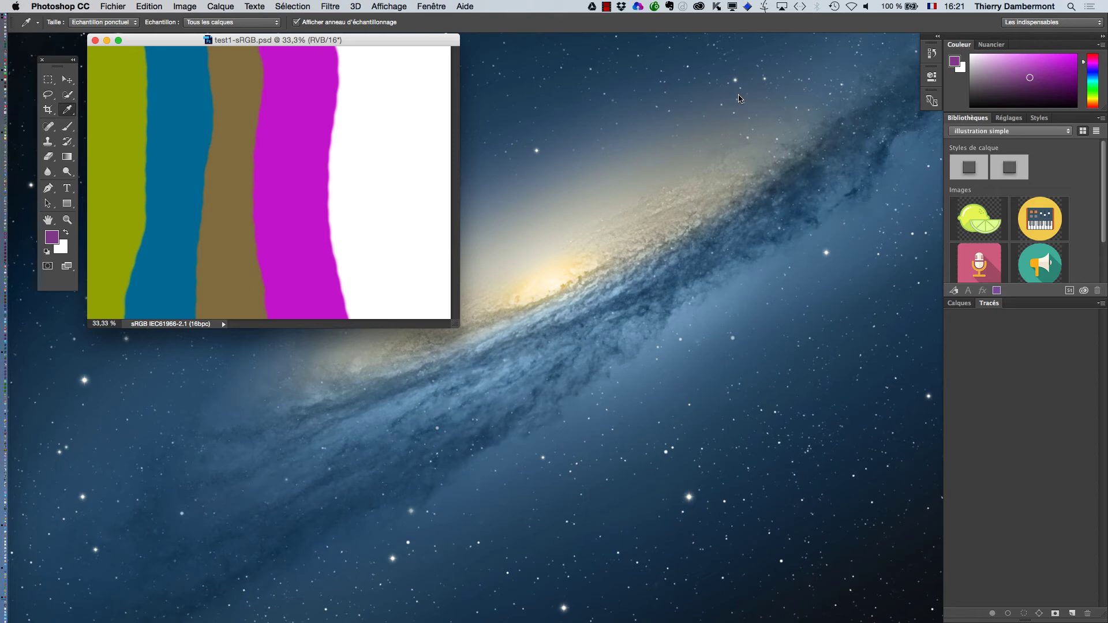
Step: Switch to Adobe Bridge and open its colour settings
mouse_move(11, 490)
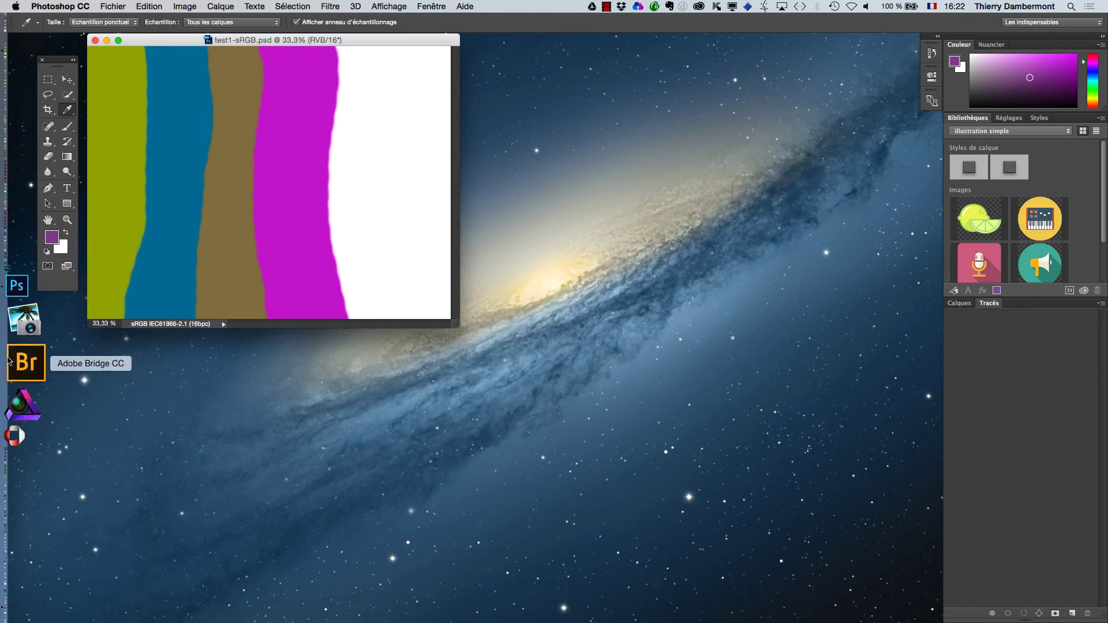
click(10, 362)
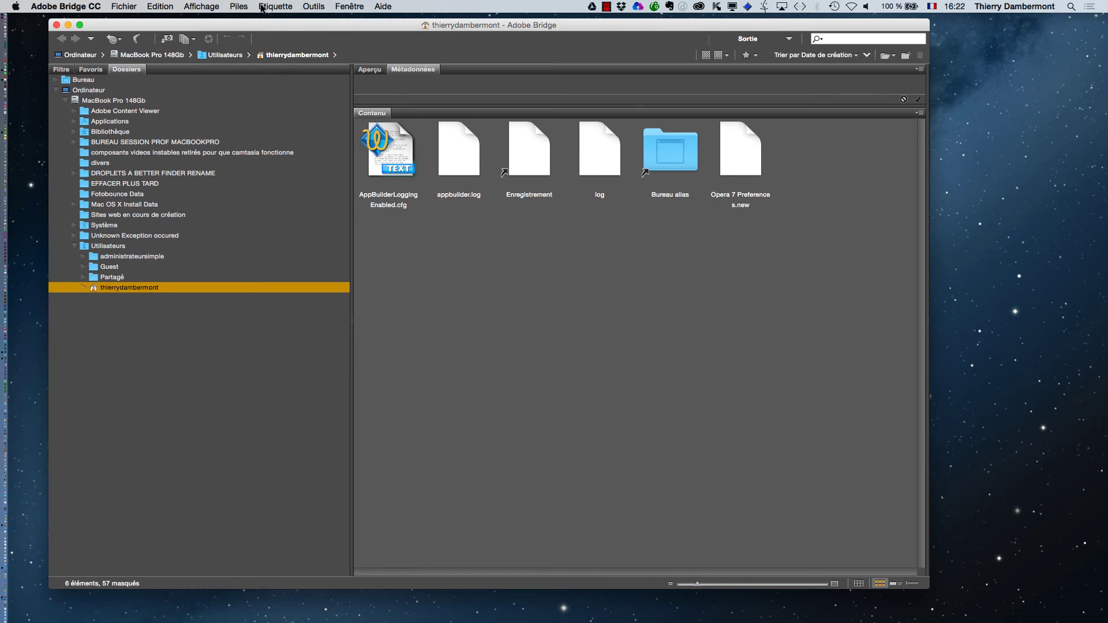
click(318, 7)
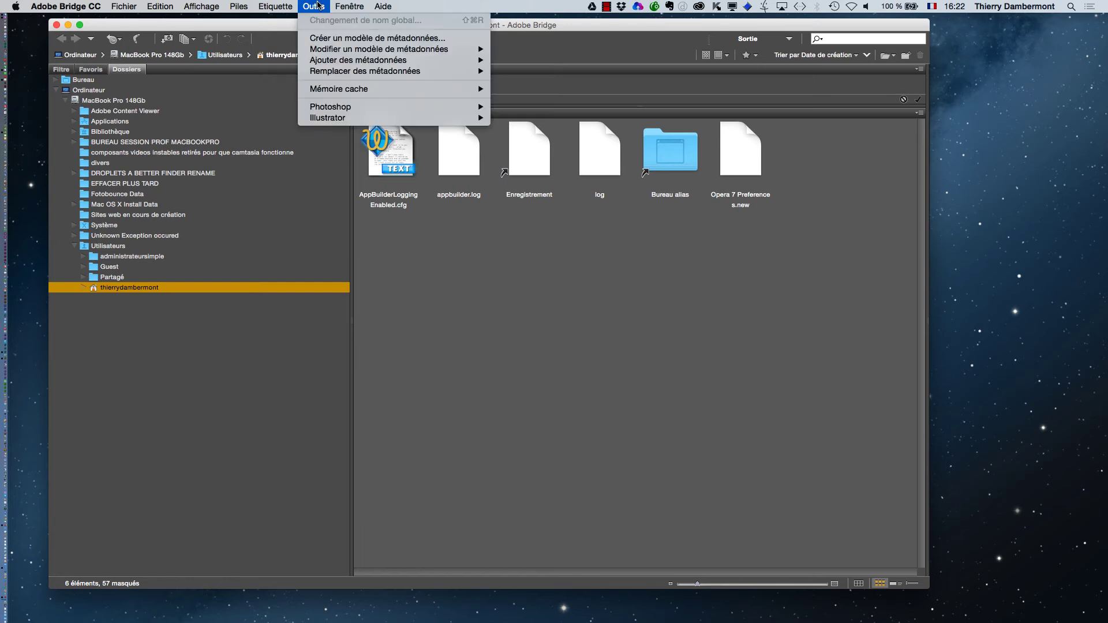
mouse_move(318, 111)
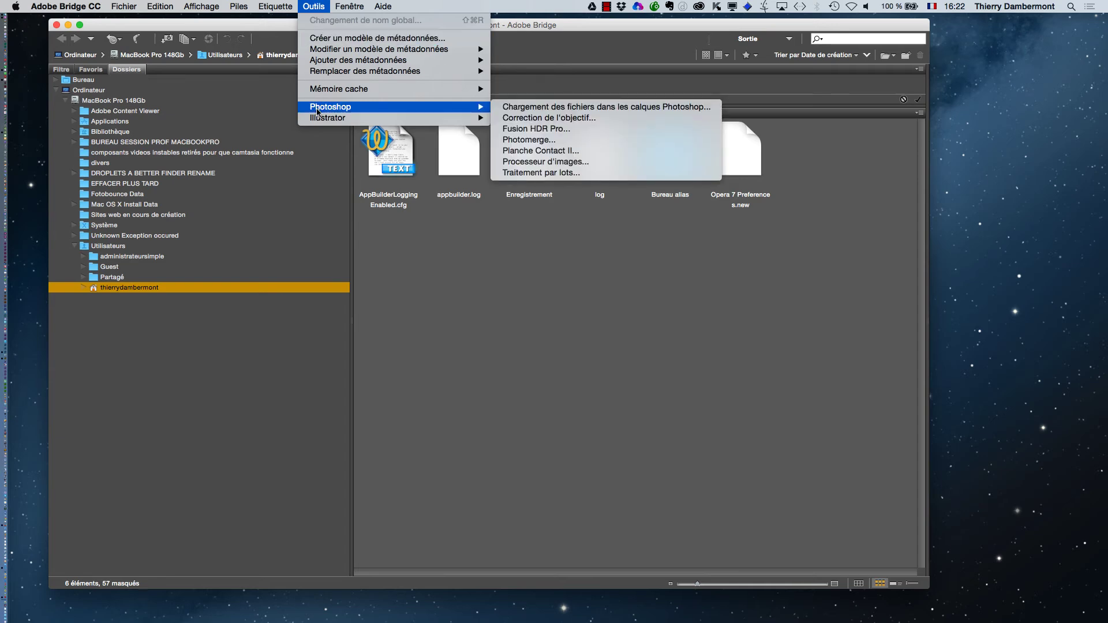
mouse_move(292, 5)
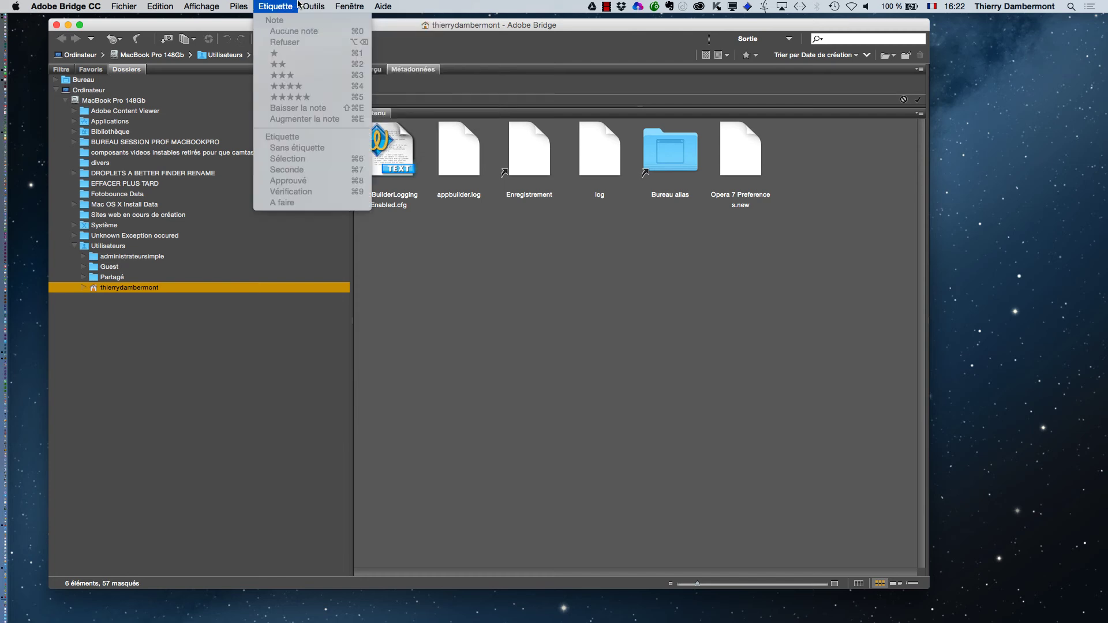
mouse_move(304, 4)
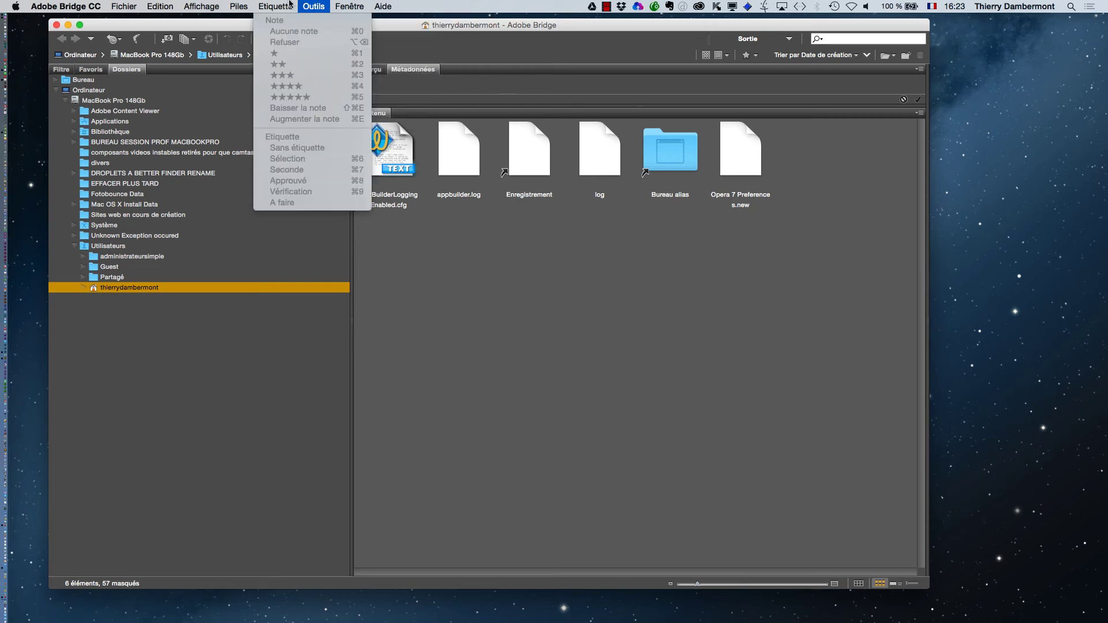
mouse_move(203, 10)
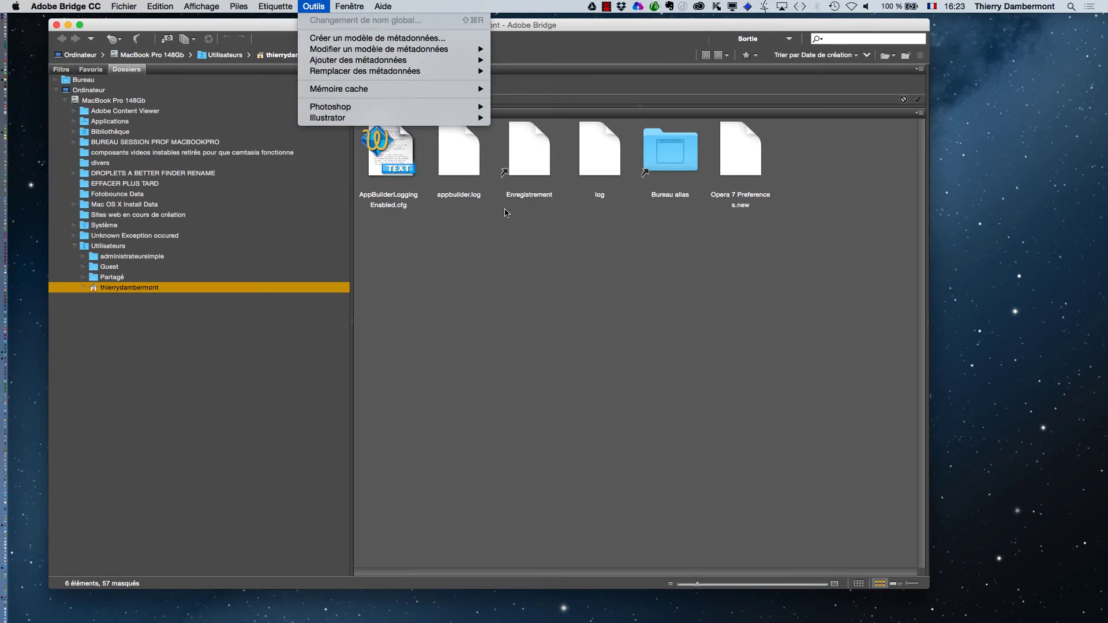
click(557, 253)
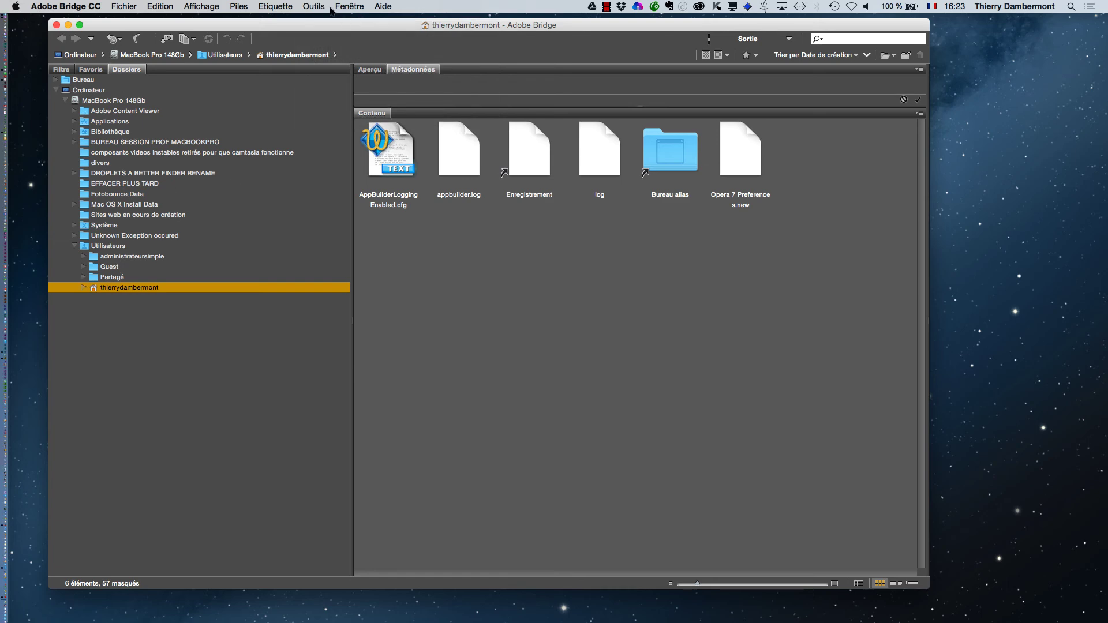
click(198, 8)
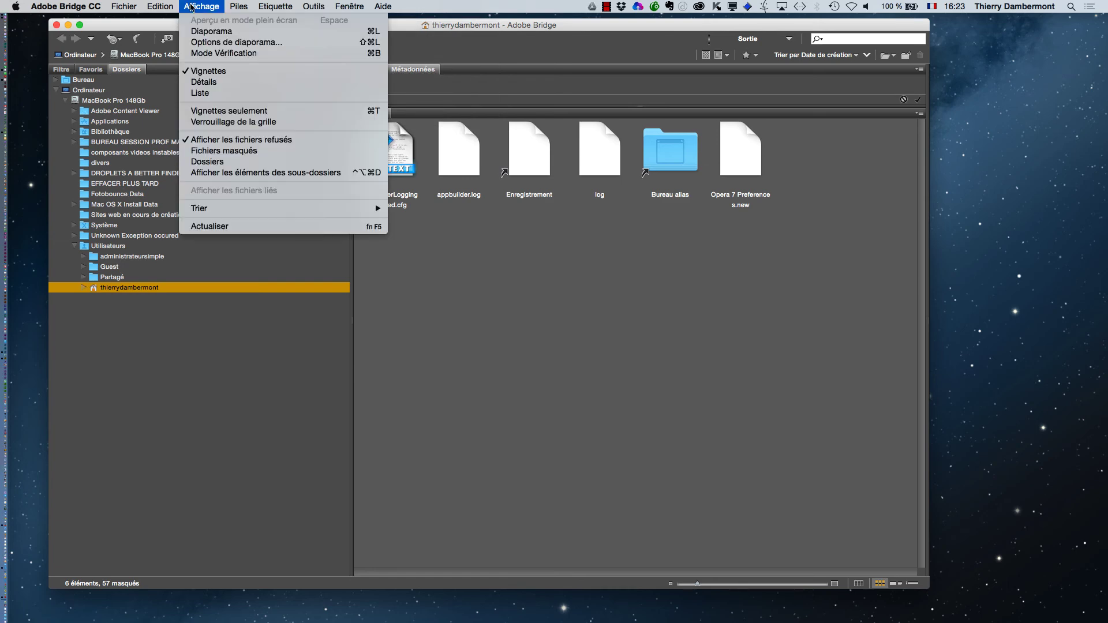
mouse_move(154, 5)
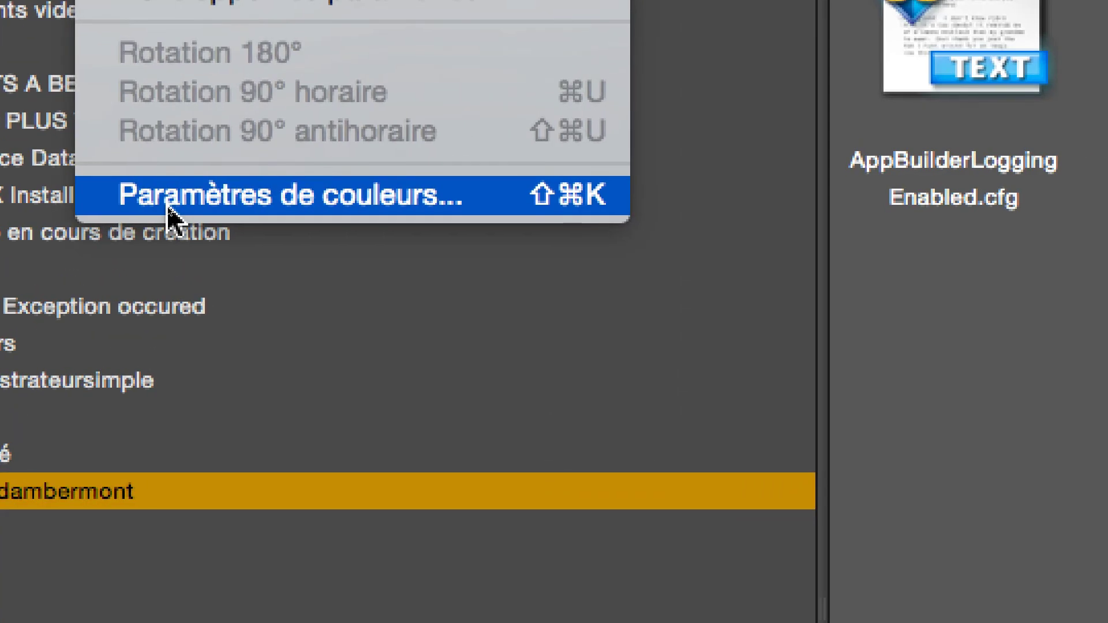
click(170, 217)
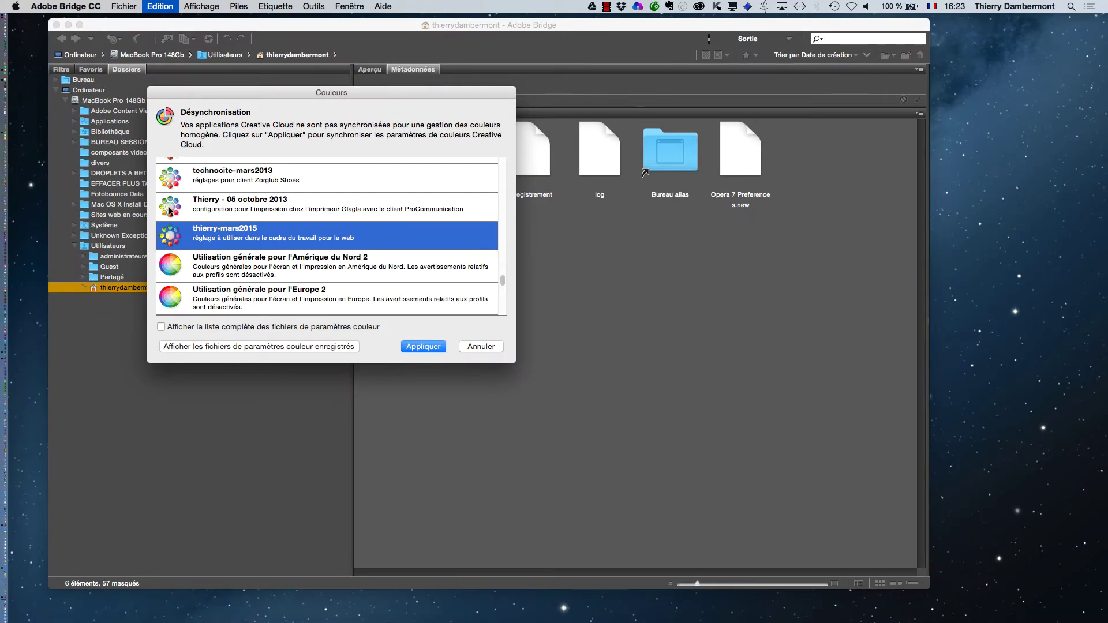
Step: Apply the octobre2015 colour settings from Bridge to synchronise the Creative Cloud applications
drag(501, 281, 507, 229)
click(214, 233)
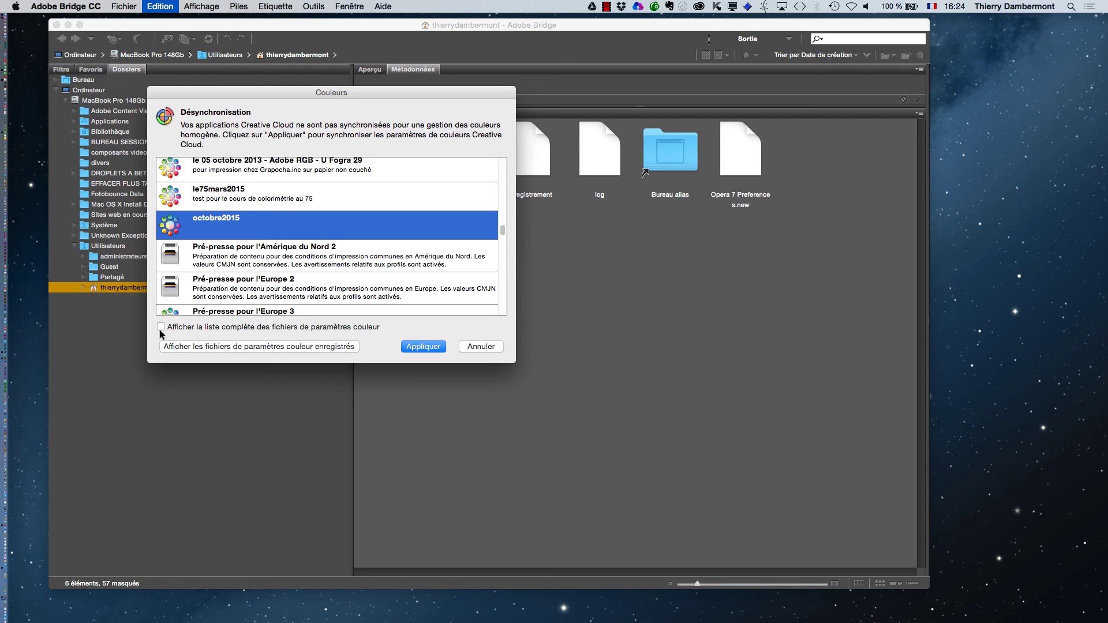
click(439, 345)
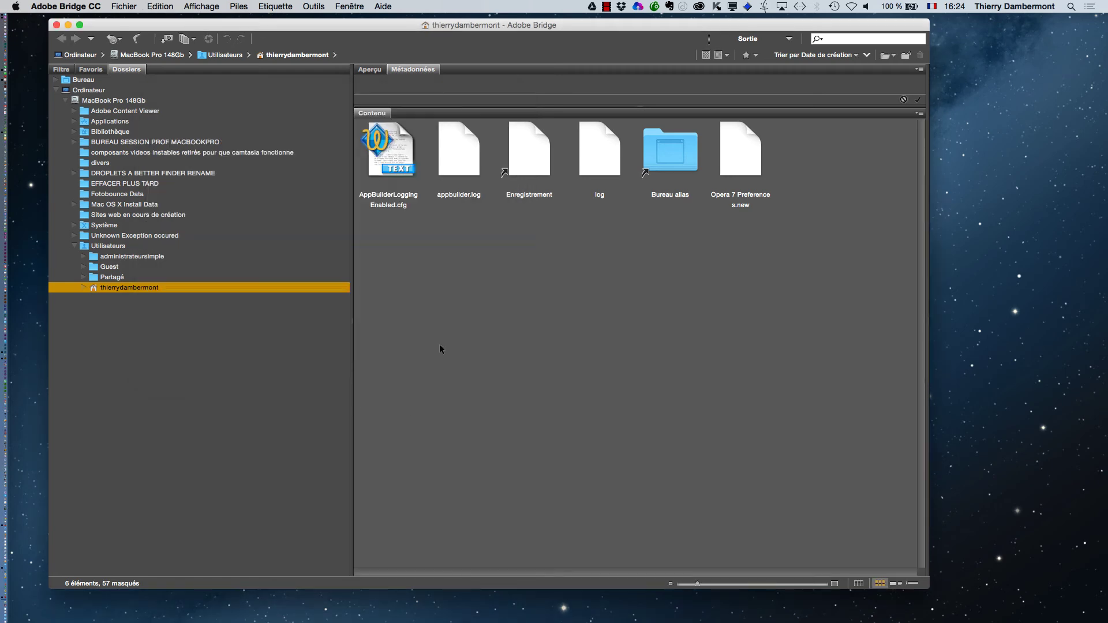
Step: Switch to Photoshop and open its colour settings to check the synchronisation status and active settings file
click(152, 7)
click(153, 8)
key(super+Tab)
click(381, 334)
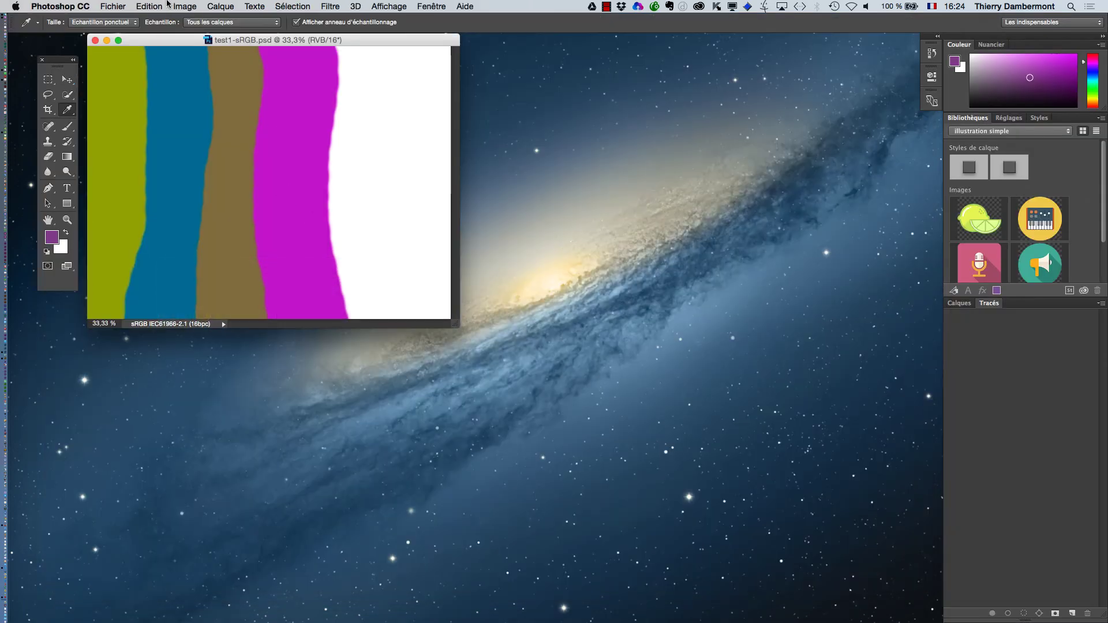
click(150, 6)
click(176, 390)
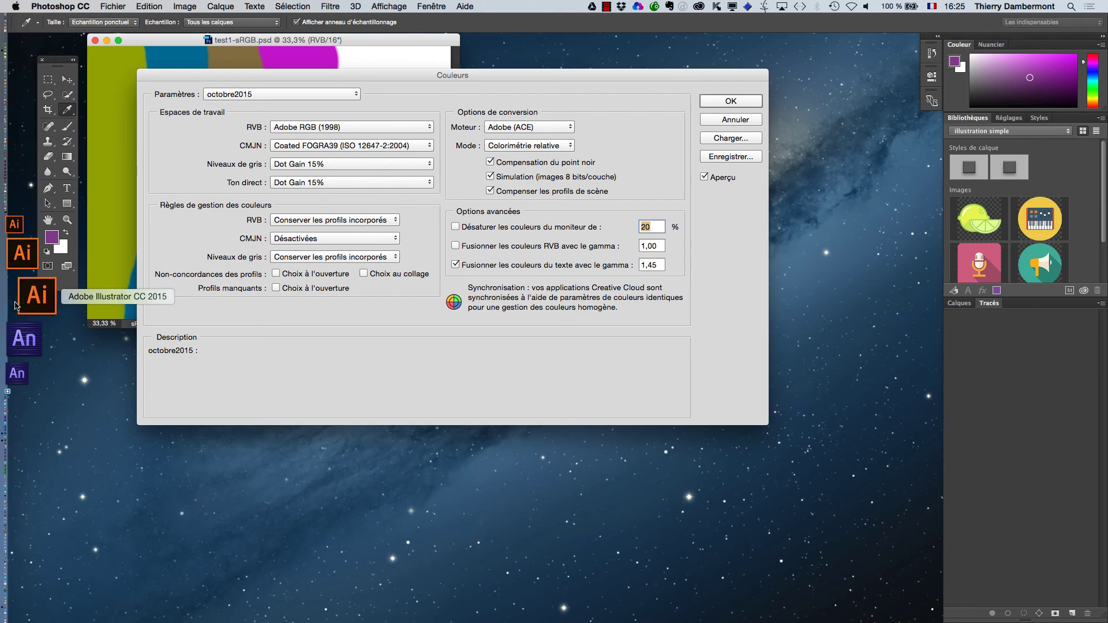
Step: Launch Adobe Illustrator CC 2015 and return to Photoshop while it loads
click(12, 305)
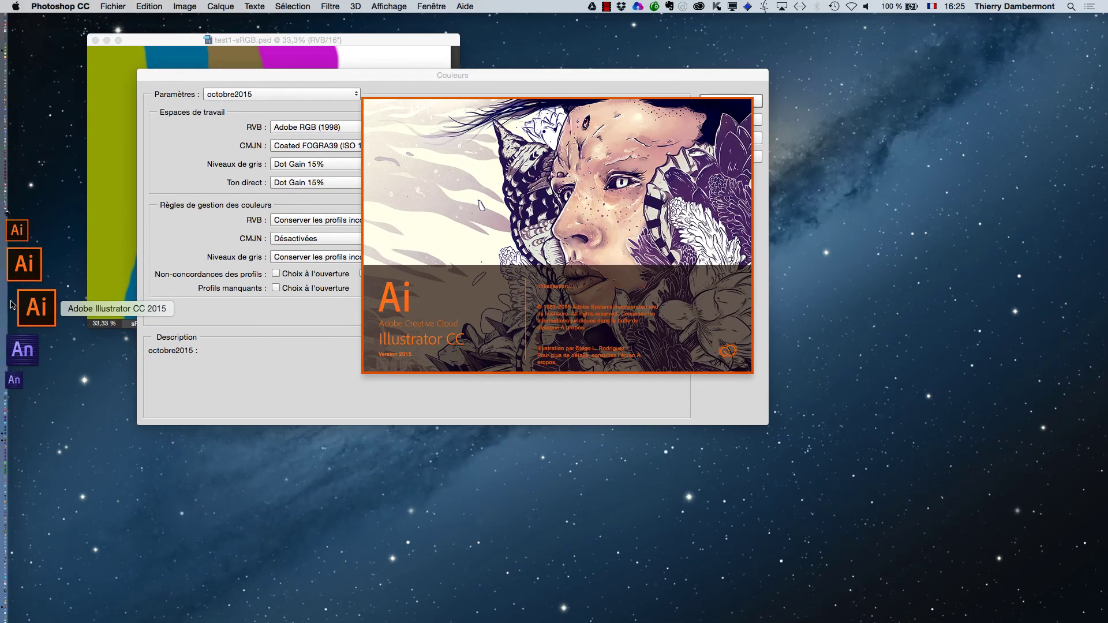
key(super+Tab)
click(252, 317)
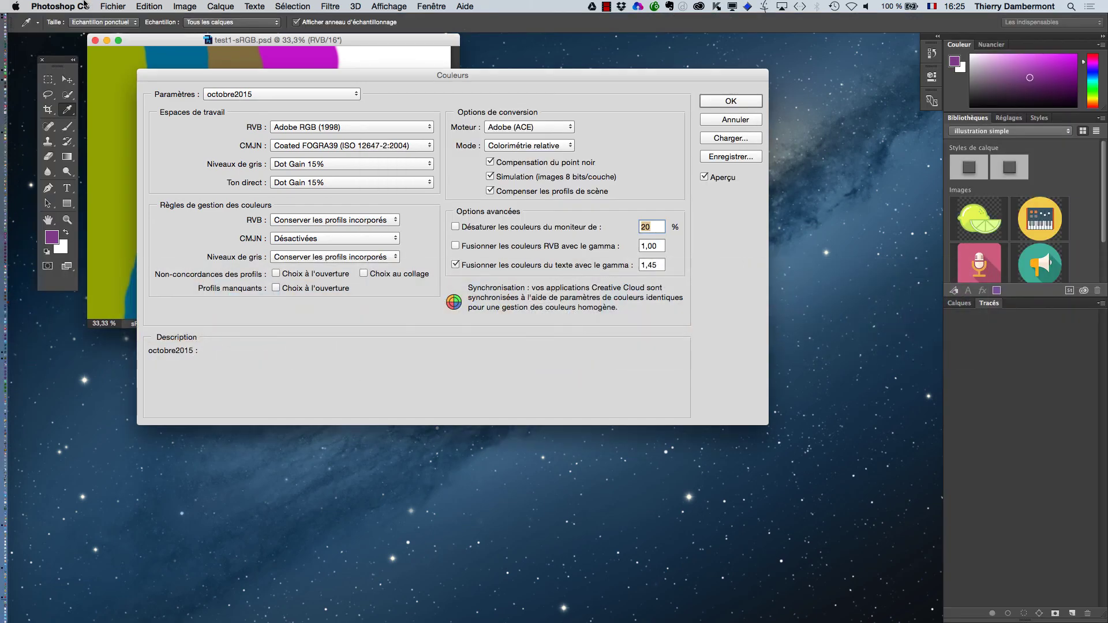
Step: Accept and close the Photoshop colour settings, and view the application's version information
click(77, 8)
click(476, 131)
click(707, 102)
click(75, 6)
click(87, 34)
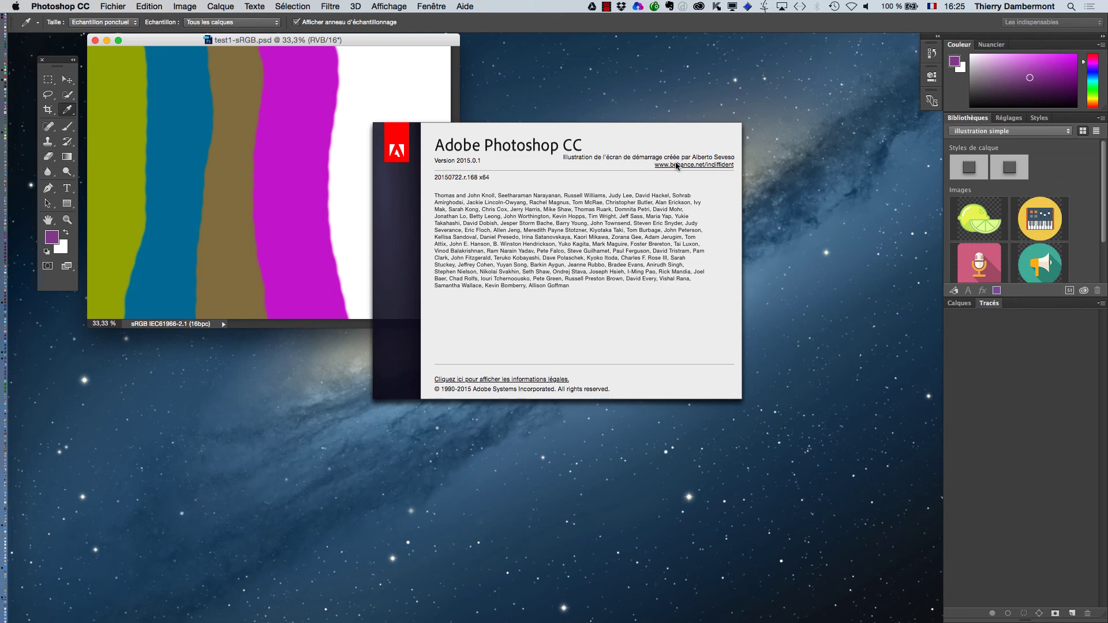
click(808, 127)
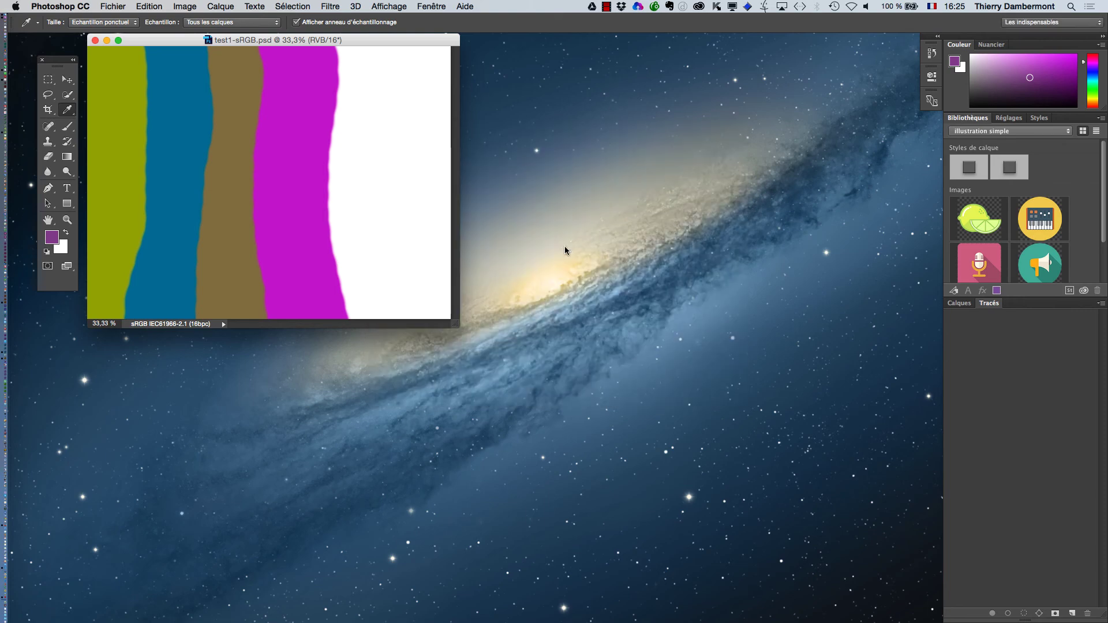
Step: Switch to Illustrator and dismiss the Nouvelles fonctionnalités window
key(super+Tab)
click(269, 319)
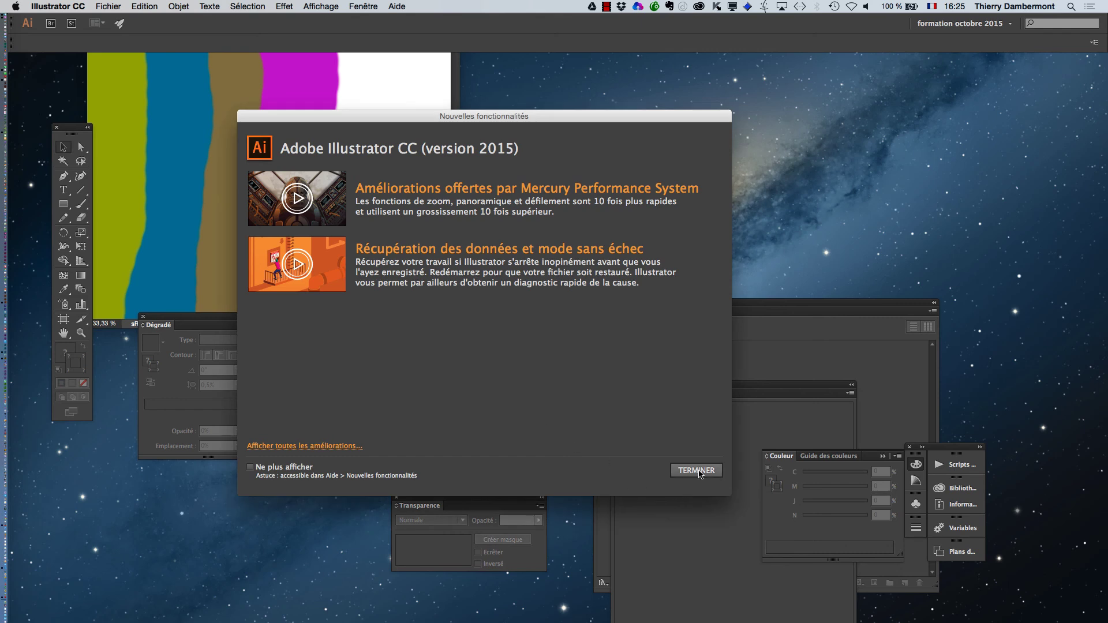
click(698, 470)
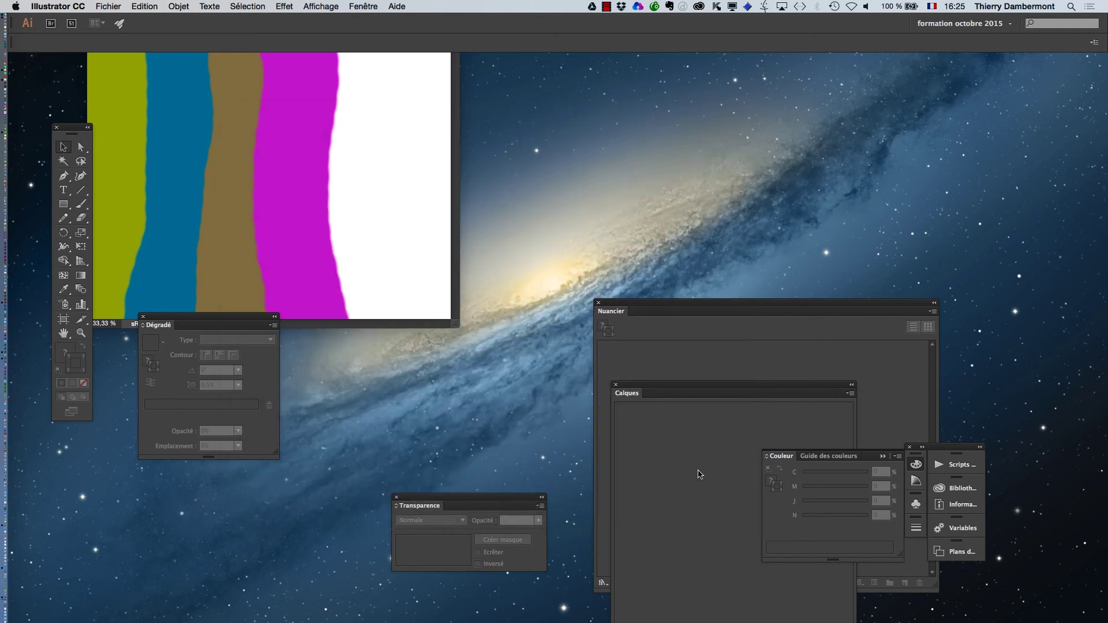
Step: Reset the formation octobre 2015 workspace and reposition the floating panel group and the toolbox
click(926, 26)
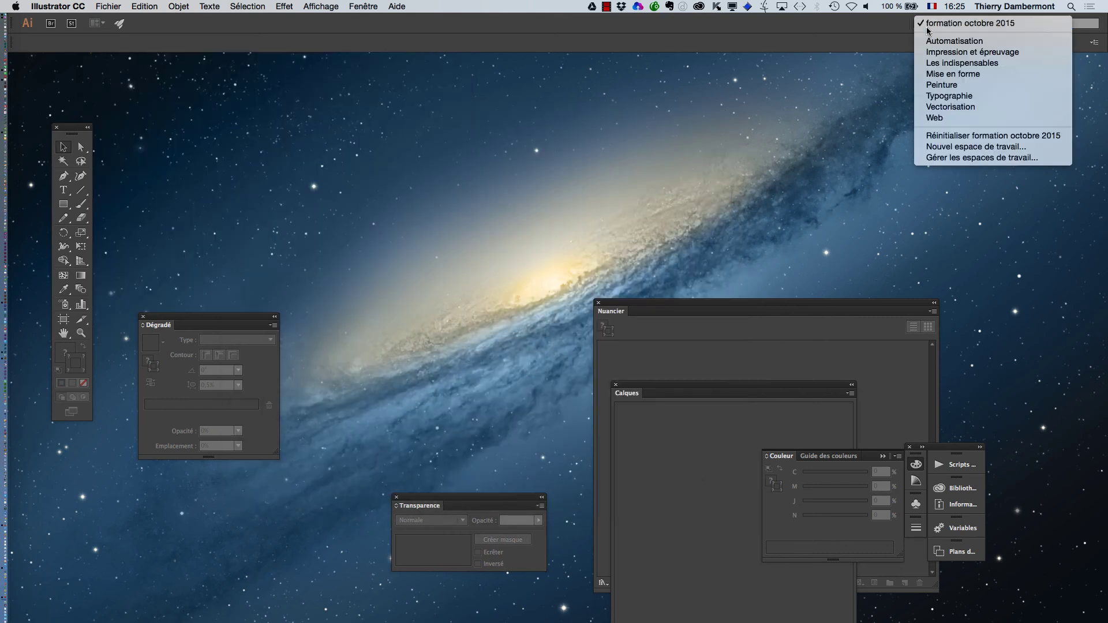
click(950, 135)
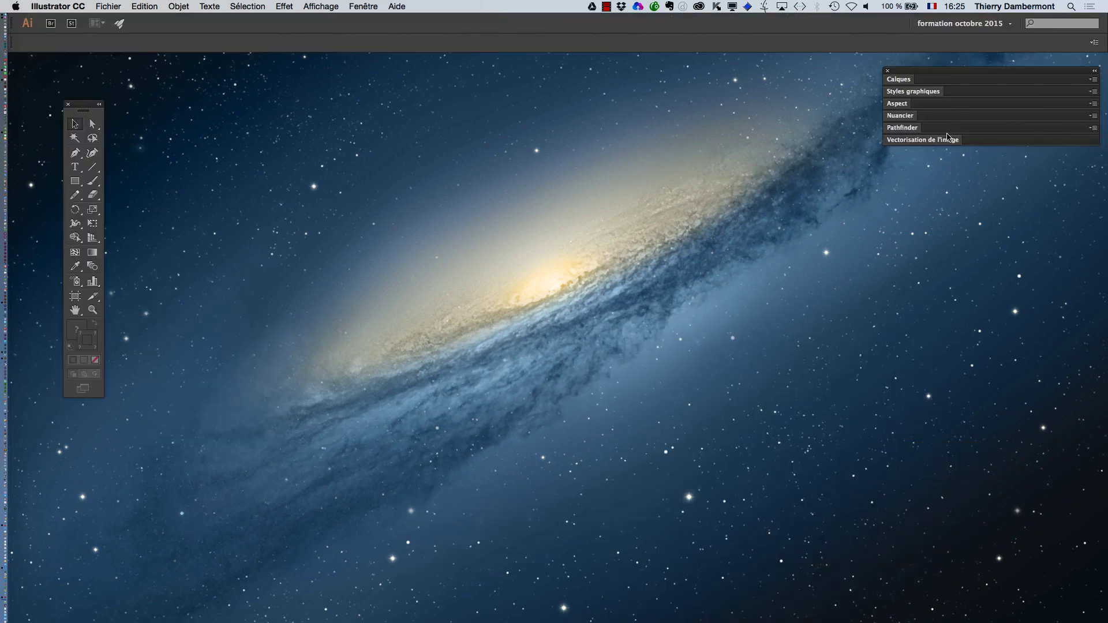
drag(909, 71, 876, 82)
drag(83, 107, 59, 71)
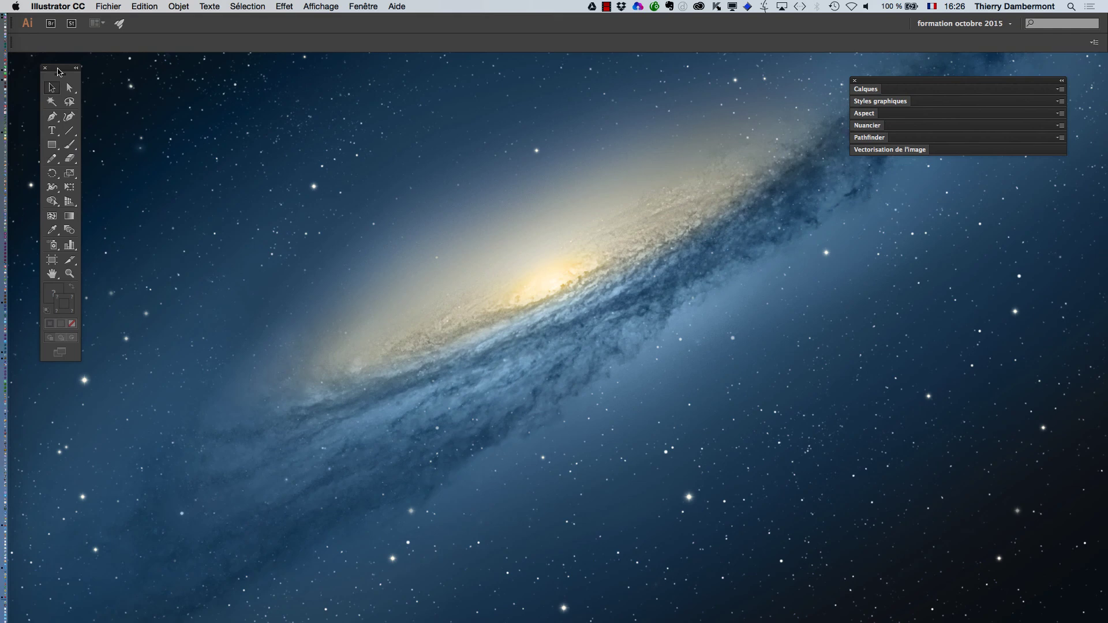
Step: Review Illustrator's colour settings for the synchronised file, working spaces and policies, and close them without changes
click(141, 6)
click(187, 297)
drag(715, 80, 295, 54)
mouse_move(455, 143)
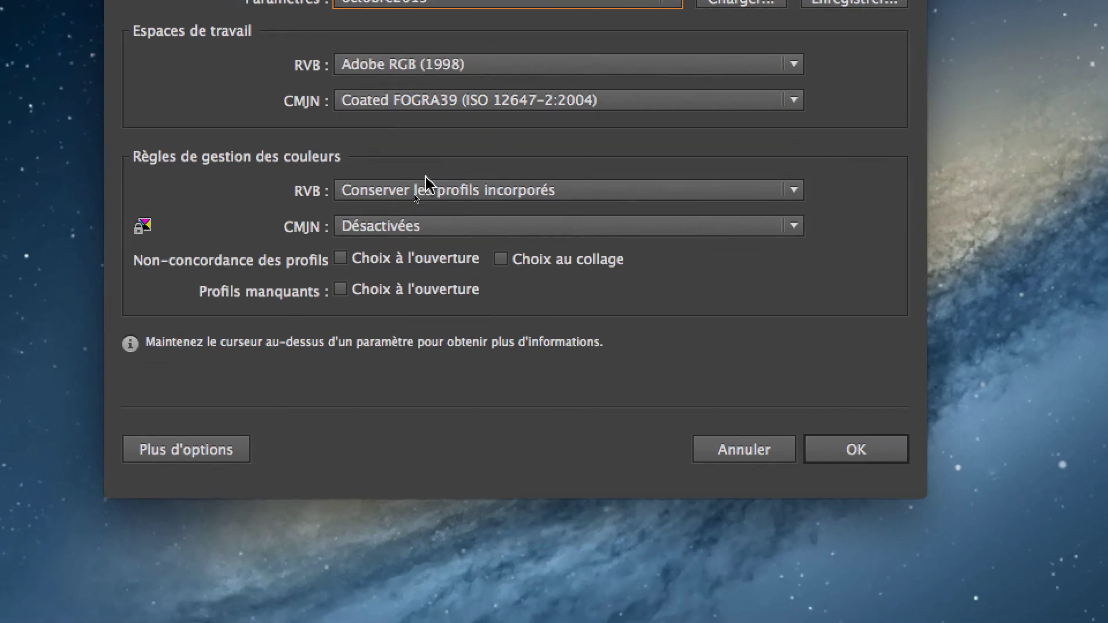
mouse_move(421, 185)
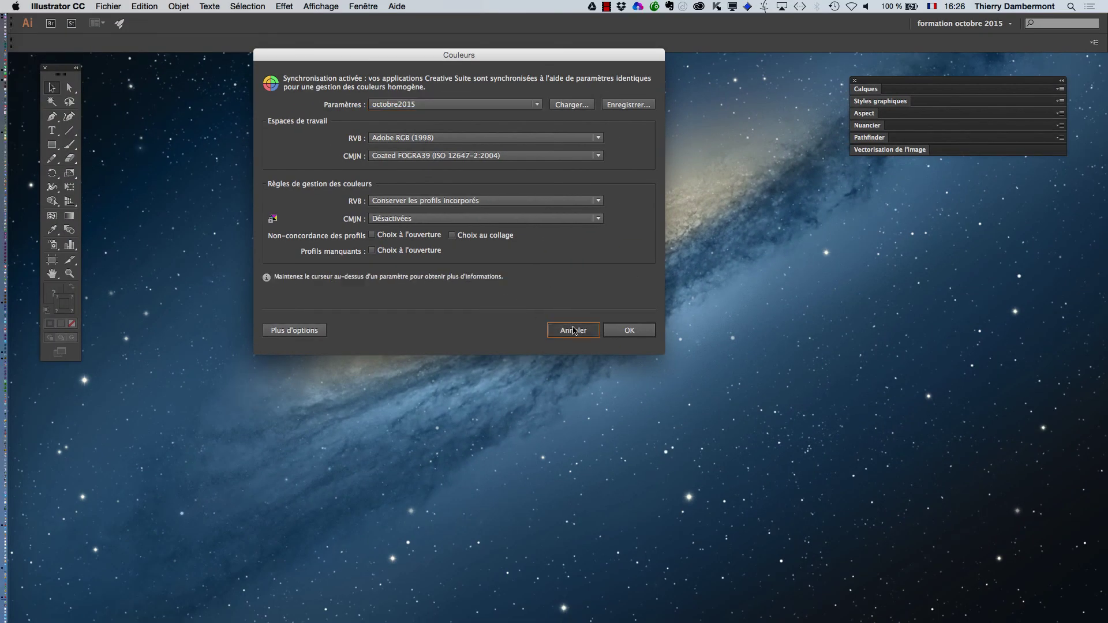
click(573, 330)
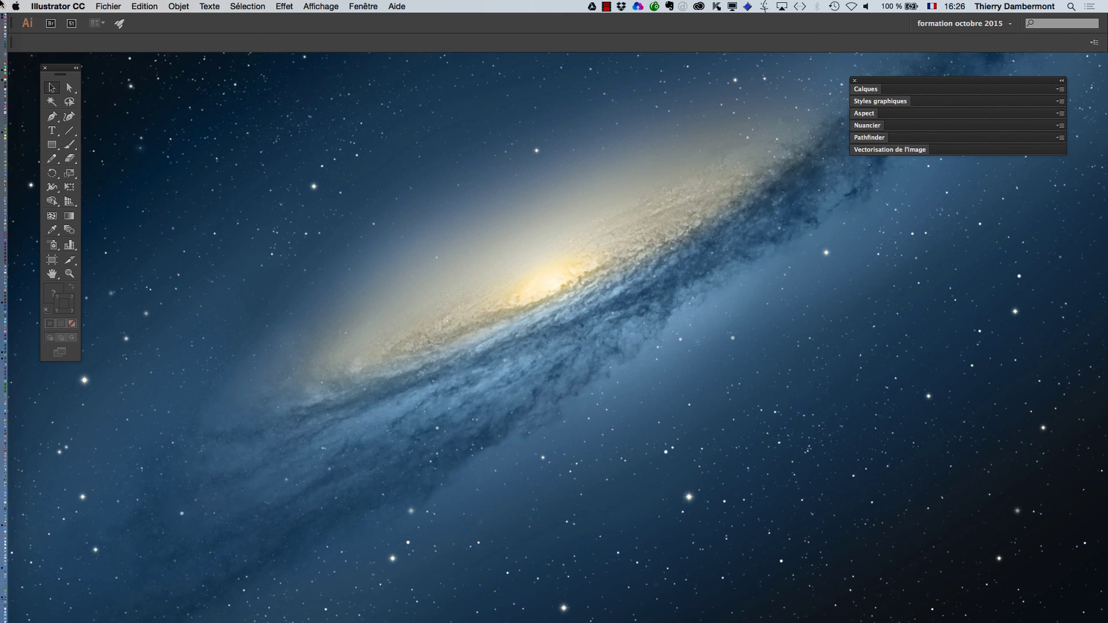
Step: Shift the toolbox slightly towards the screen edge and quit Illustrator
drag(51, 70, 37, 70)
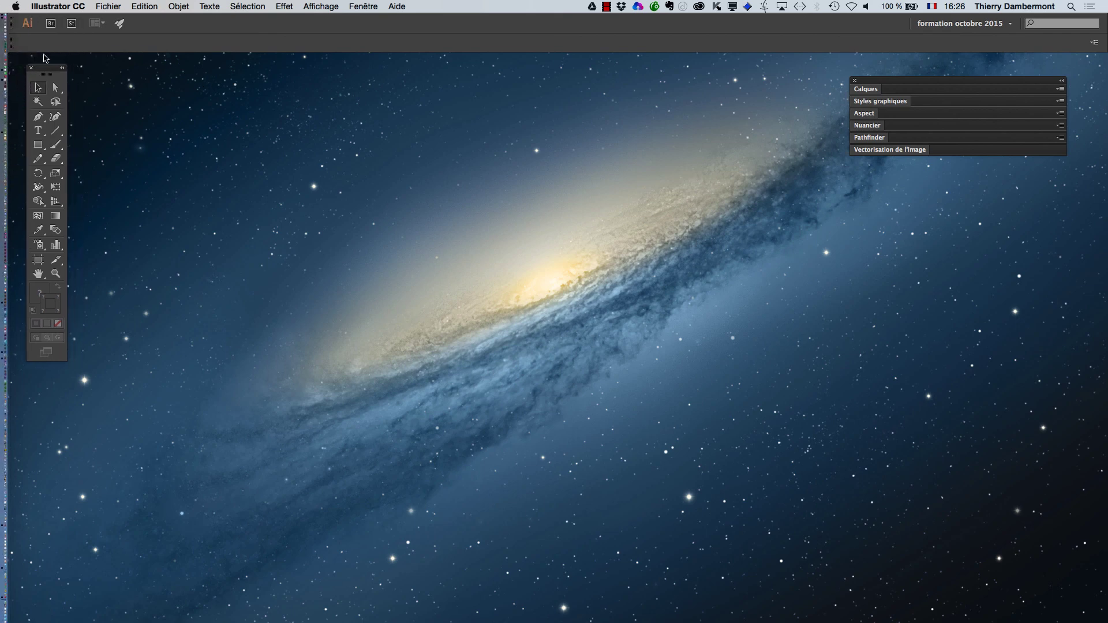
click(58, 6)
click(66, 132)
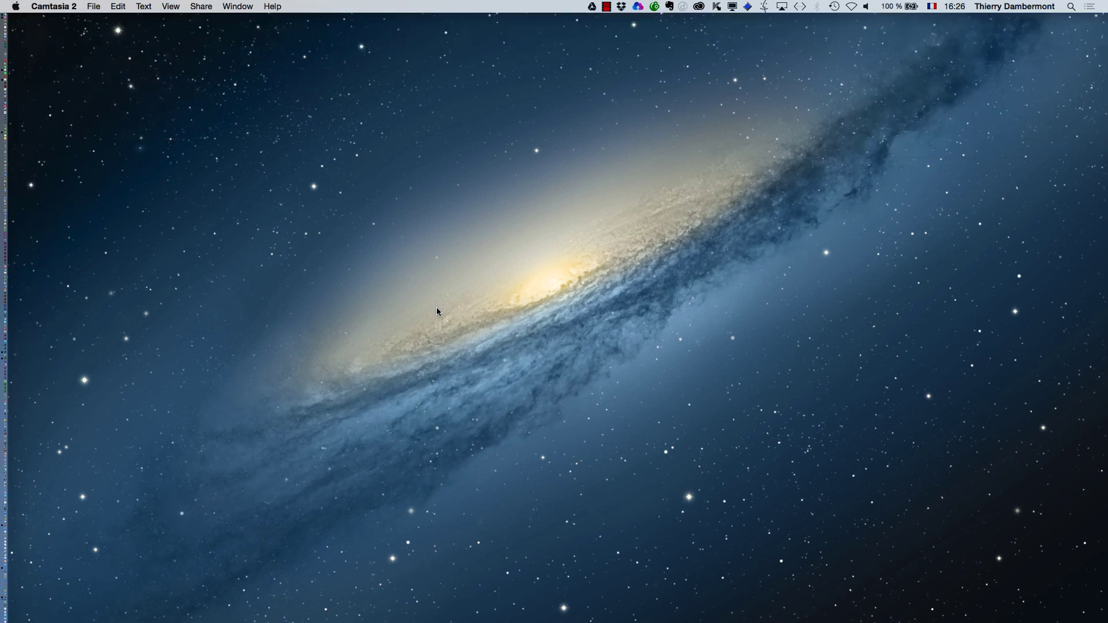
Step: Switch to Photoshop and enlarge the test1-sRGB.psd document window beyond the image edges
key(super+Tab)
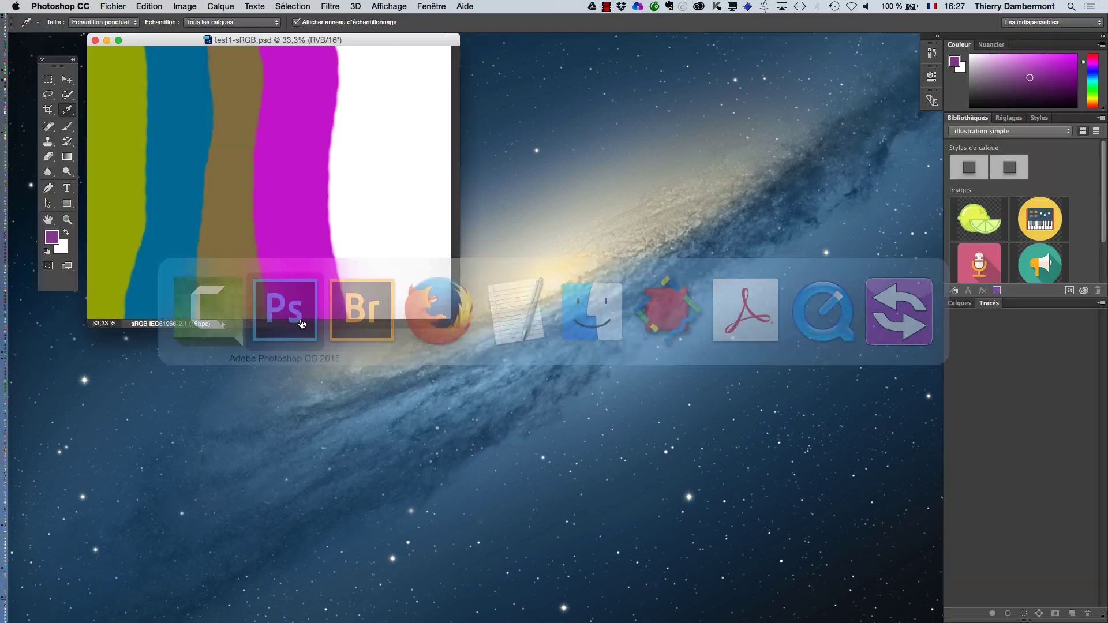
drag(456, 325, 473, 365)
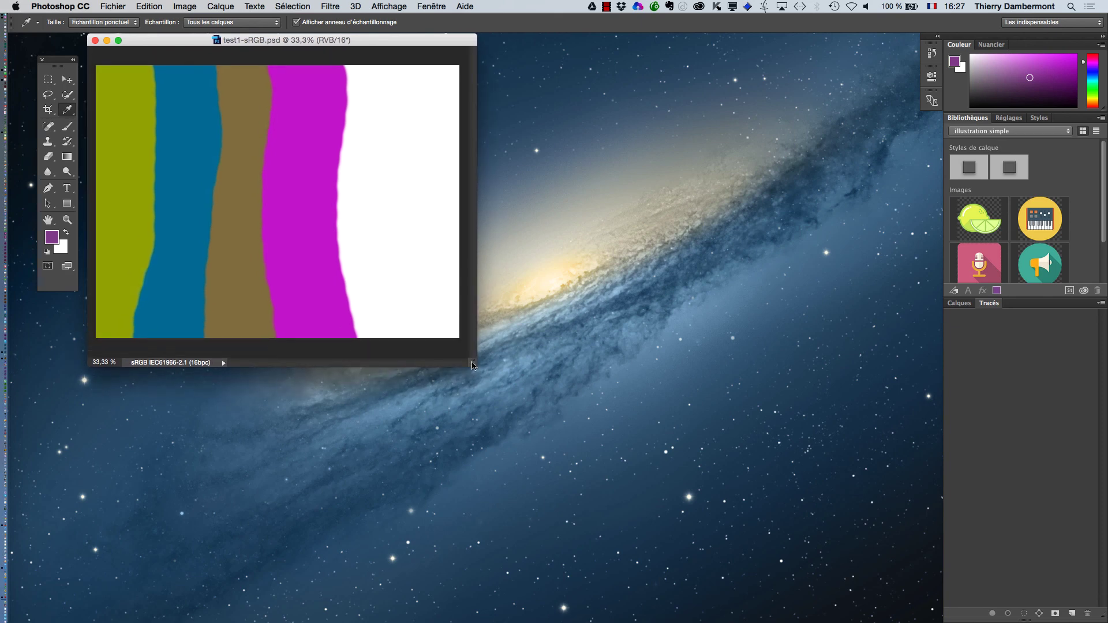